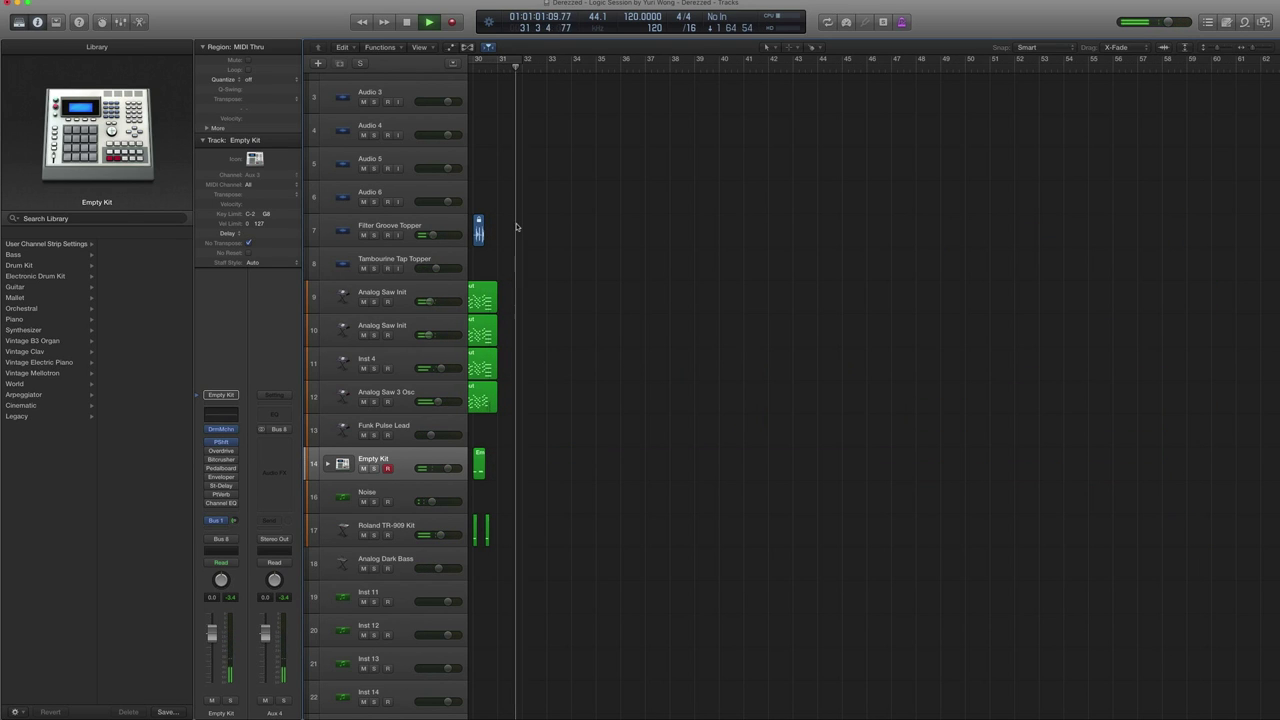
# Stop playback and return the playhead to bar 1 of the arrangement
pyautogui.press('space')
pyautogui.hscroll(-10, 673, 252)
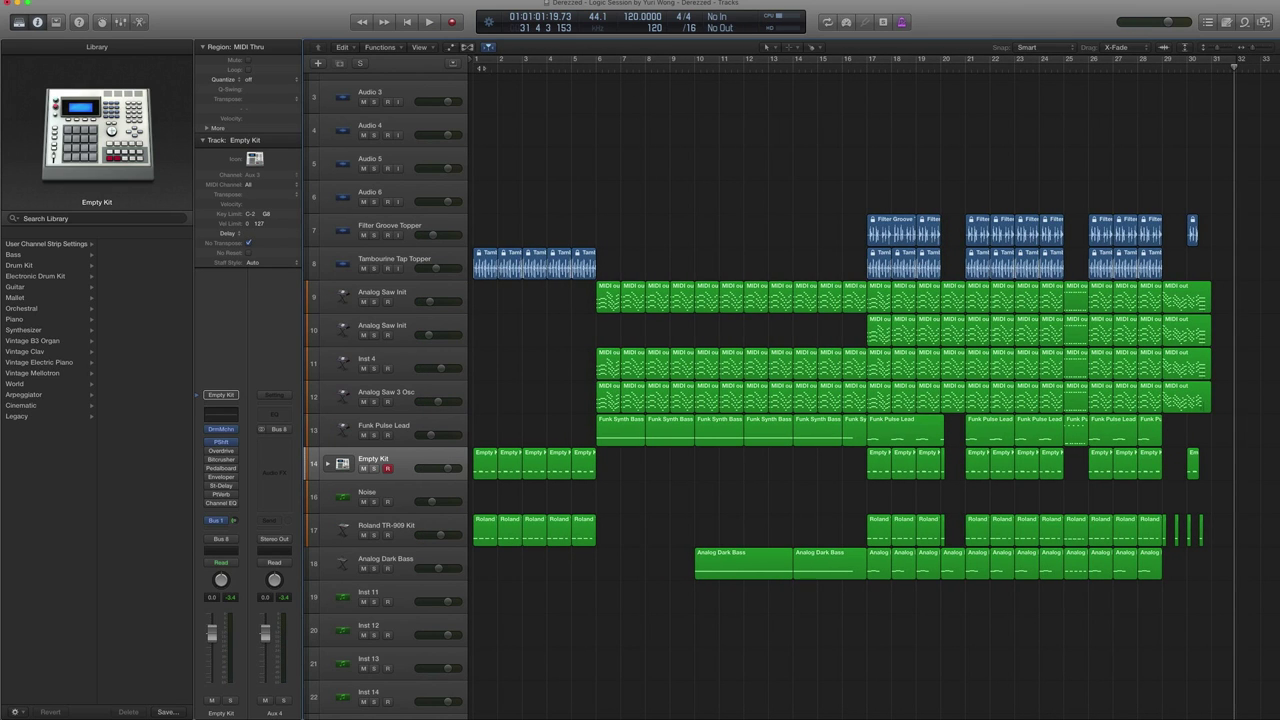
pyautogui.click(479, 67)
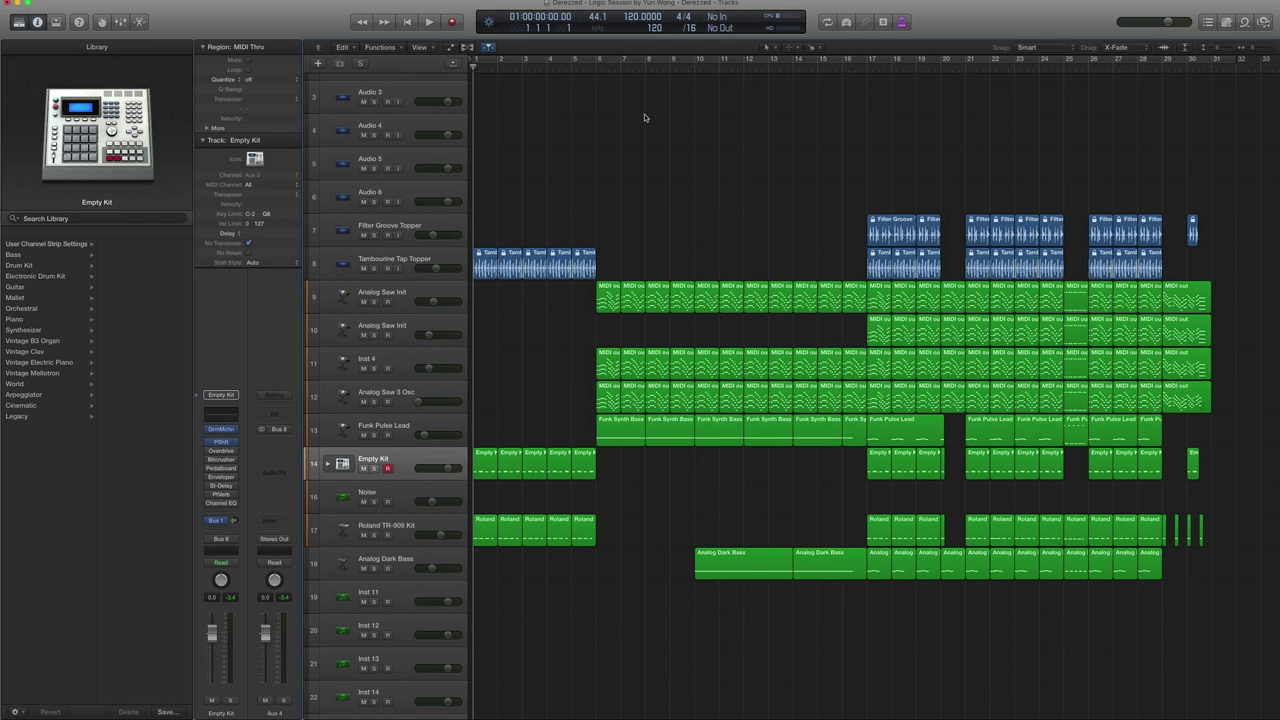
pyautogui.scroll(-2, 635, 133)
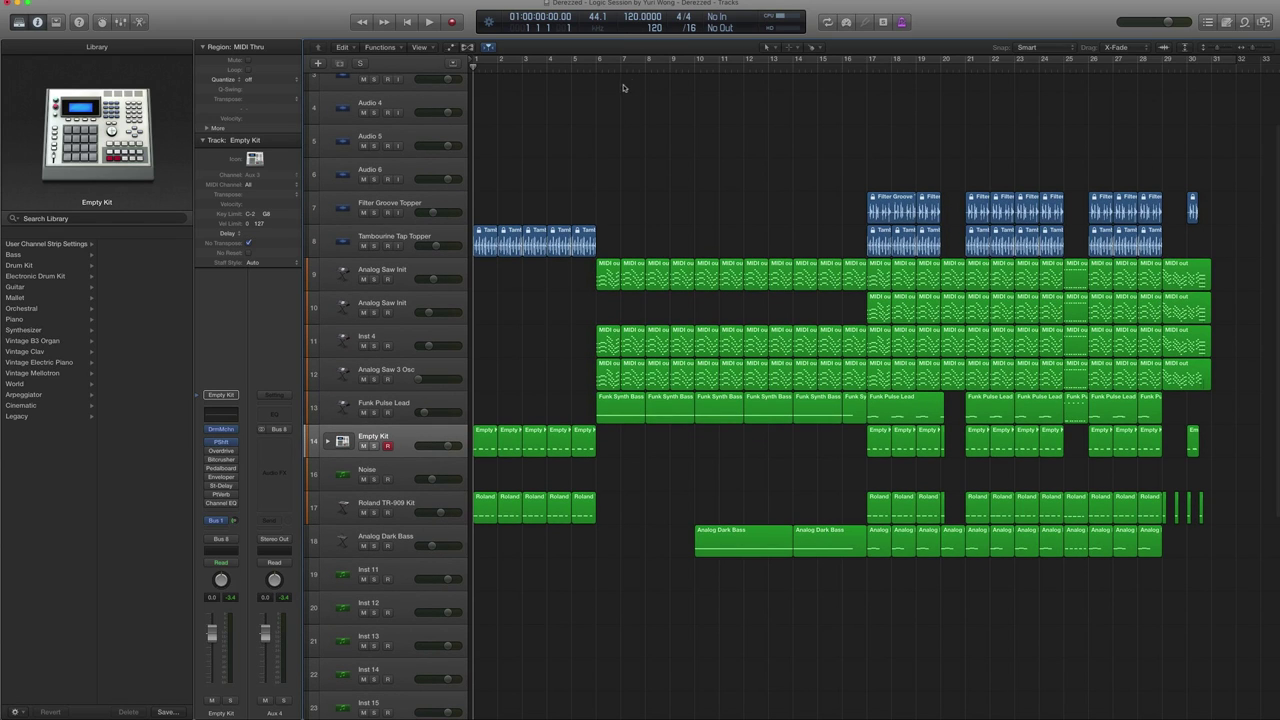
# Select the Tambourine Tap Topper track and search the Apple Loops for "tamb"
pyautogui.click(397, 232)
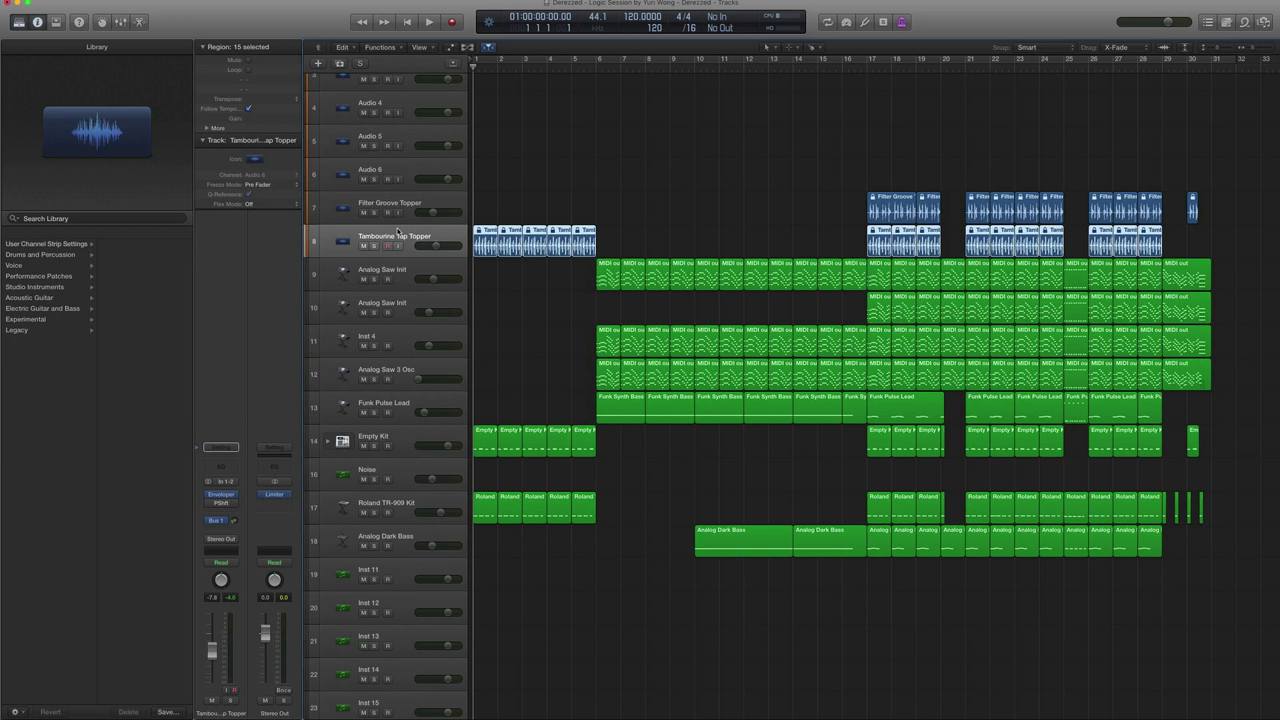
pyautogui.scroll(1, 1250, 59)
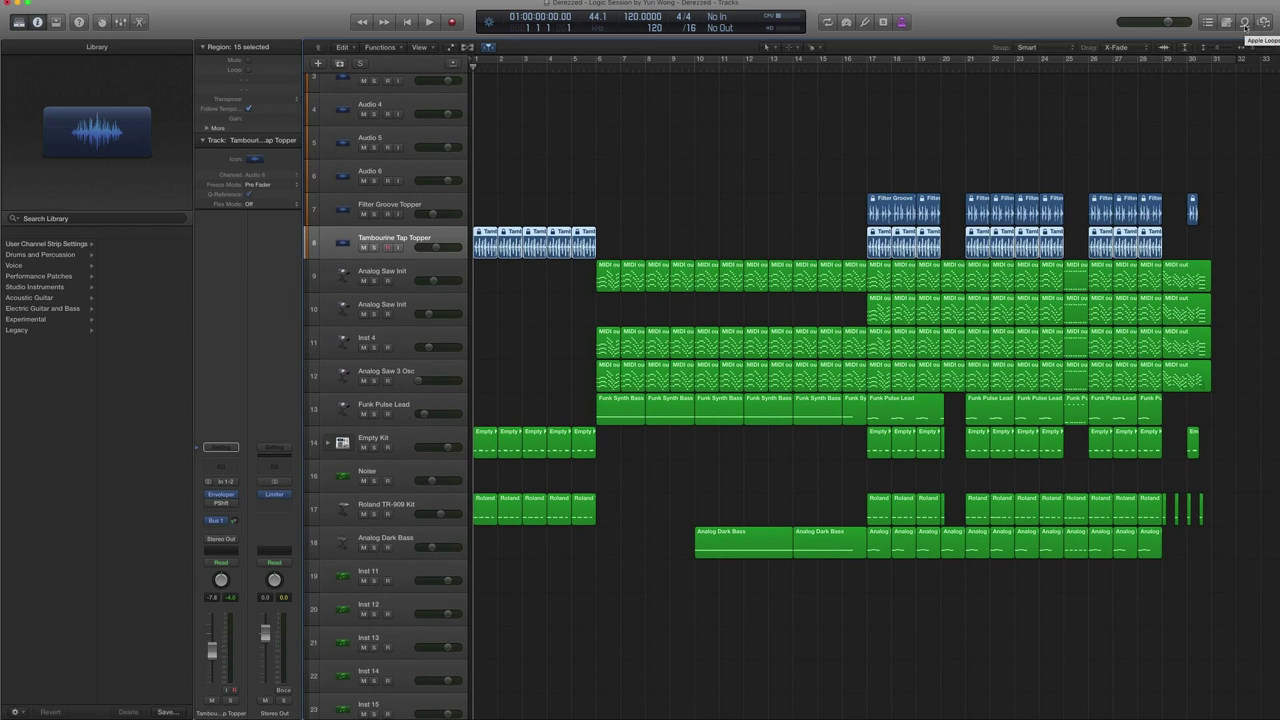
pyautogui.click(1245, 22)
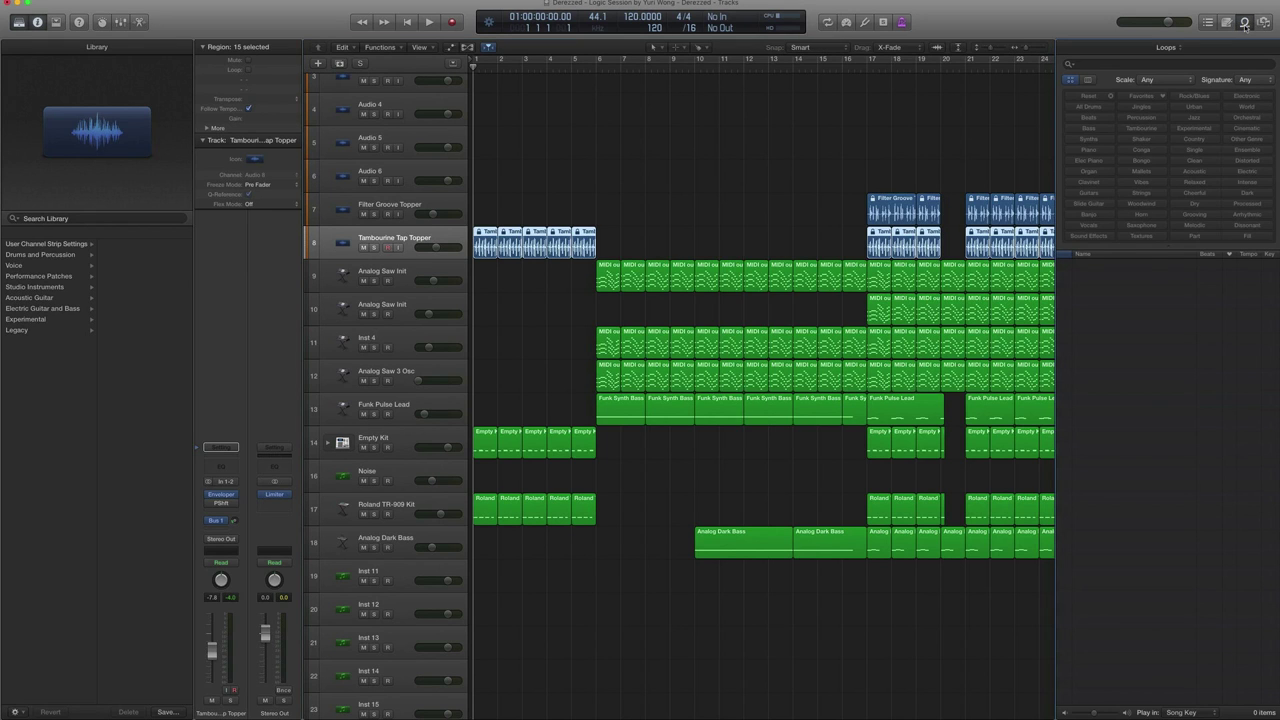
pyautogui.click(1097, 63)
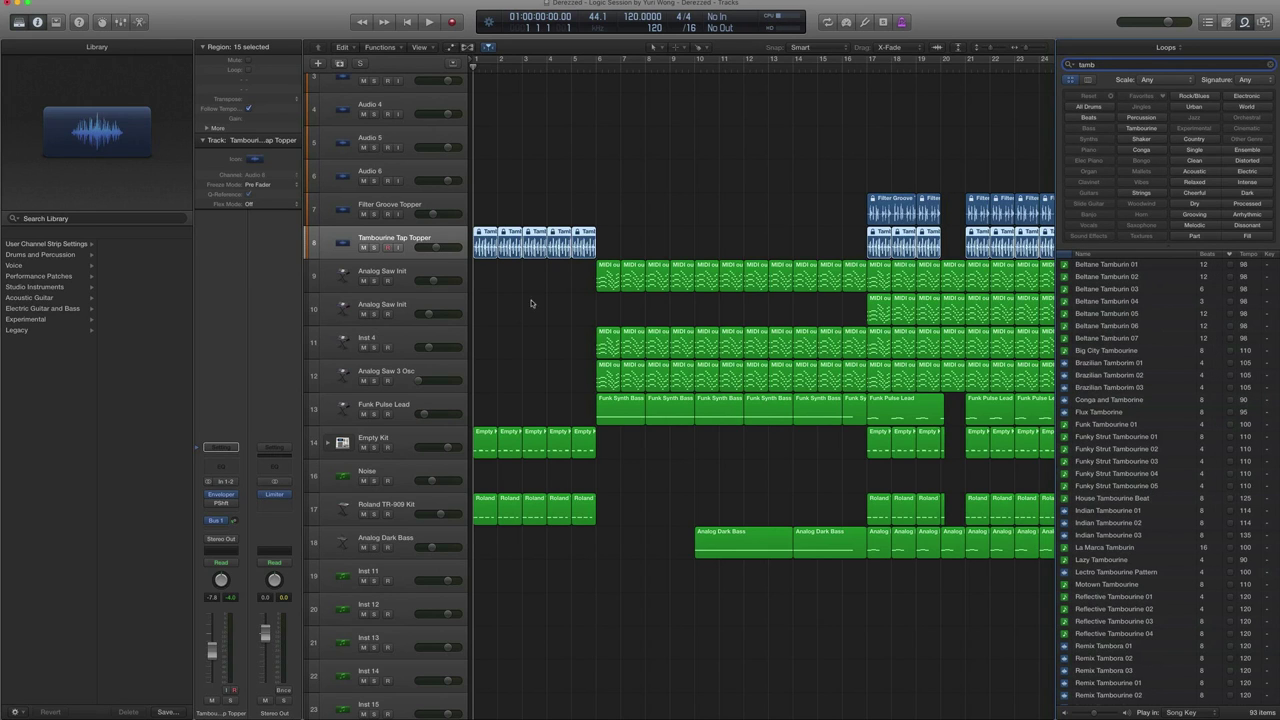
# Inspect the tambourine waveform up close, preview the Tambourine Tap Topper loop from the search results, and close the loop browser
pyautogui.moveTo(557, 277); pyautogui.dragTo(520, 211)
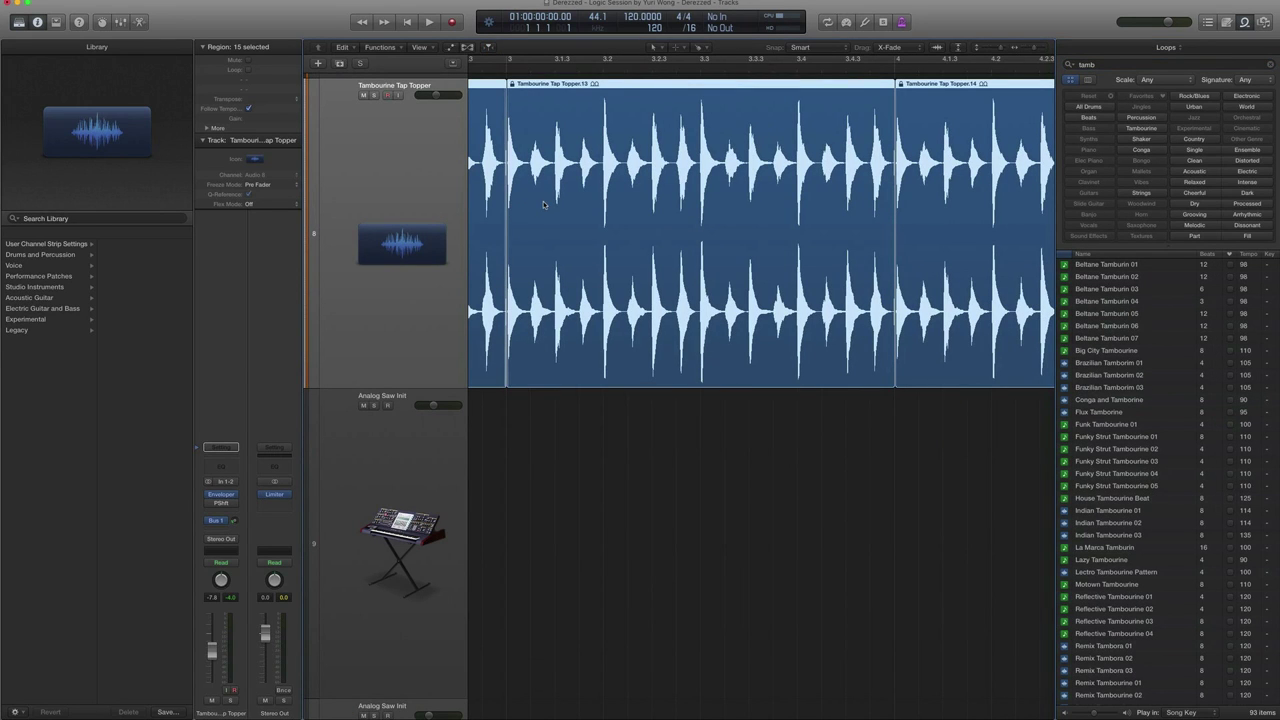
pyautogui.keyDown('ctrl'); pyautogui.keyDown('alt'); pyautogui.click(602, 205); pyautogui.keyUp('alt'); pyautogui.keyUp('ctrl')
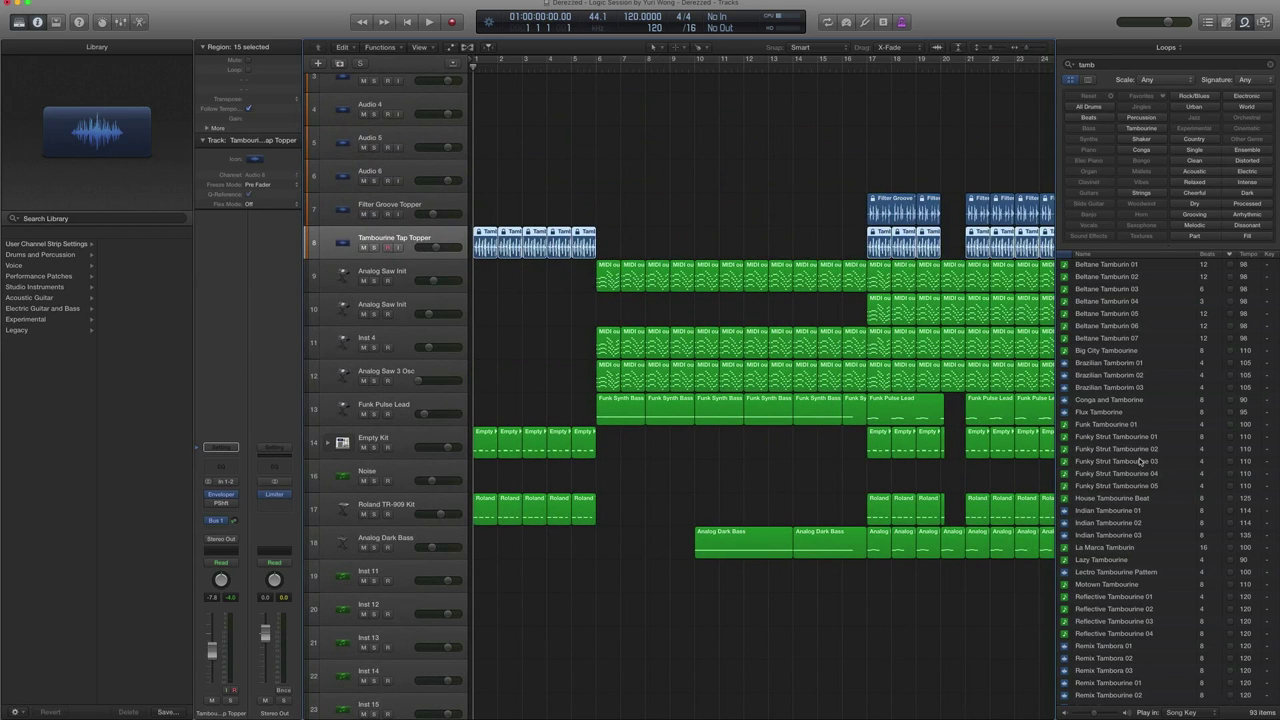
pyautogui.scroll(-10, 1141, 461)
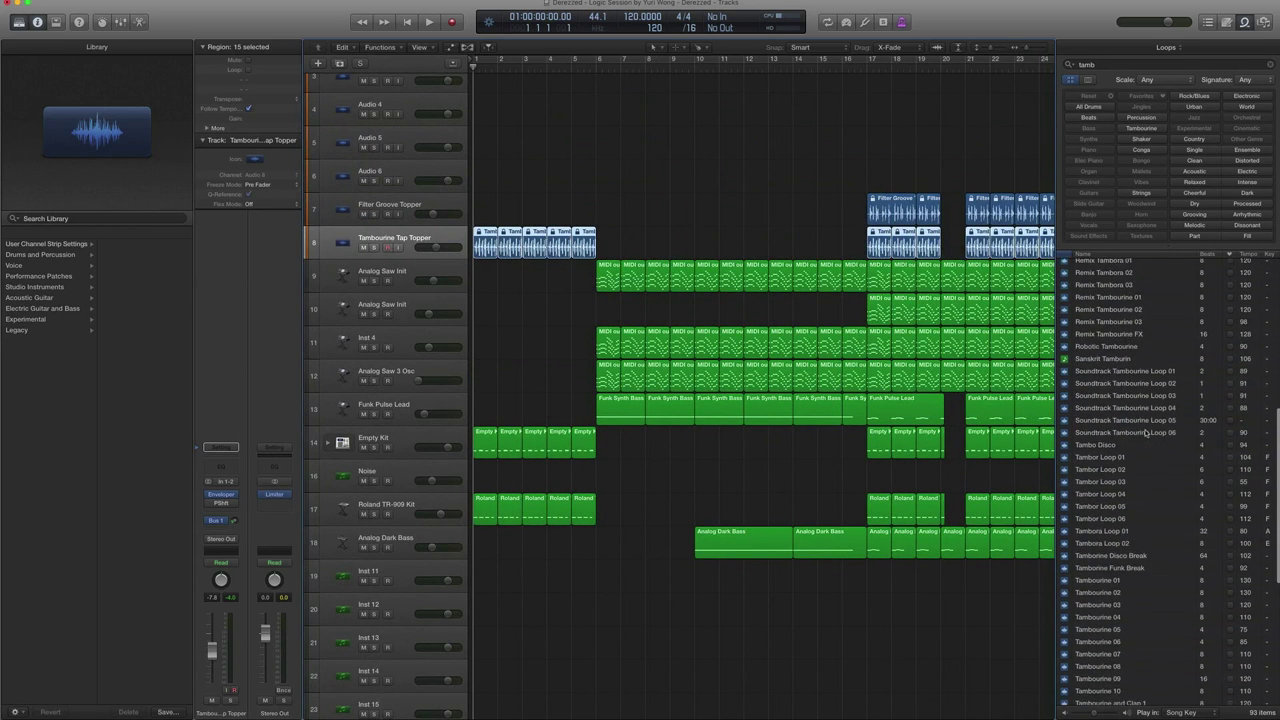
pyautogui.scroll(-6, 1146, 433)
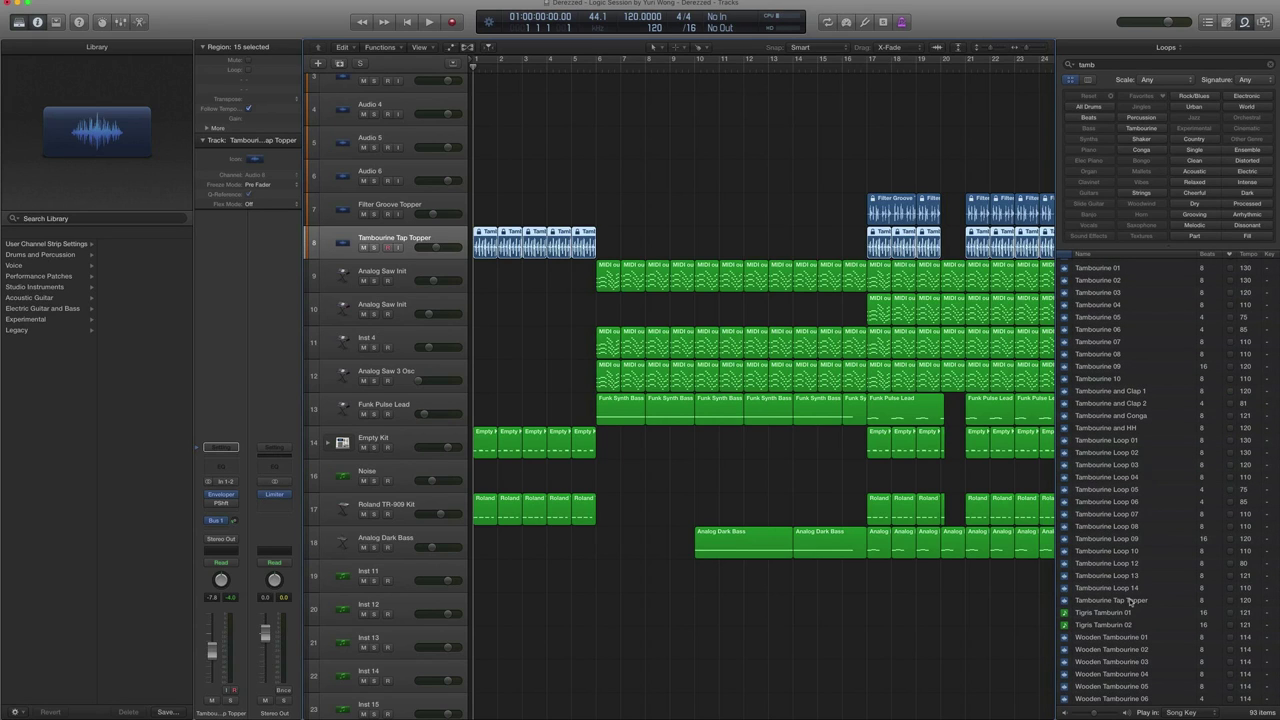
pyautogui.click(1131, 600)
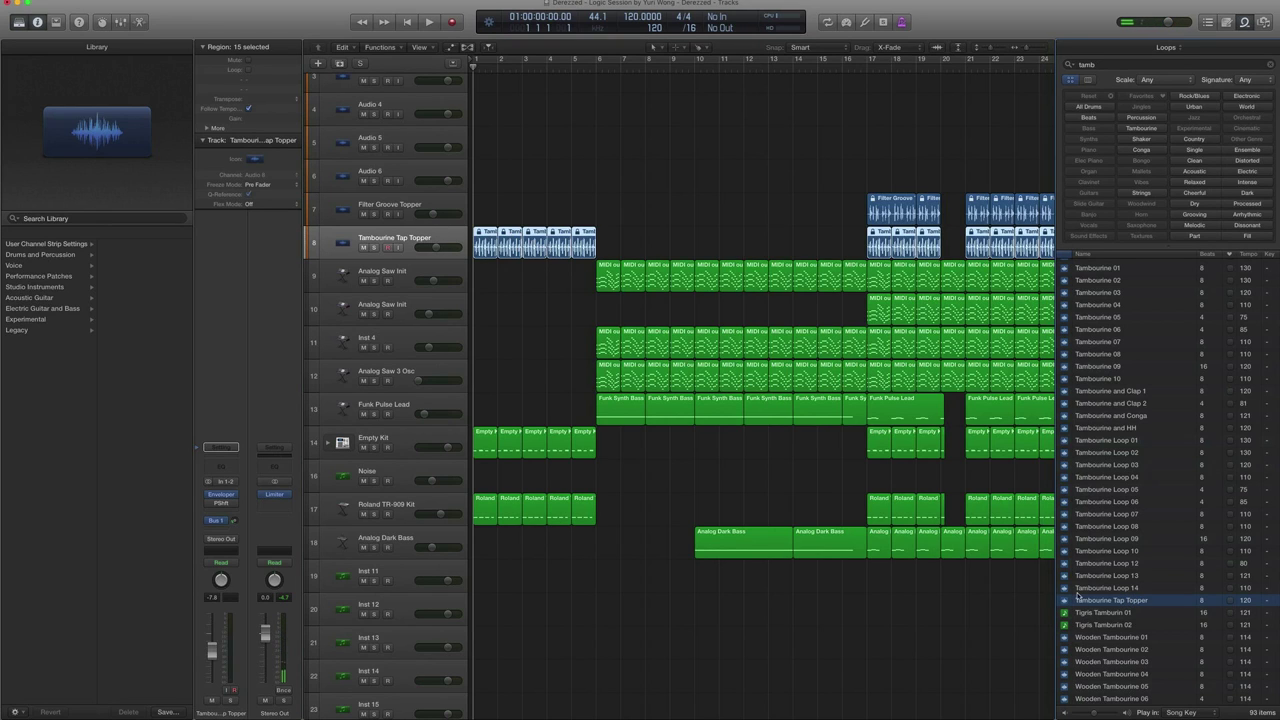
pyautogui.click(1244, 22)
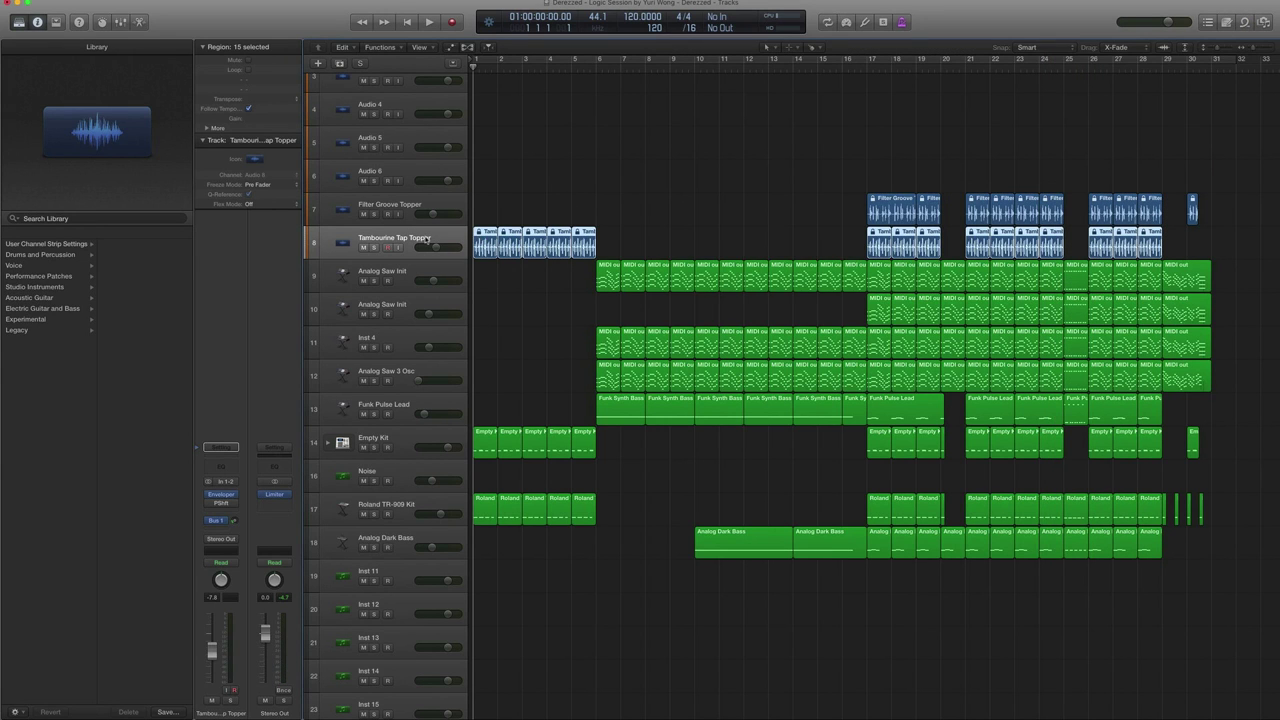
# Open the tambourine track's Enveloper to view its settings, play the track's regions soloed, and close the plug-in window
pyautogui.scroll(-1, 427, 238)
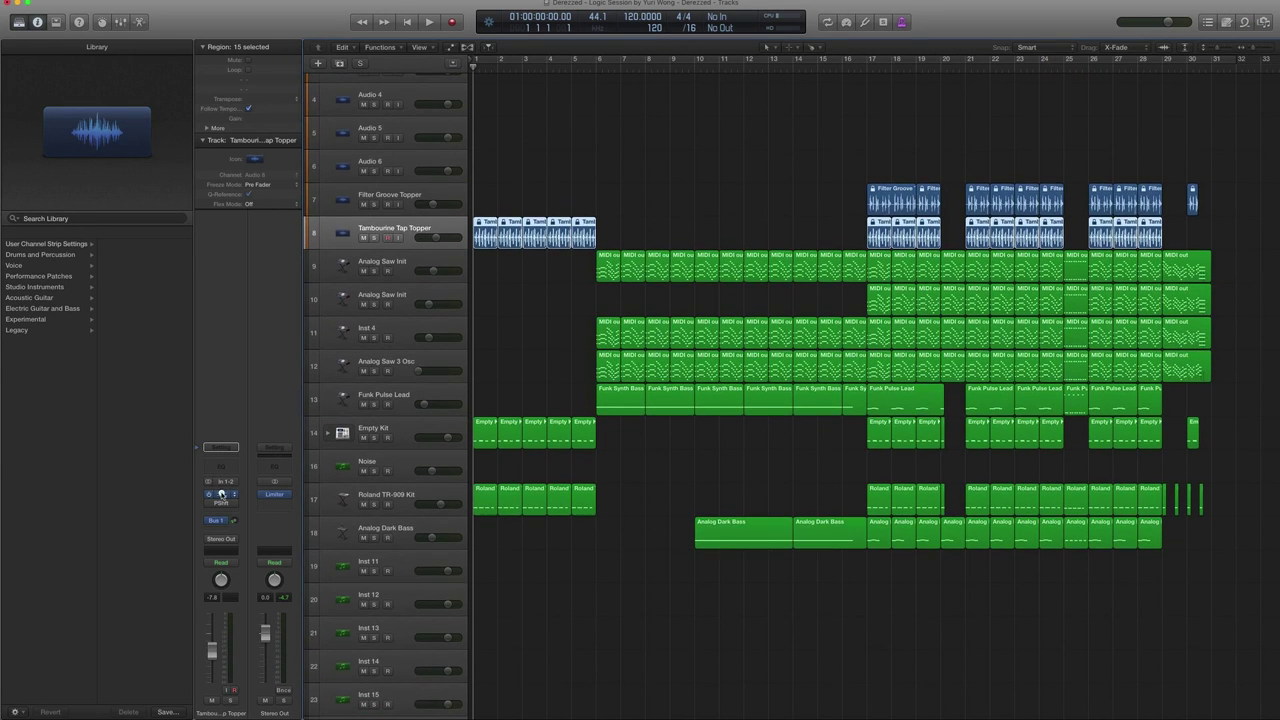
pyautogui.click(221, 494)
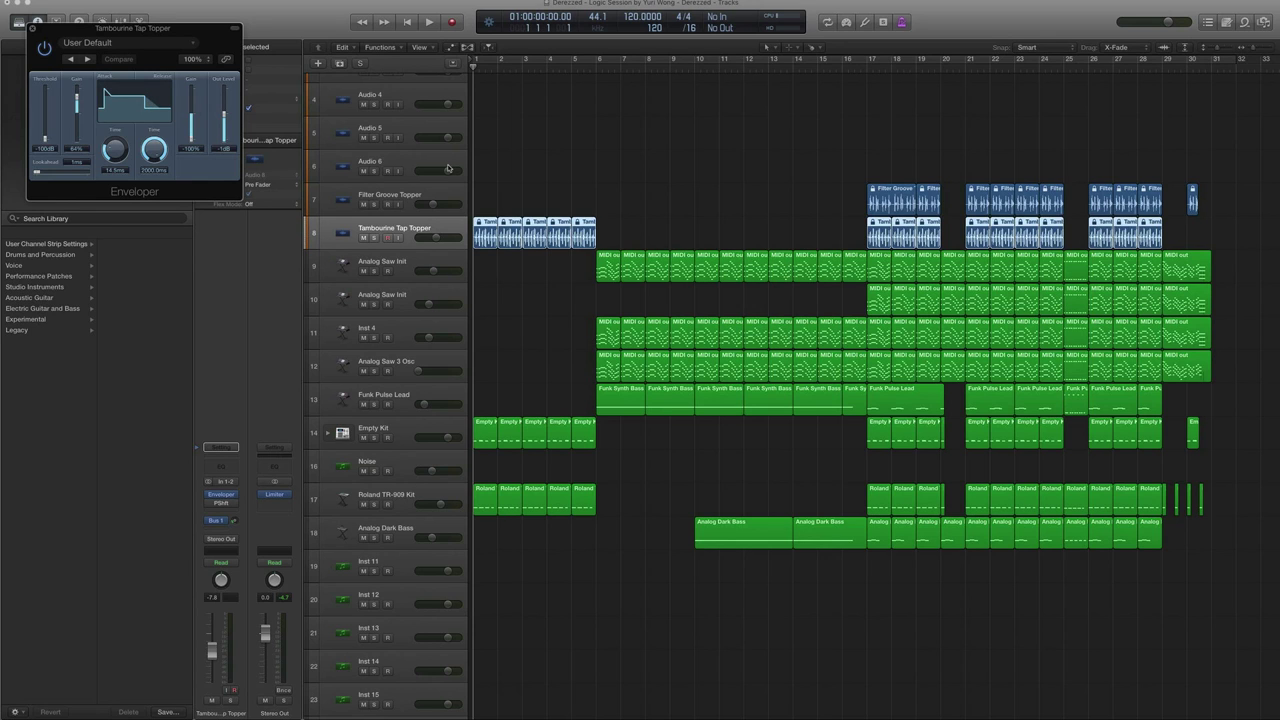
pyautogui.press('s')
pyautogui.press('space')
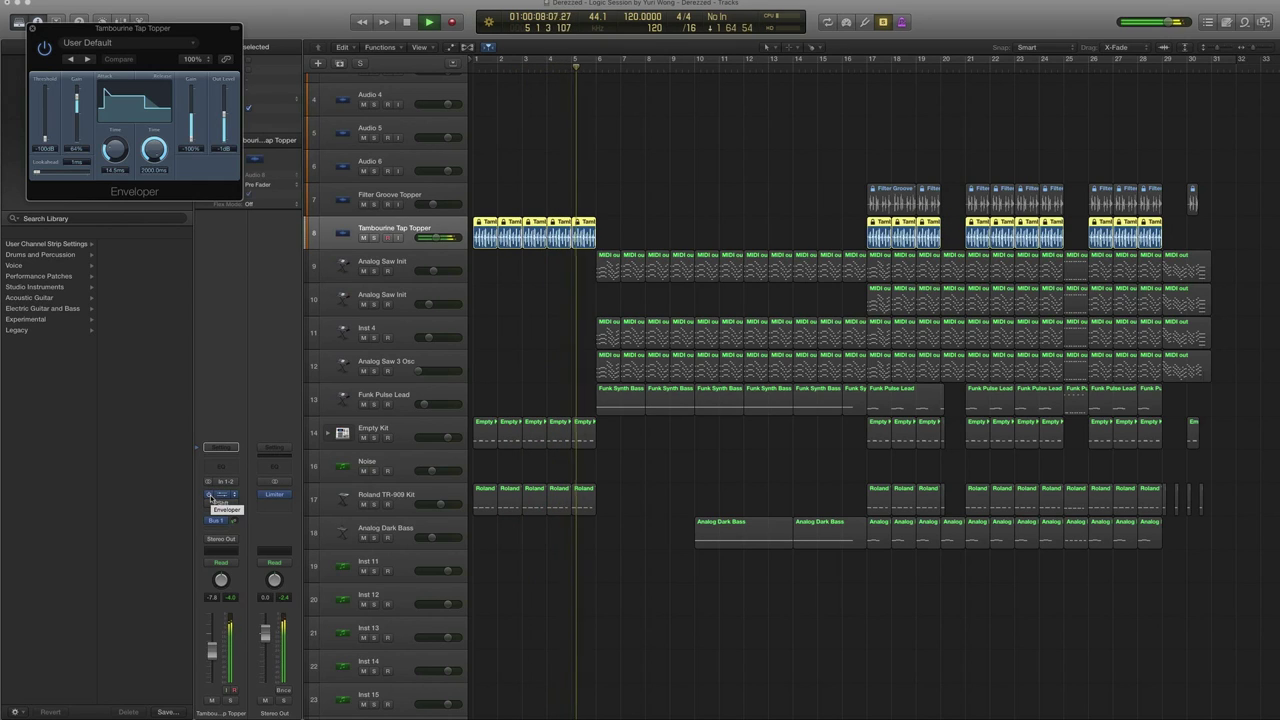
pyautogui.press('space')
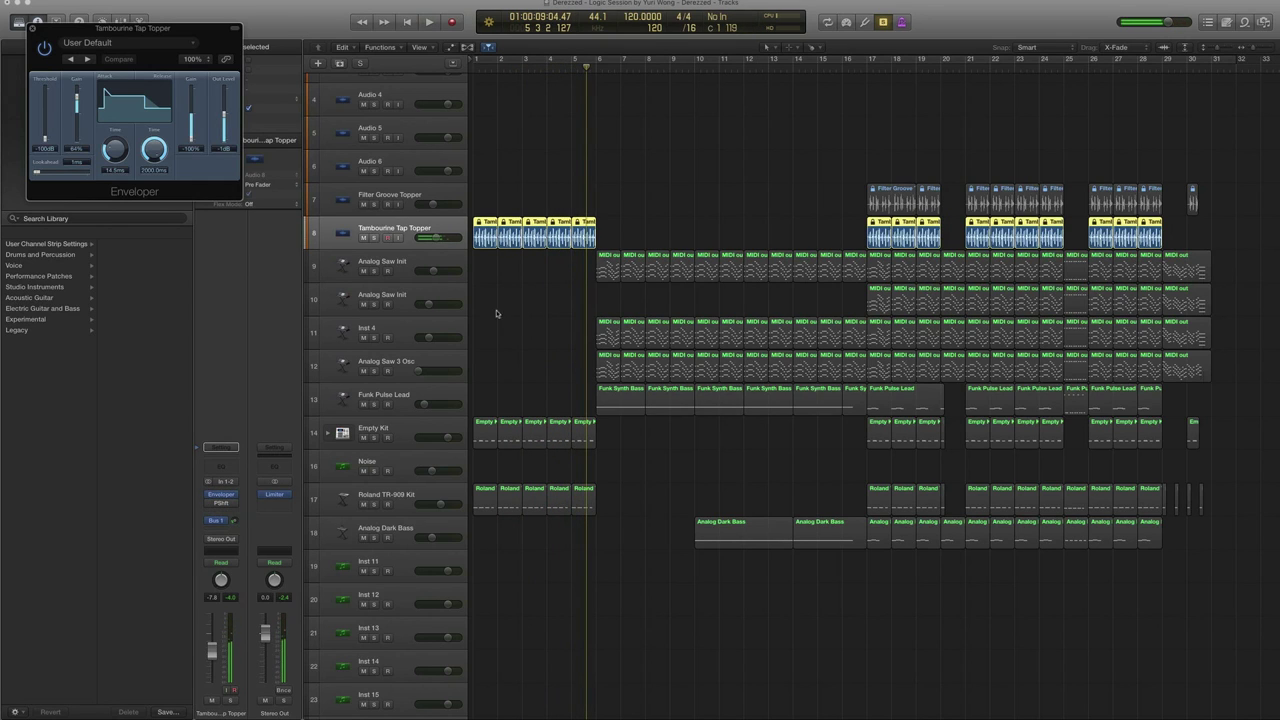
pyautogui.click(34, 30)
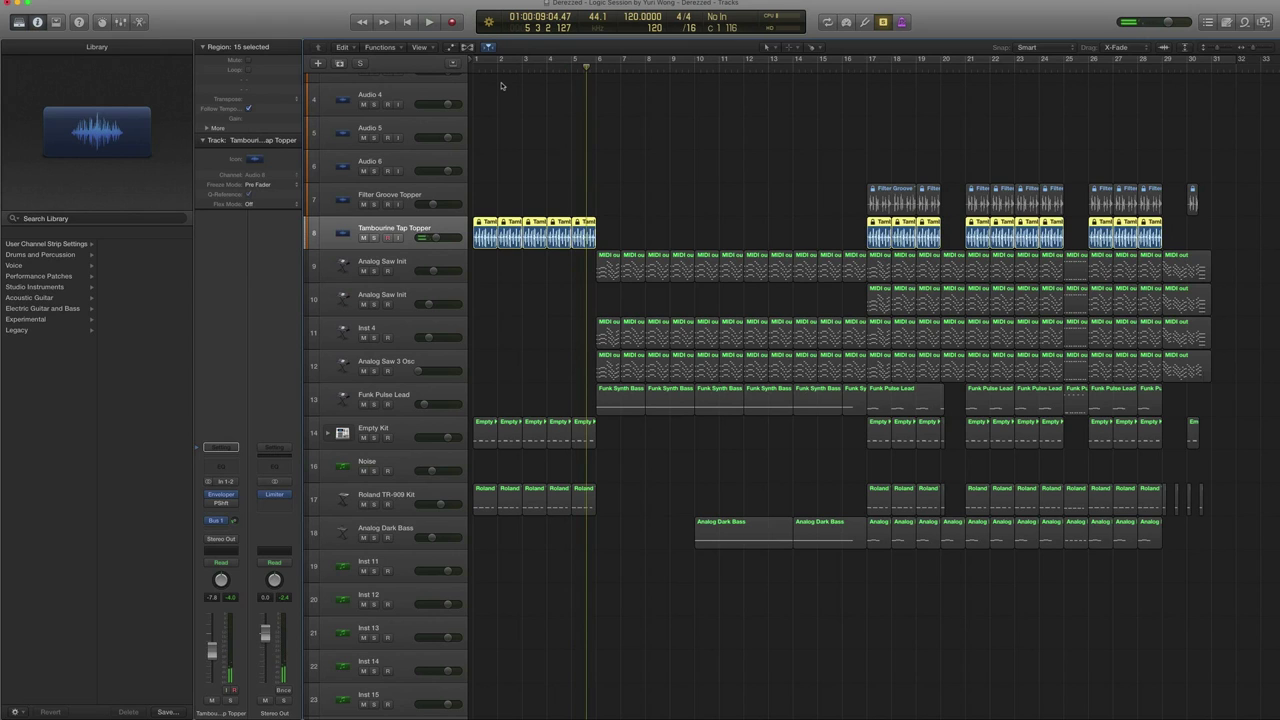
# Rewind the playhead to bar 1 and turn off solo mode
pyautogui.press(',')
pyautogui.press(',')
pyautogui.press(',')
pyautogui.press(',')
pyautogui.press(',')
pyautogui.hotkey('ctrl', 's')
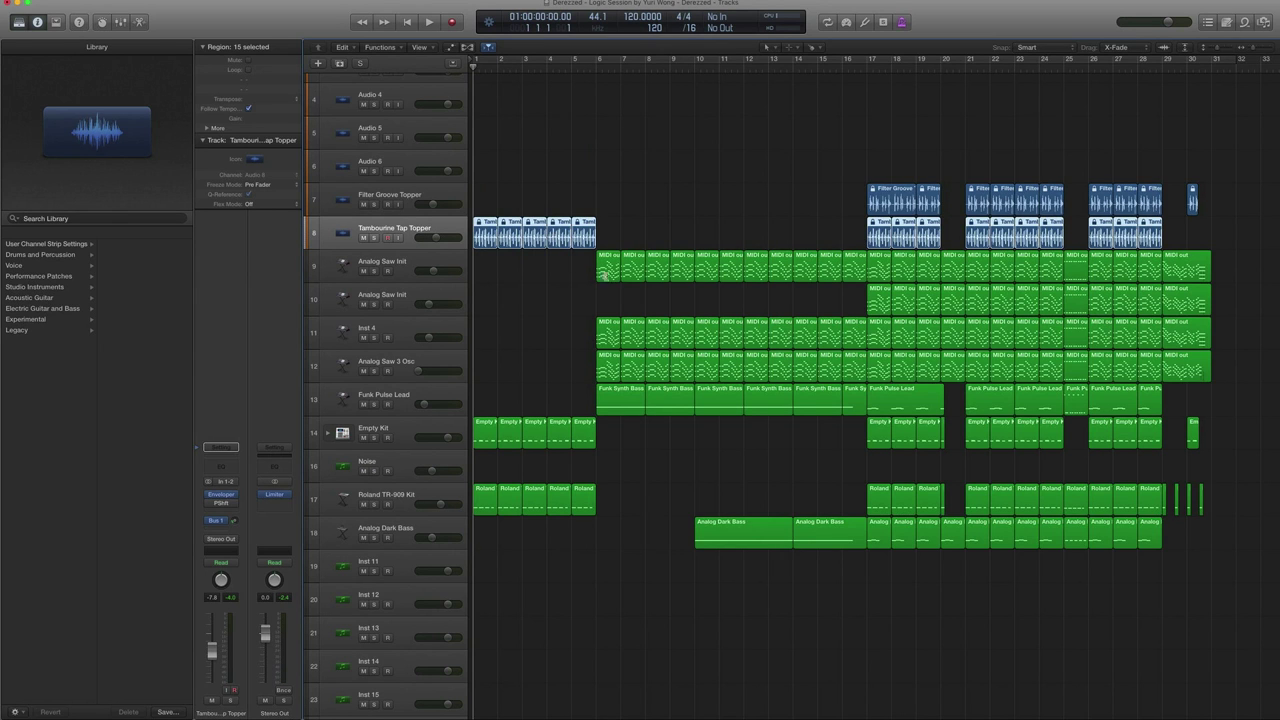
# Select the five tambourine regions in bars 1 to 5 and listen to them soloed, switching solo off at the end
pyautogui.moveTo(605, 242); pyautogui.dragTo(481, 231)
pyautogui.hotkey('ctrl', 's')
pyautogui.press('space')
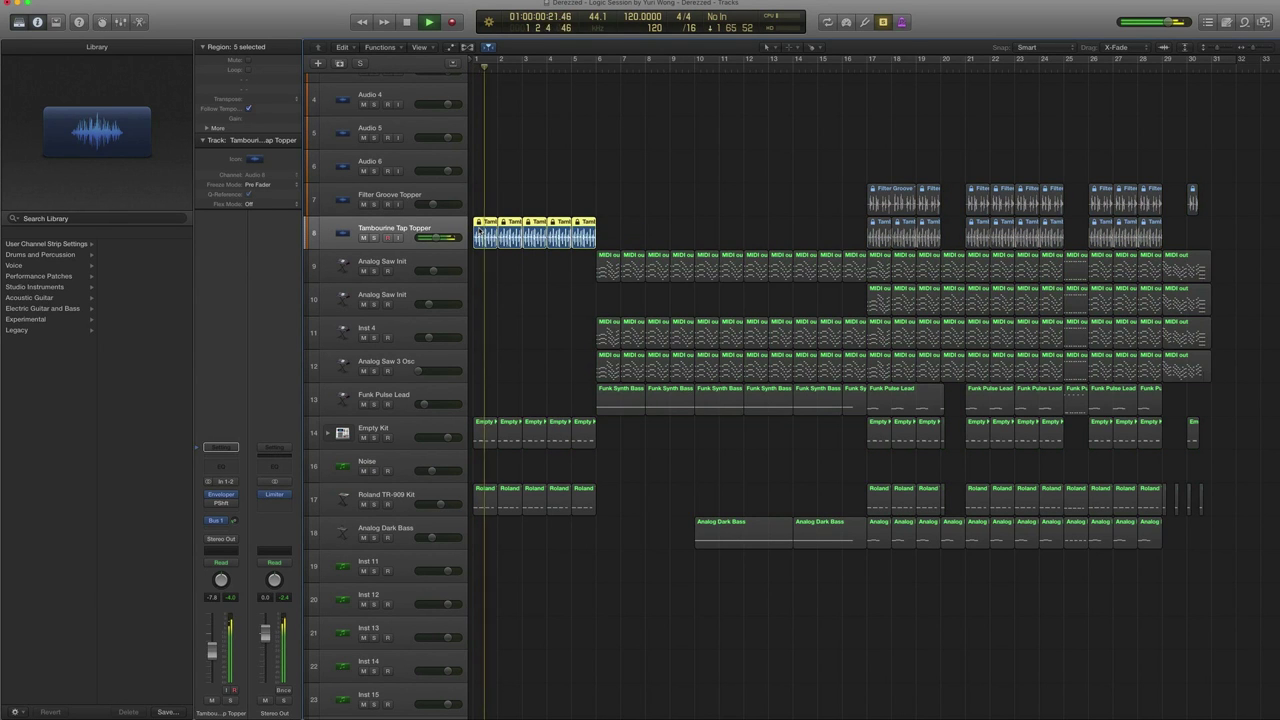
pyautogui.press('space')
pyautogui.hotkey('ctrl', 's')
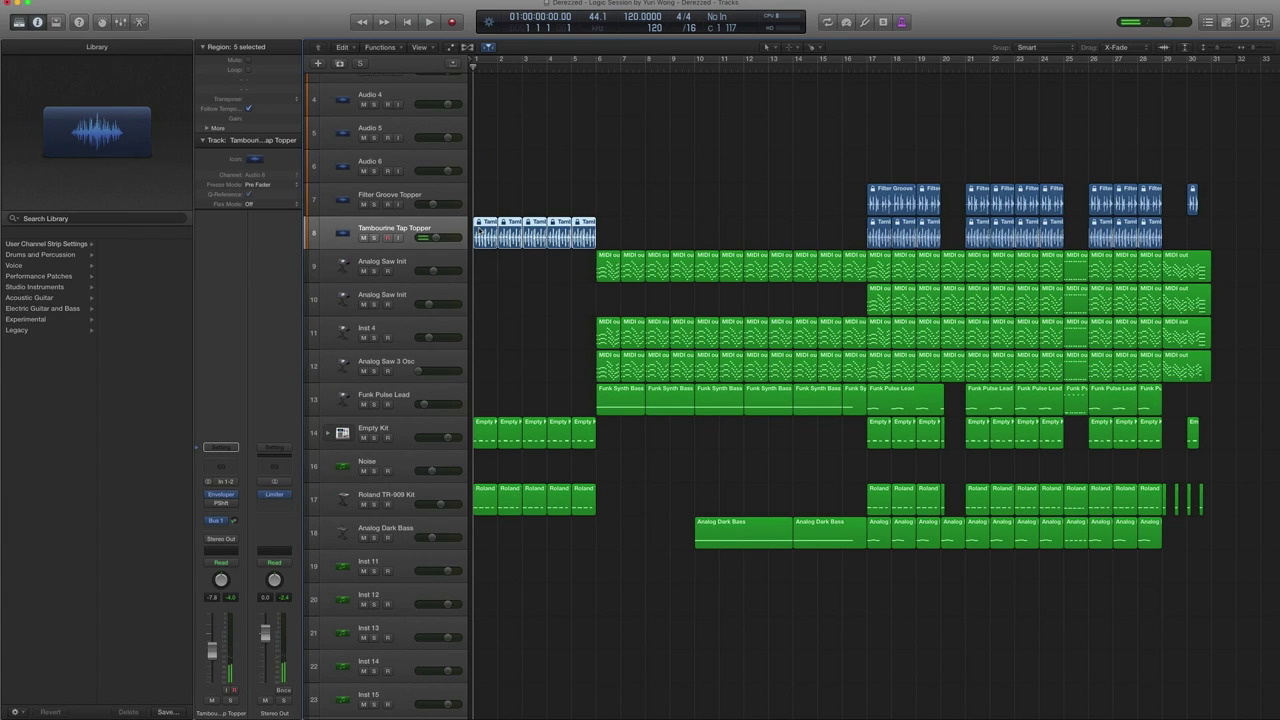
# Select the Roland TR-909 Kit track and look up where its EXS24 preset sits in the Electronic Drum Kits library
pyautogui.click(408, 492)
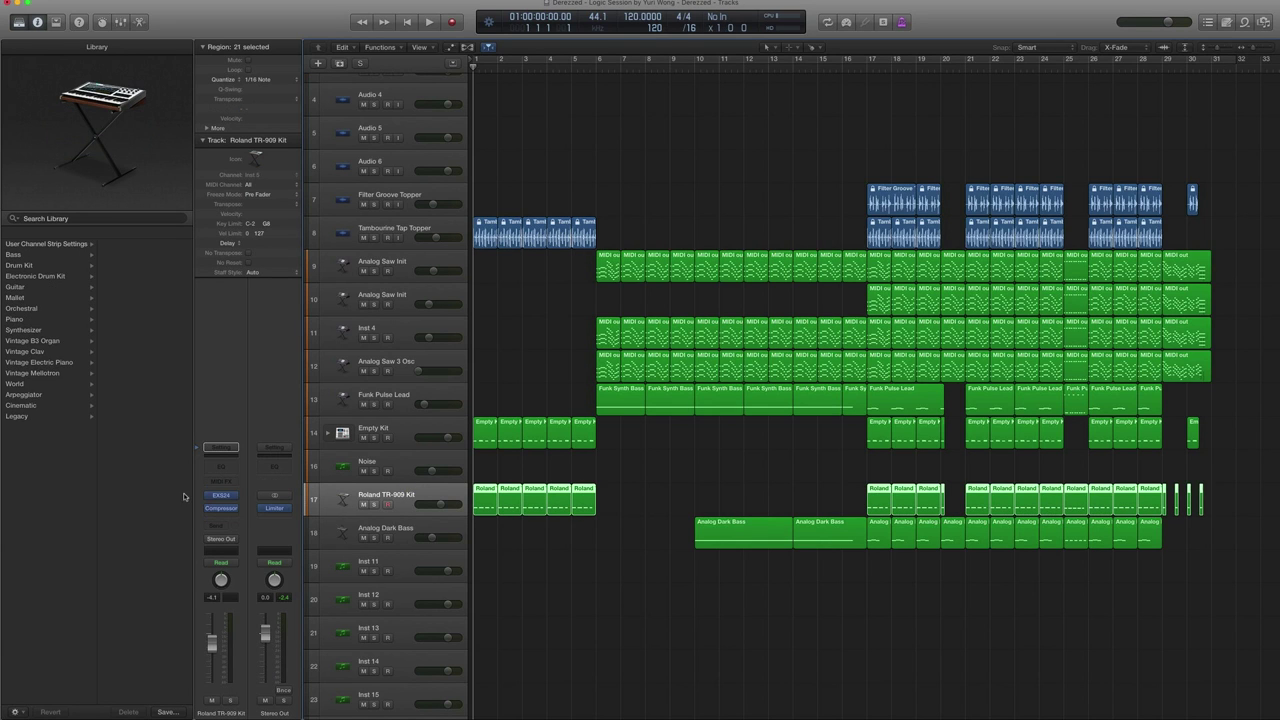
pyautogui.click(215, 497)
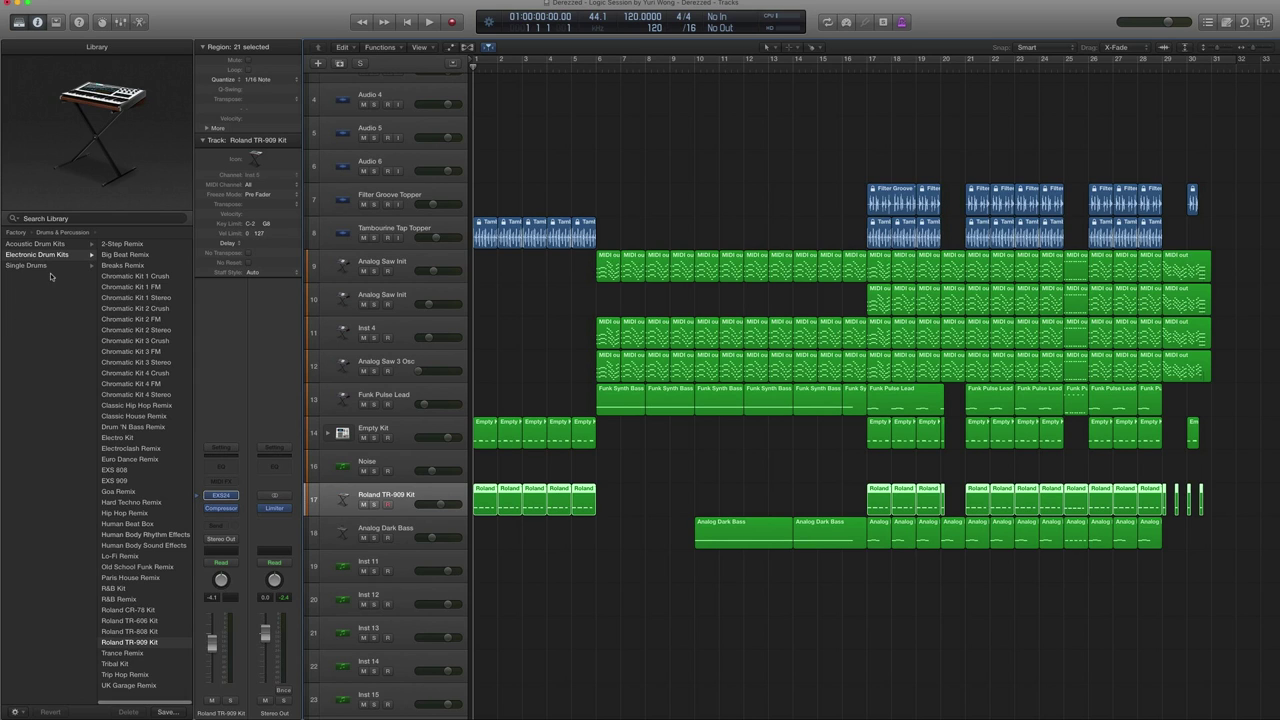
pyautogui.hscroll(-3, 47, 308)
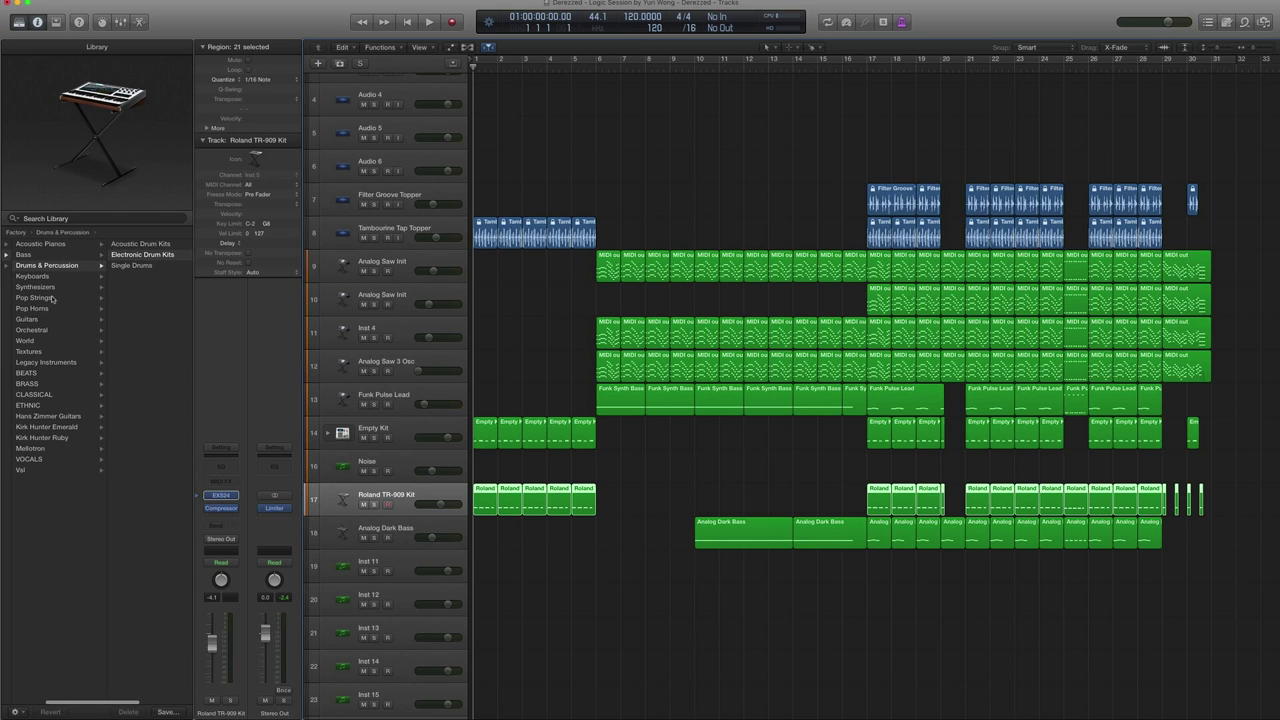
pyautogui.hscroll(3, 56, 268)
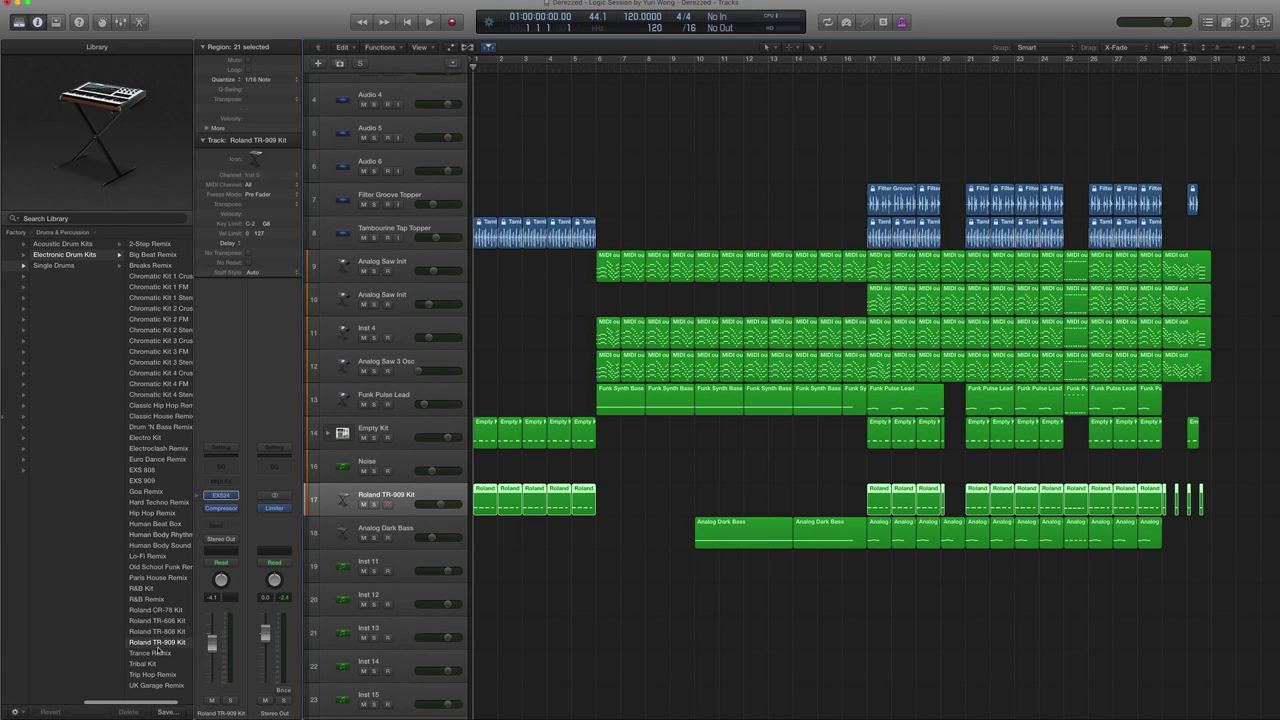
pyautogui.hscroll(1, 158, 646)
# Select the five Roland TR-909 Kit regions in bars 1 to 5 and listen to them soloed, switching solo off at the end
pyautogui.moveTo(621, 569); pyautogui.dragTo(491, 490)
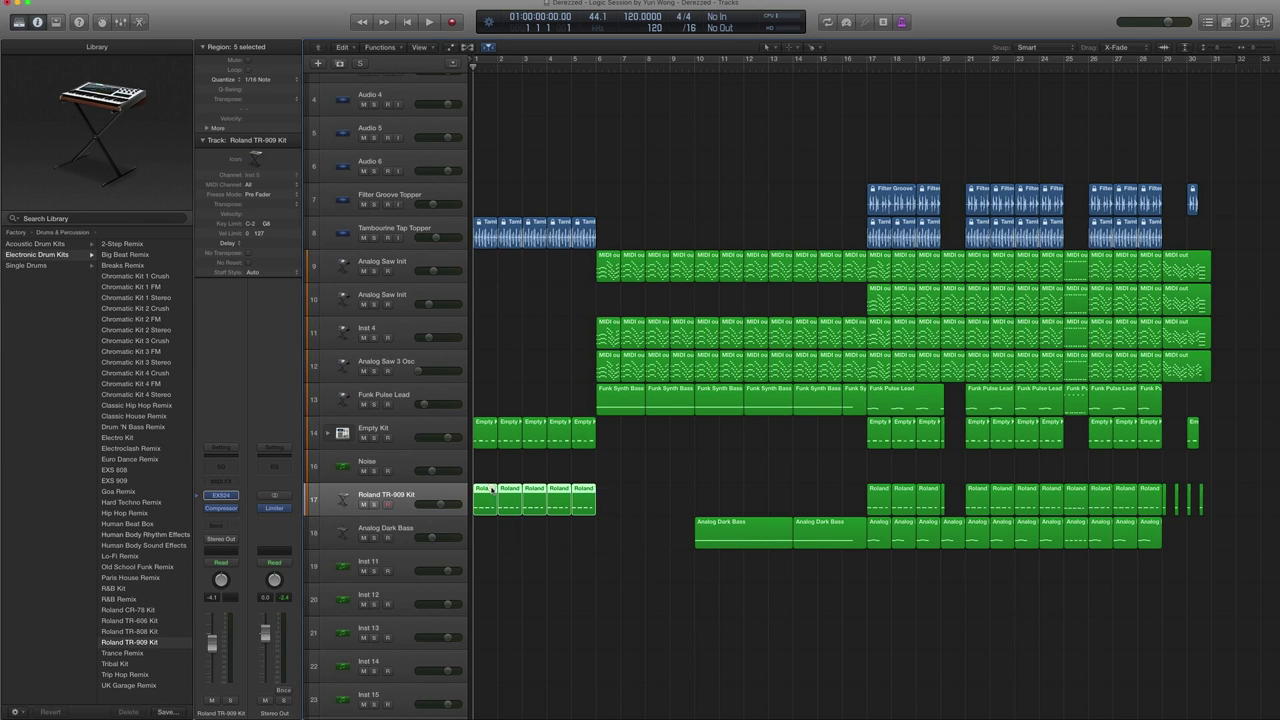
pyautogui.hotkey('ctrl', 's')
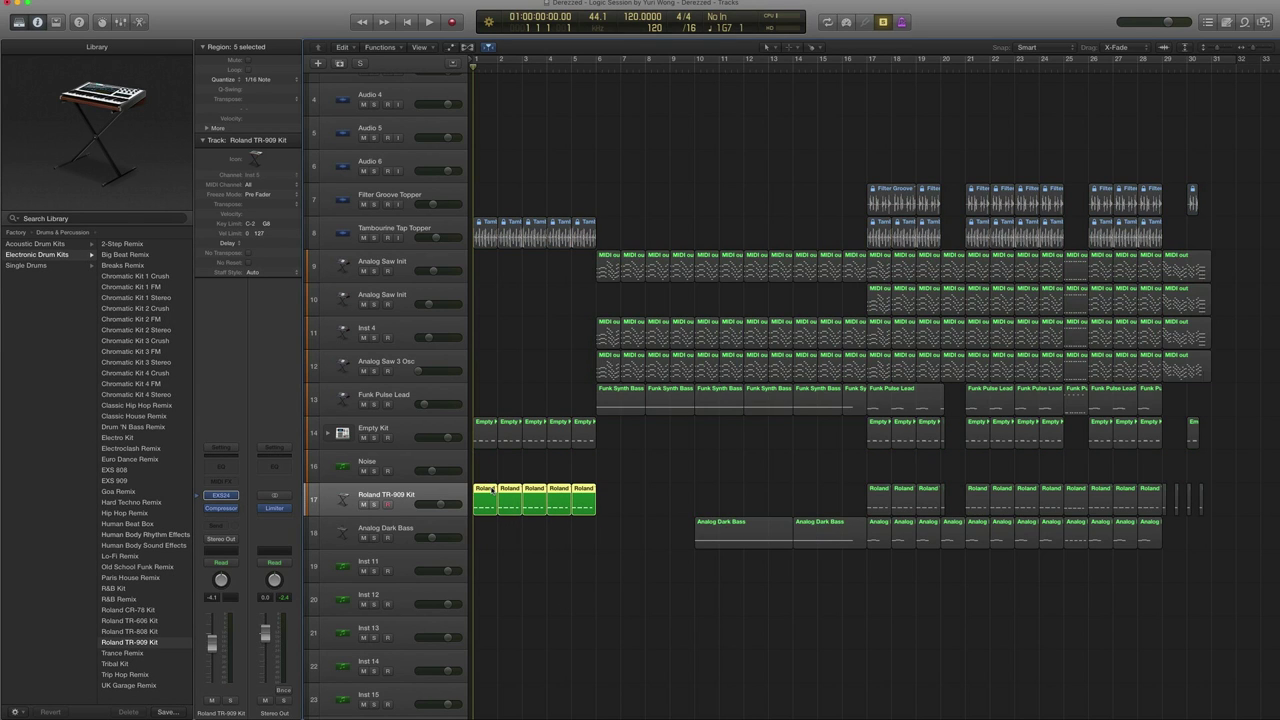
pyautogui.press('space')
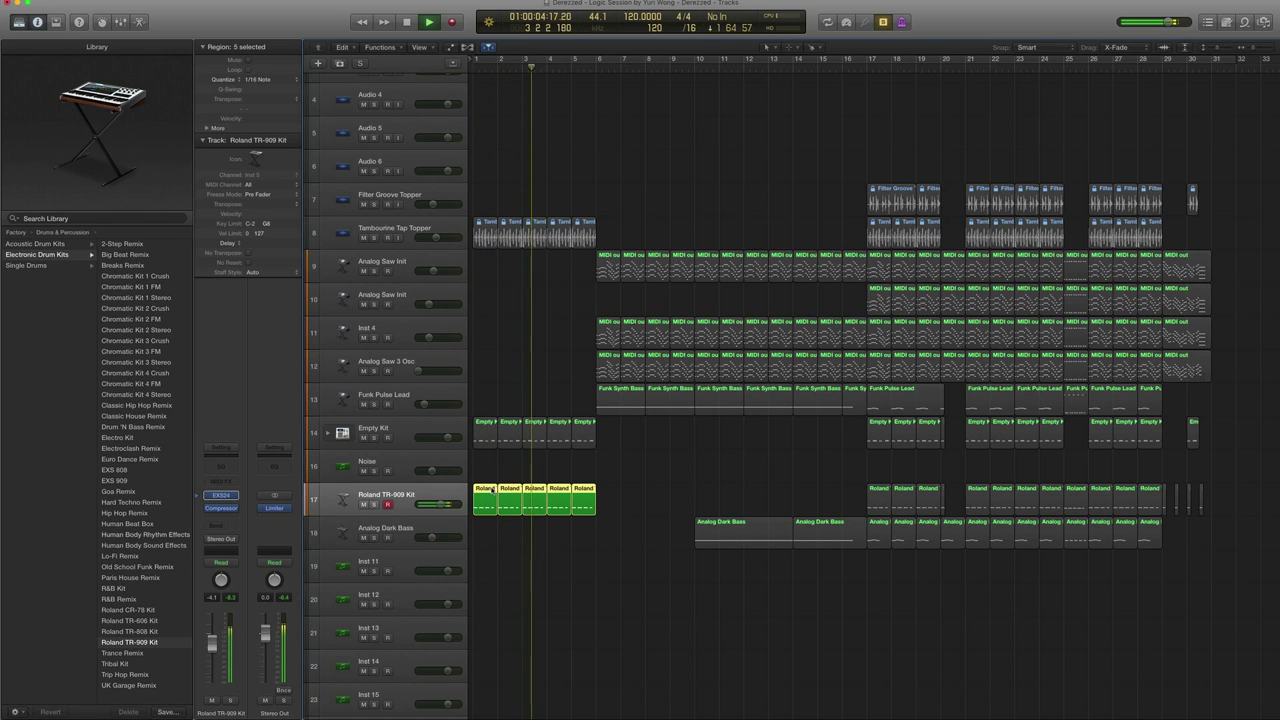
pyautogui.press('space')
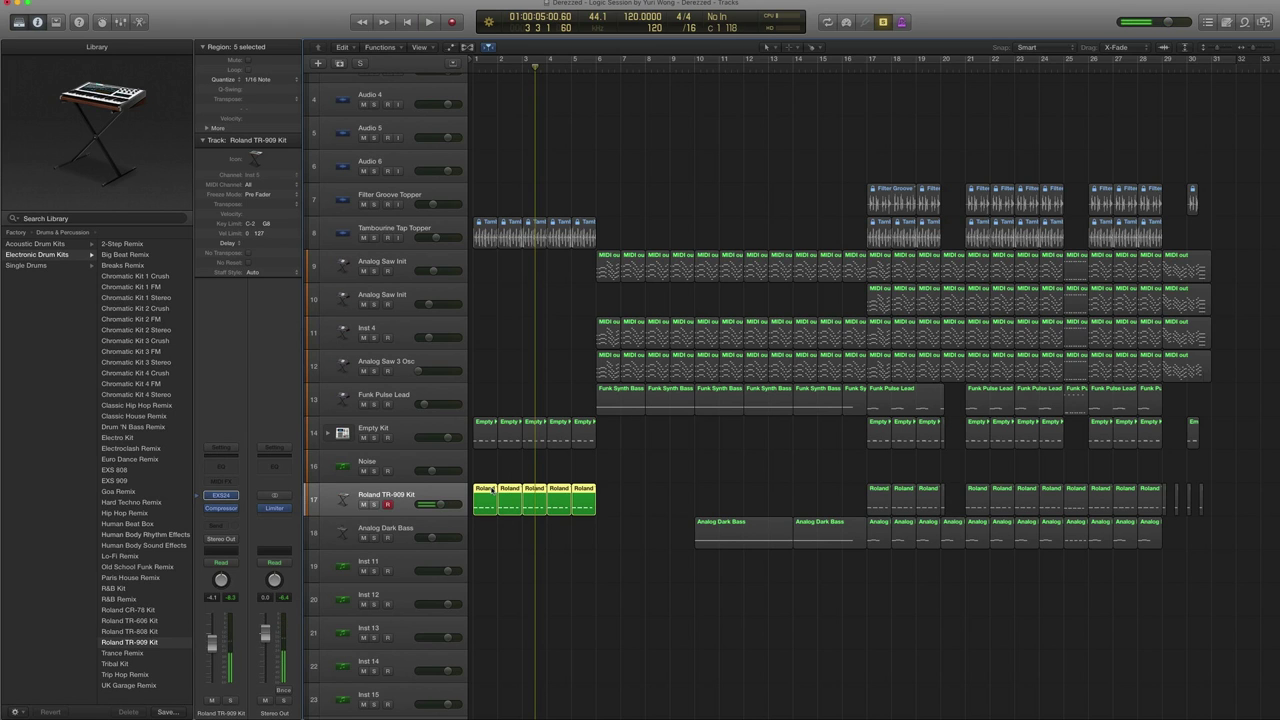
pyautogui.hotkey('ctrl', 's')
# Open Drum Machine Designer on the Empty Kit track, review the Snare 3 pad and its library presets, and close the window
pyautogui.click(403, 428)
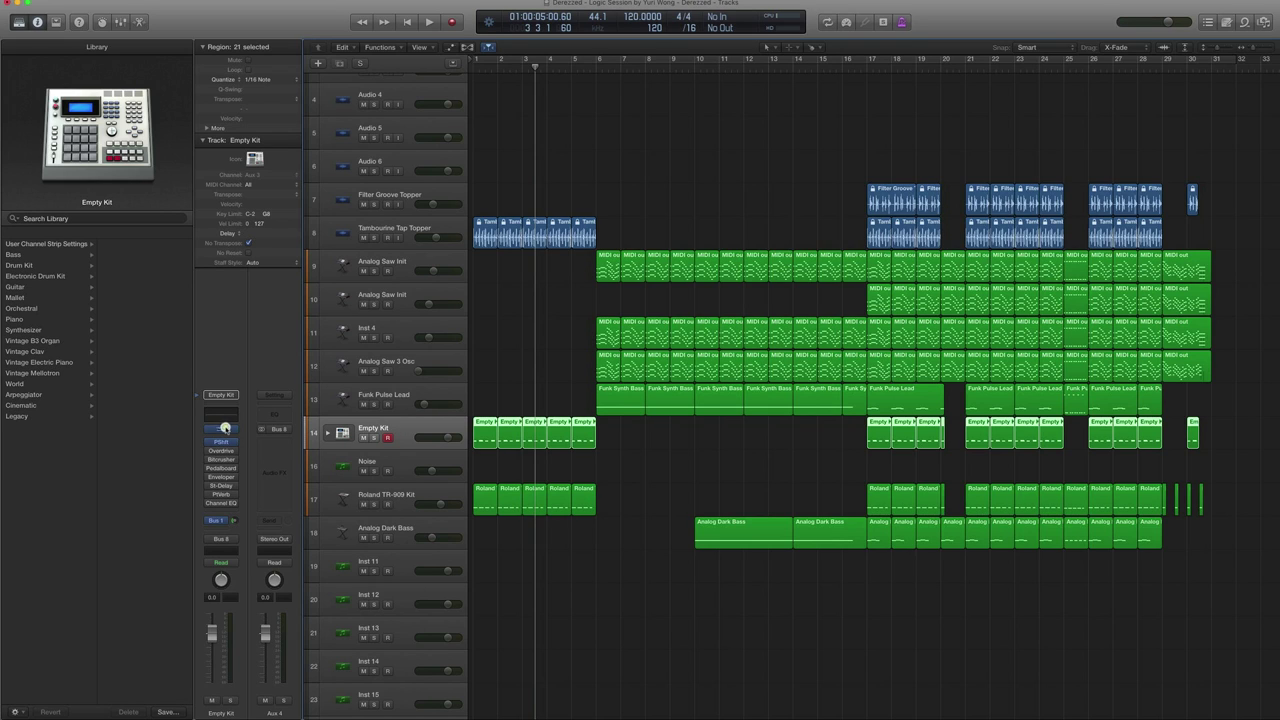
pyautogui.click(224, 428)
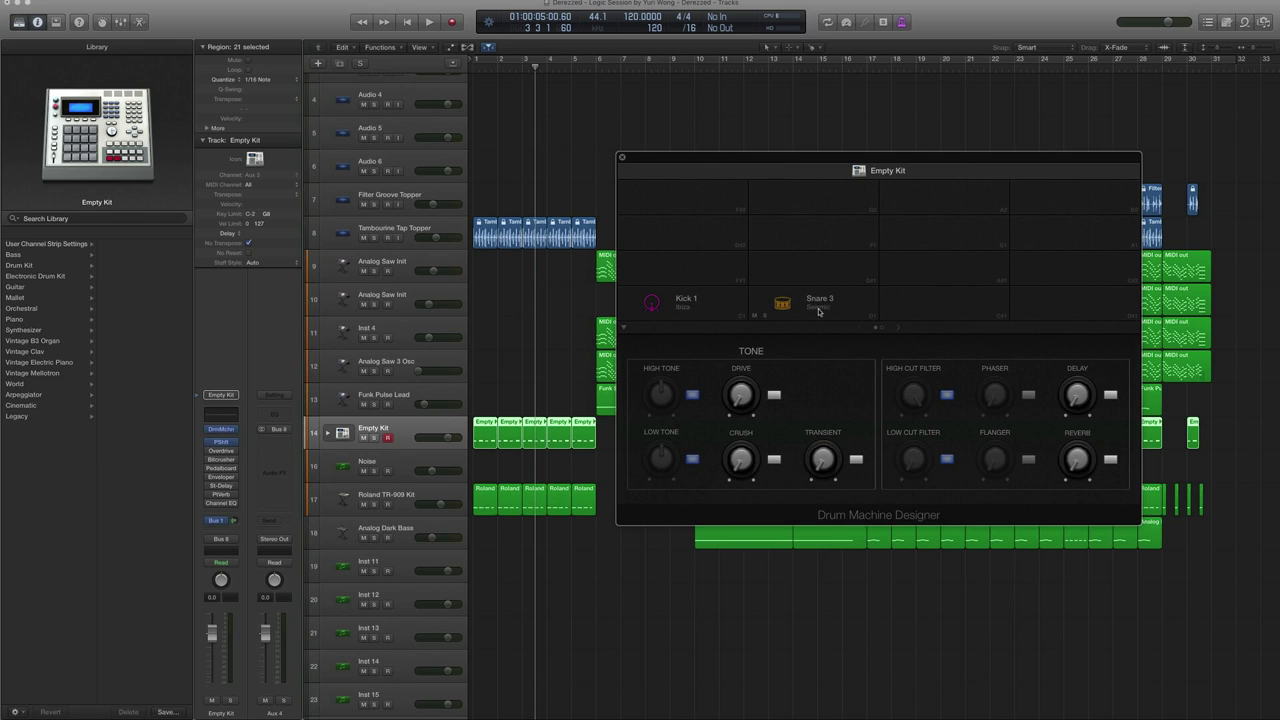
pyautogui.click(818, 305)
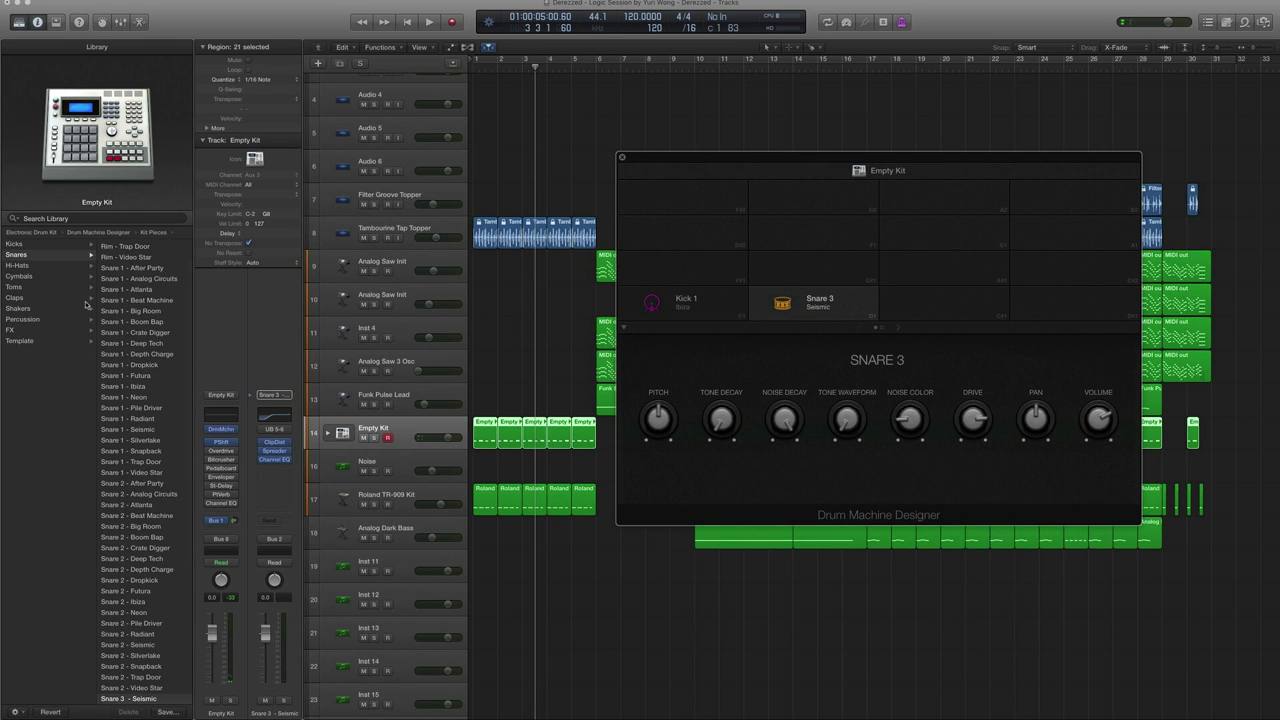
pyautogui.scroll(-5, 152, 354)
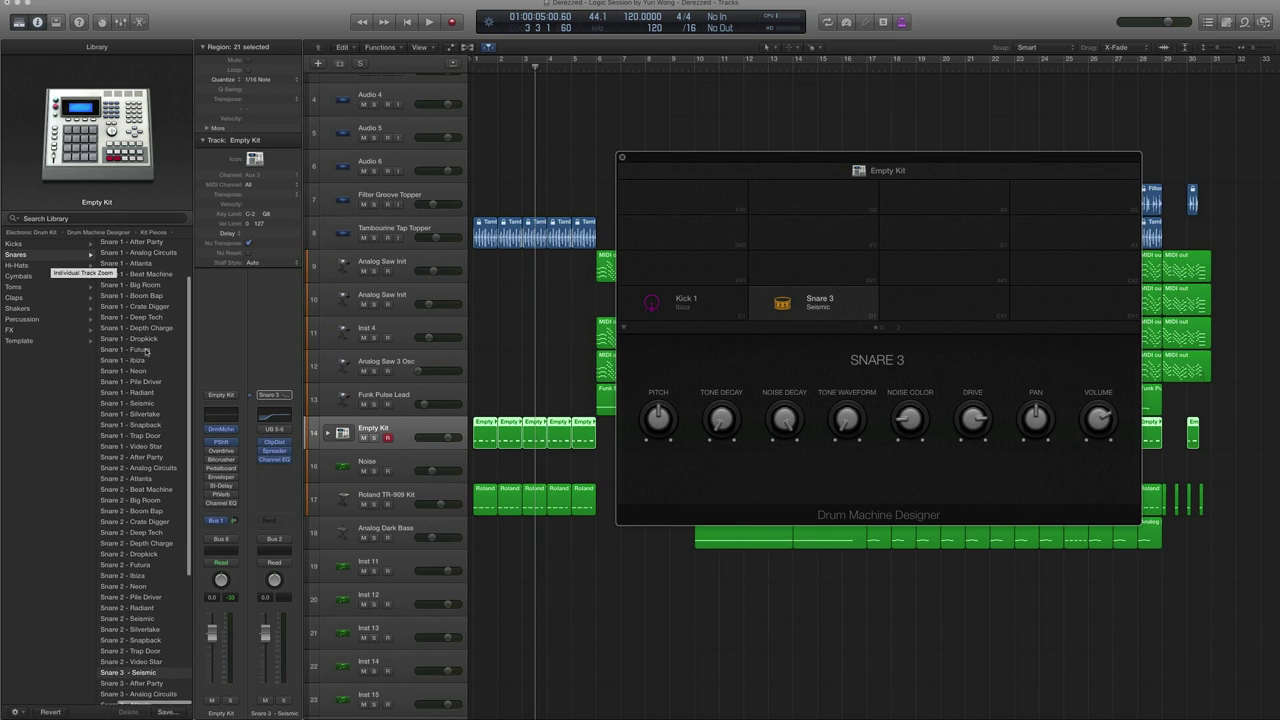
pyautogui.scroll(-5, 152, 354)
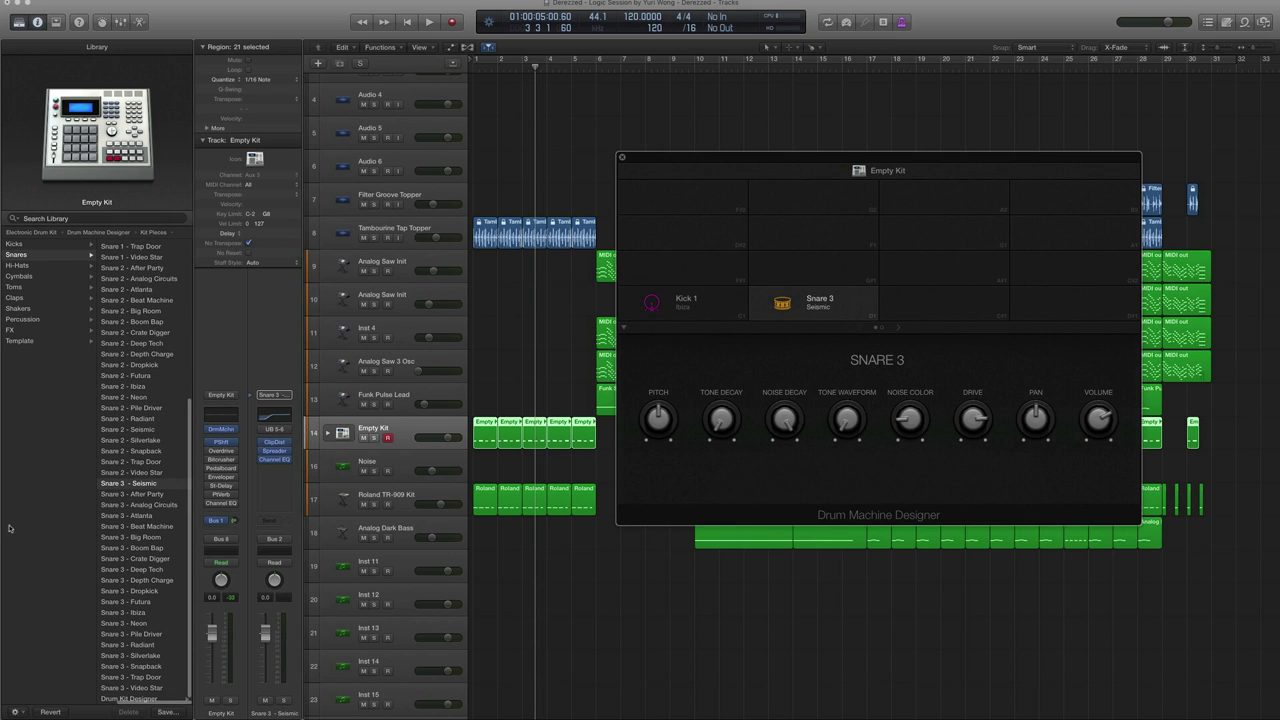
pyautogui.click(622, 159)
# Select the five Empty Kit regions in bars 1 to 5, solo the track and listen to them from the start
pyautogui.moveTo(632, 452); pyautogui.dragTo(480, 438)
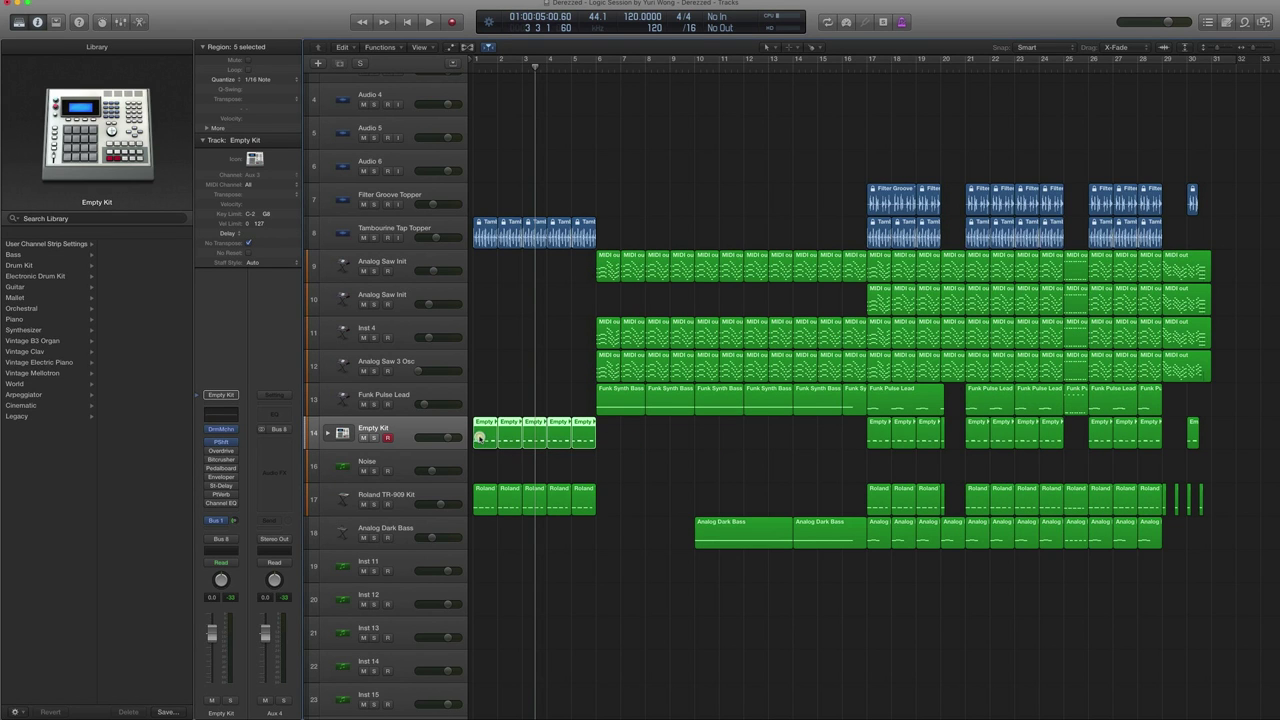
pyautogui.hotkey('ctrl', 's')
pyautogui.press(',')
pyautogui.press(',')
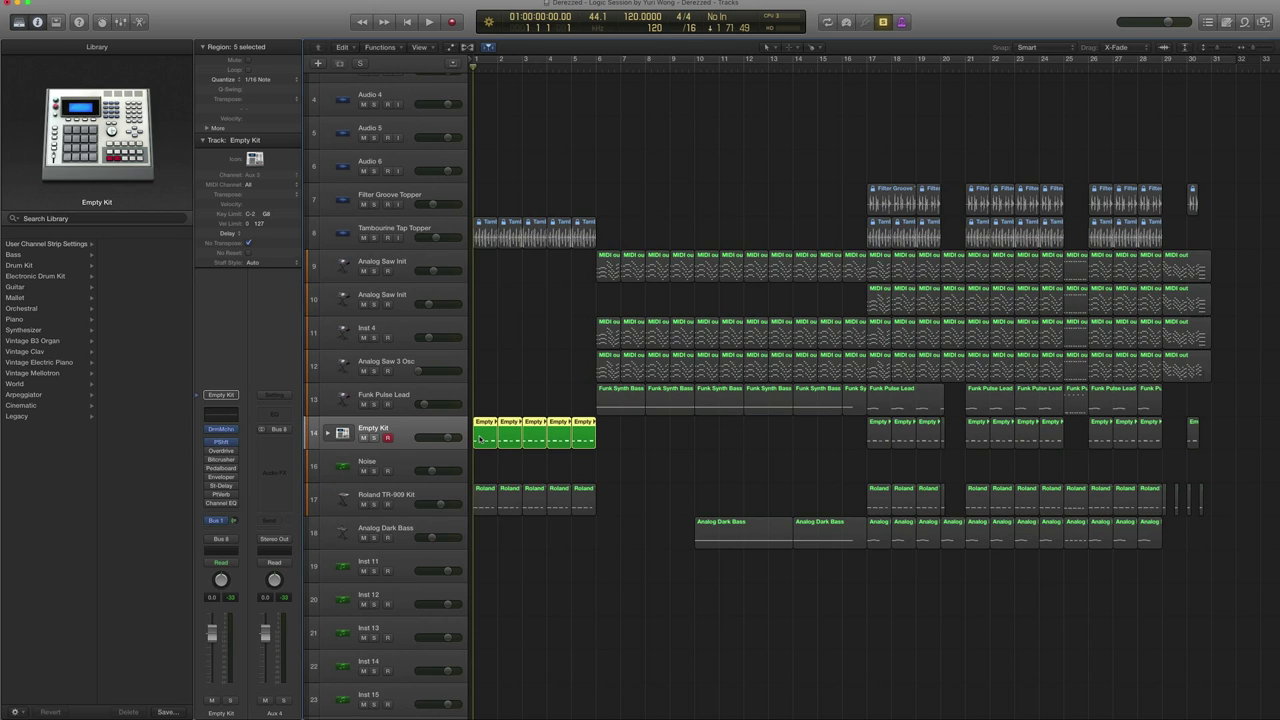
pyautogui.click(375, 438)
pyautogui.press('space')
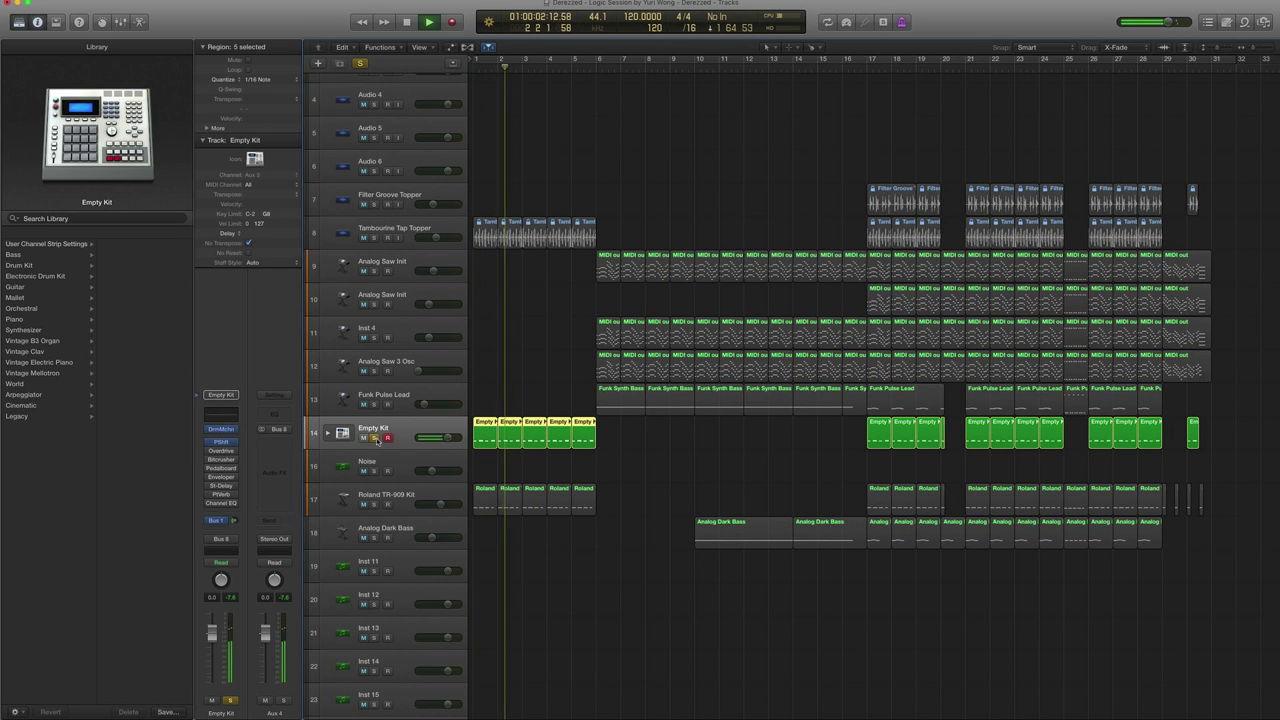
pyautogui.press('space')
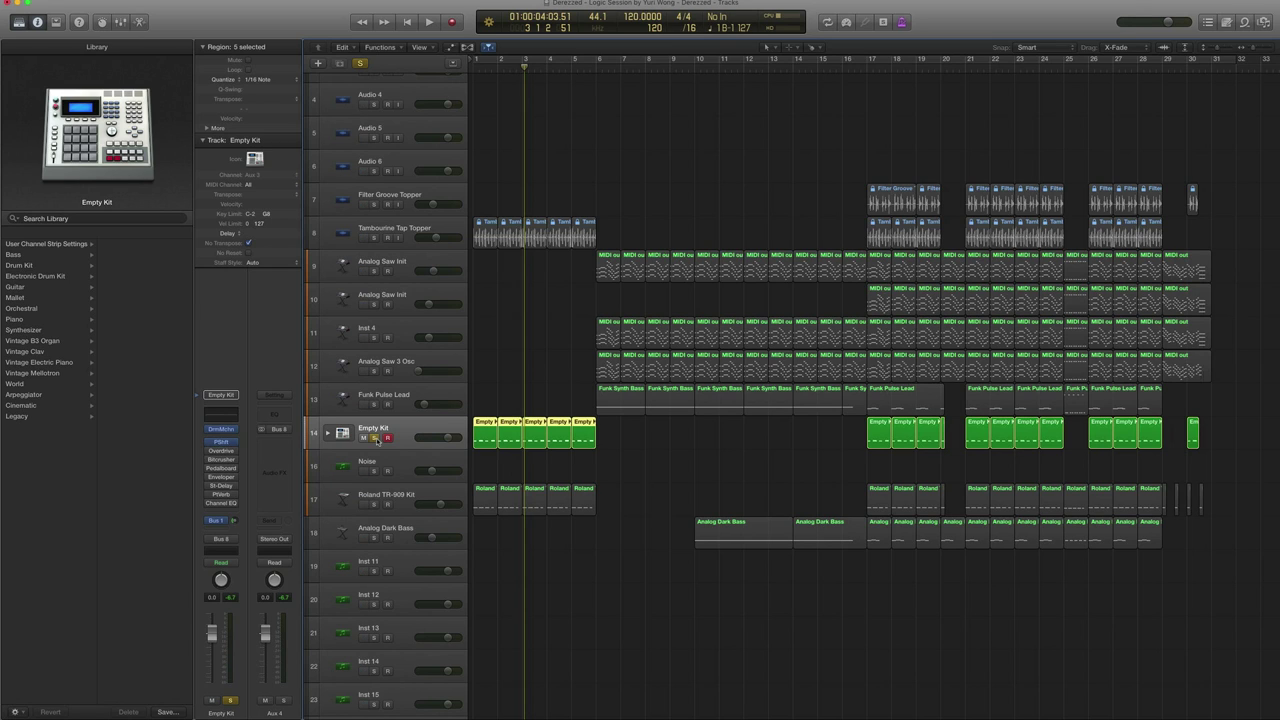
# Select the Noise track, open its Test Oscillator, and look up where the stereo version sits among the Utility instruments
pyautogui.click(387, 457)
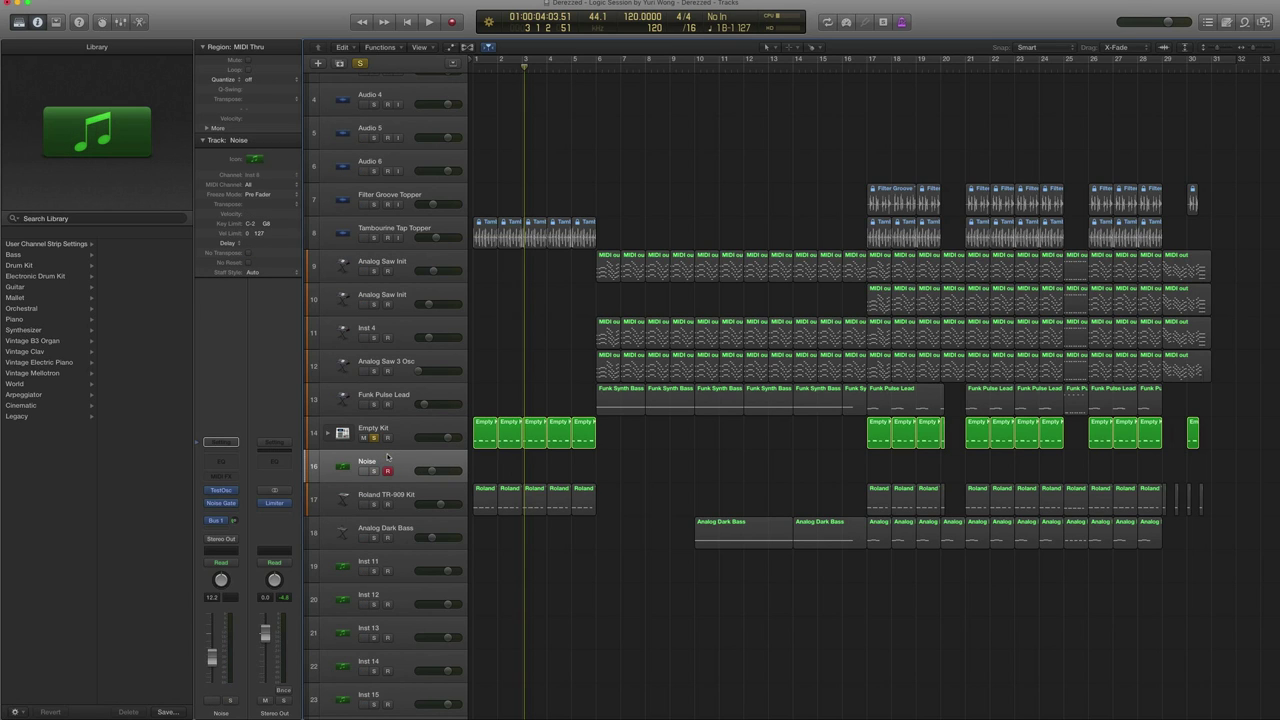
pyautogui.click(222, 491)
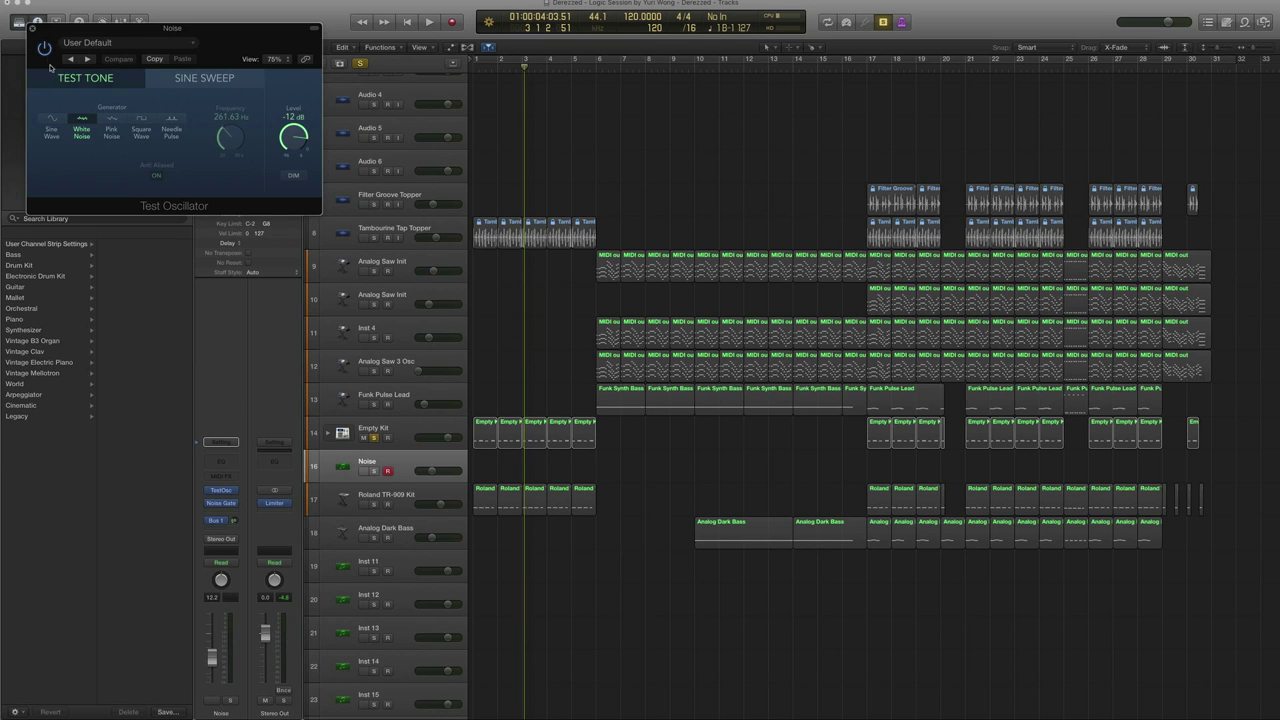
pyautogui.moveTo(232, 495)
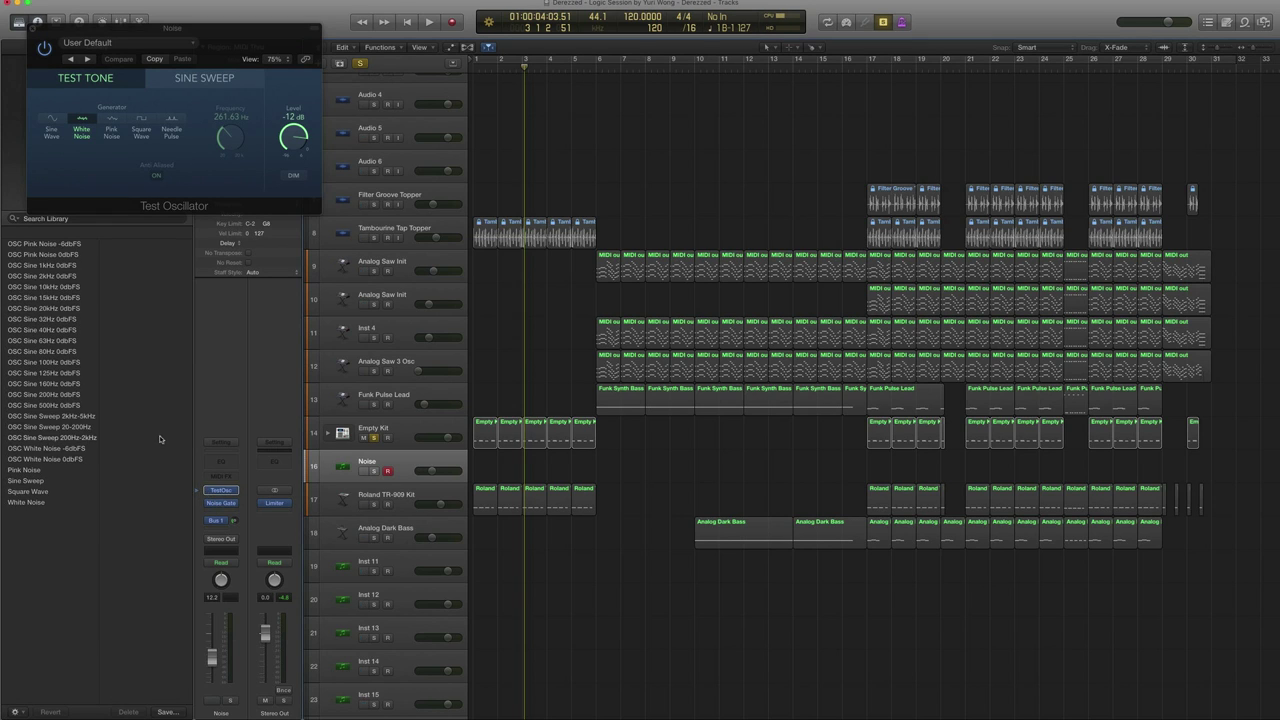
pyautogui.click(233, 492)
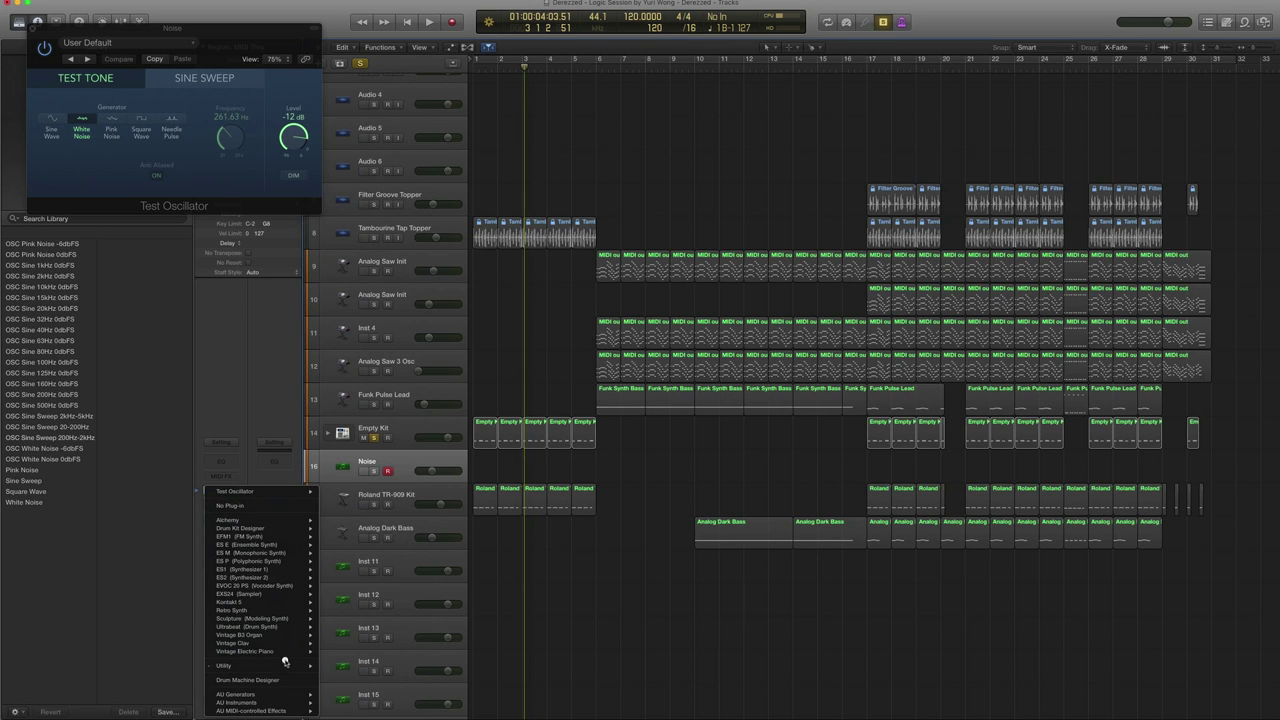
pyautogui.moveTo(285, 665)
pyautogui.moveTo(350, 682)
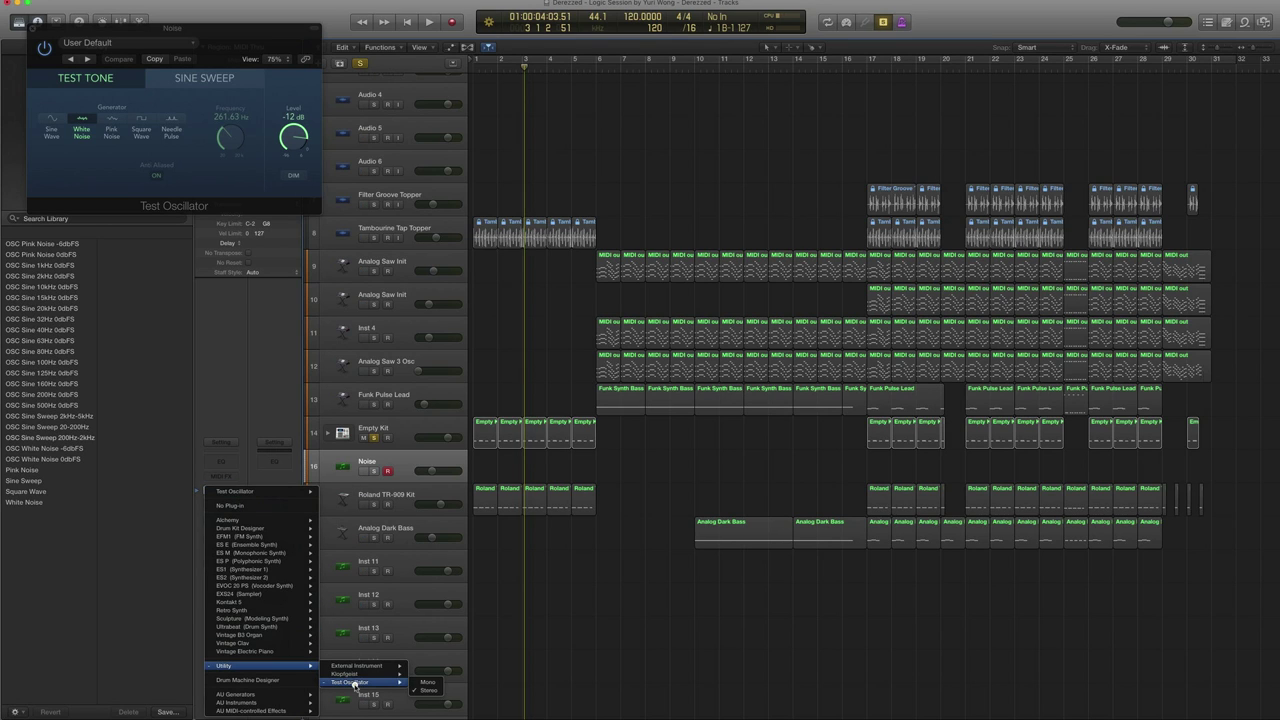
pyautogui.click(432, 689)
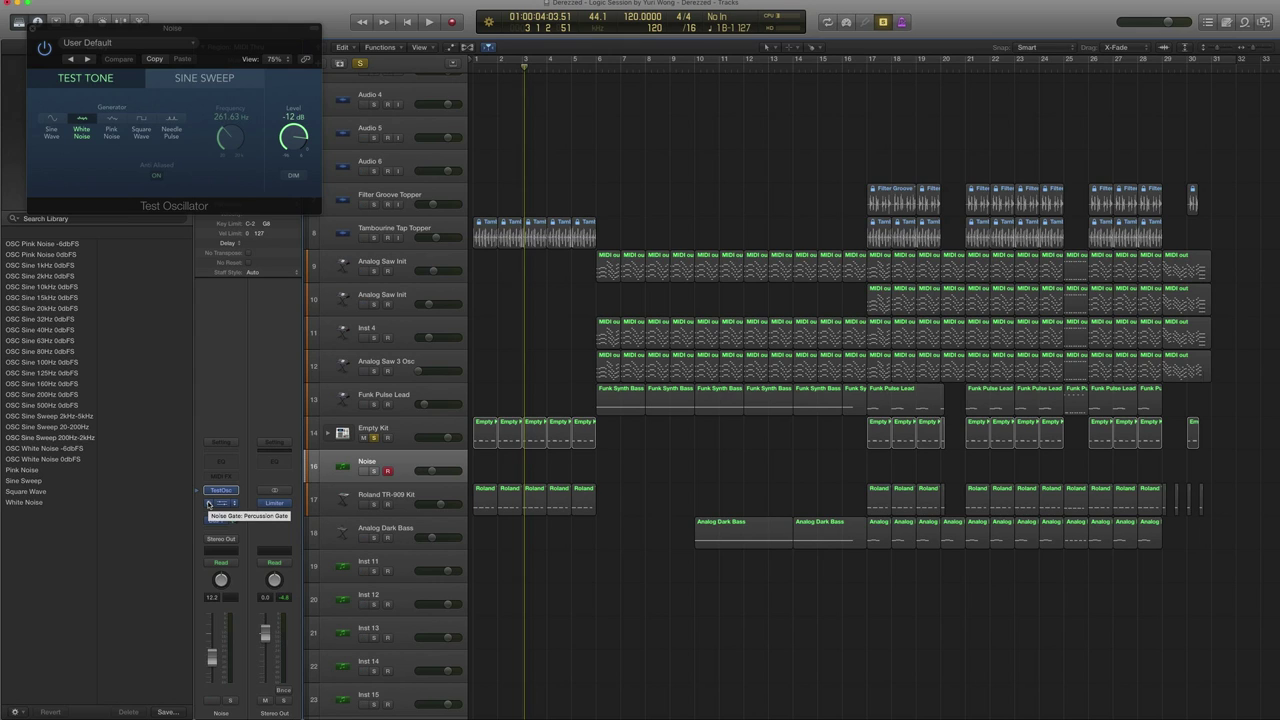
# Take Empty Kit briefly out of solo to hear the raw noise, then open the Noise Gate and review its side-chain source
pyautogui.click(374, 438)
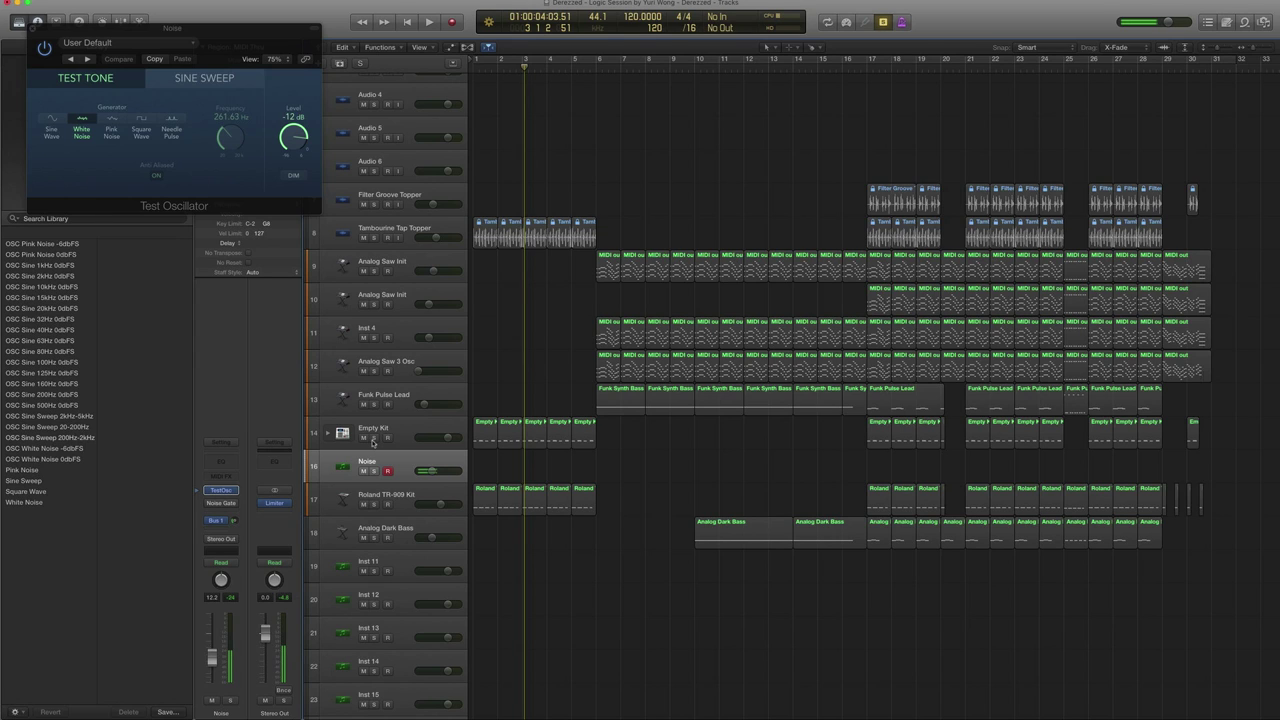
pyautogui.click(374, 438)
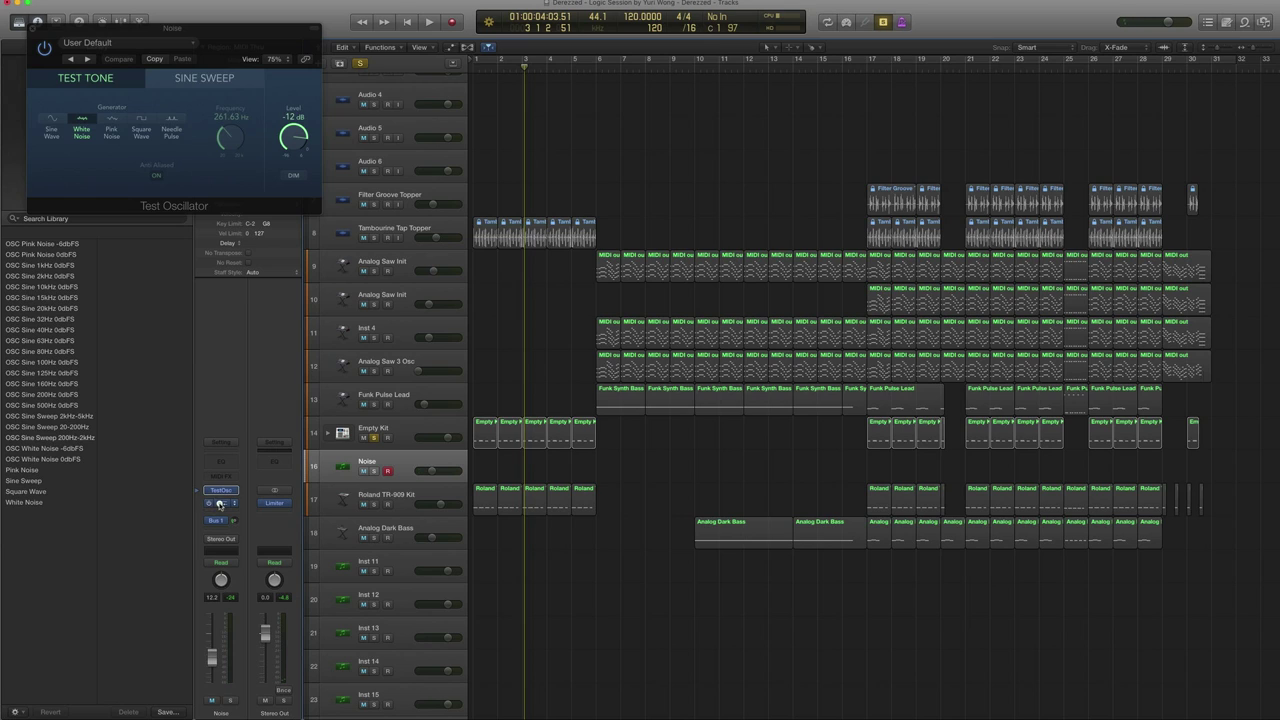
pyautogui.click(220, 503)
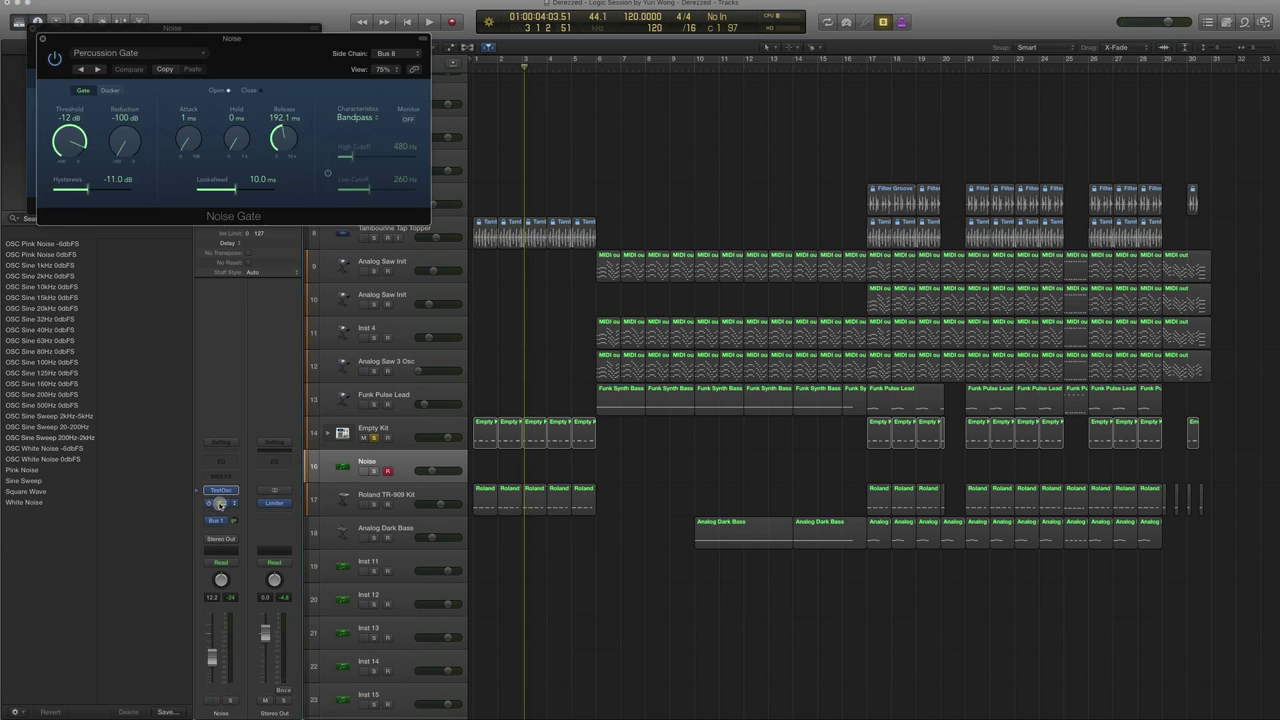
pyautogui.click(400, 54)
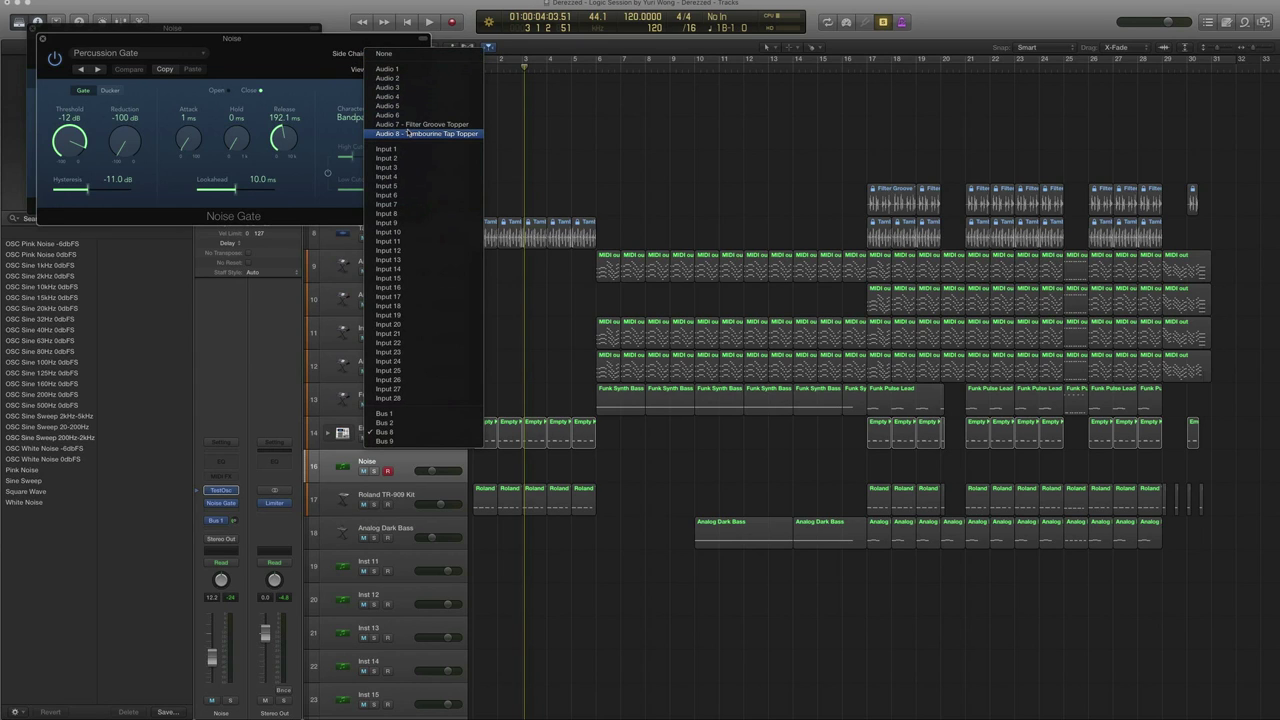
pyautogui.click(386, 54)
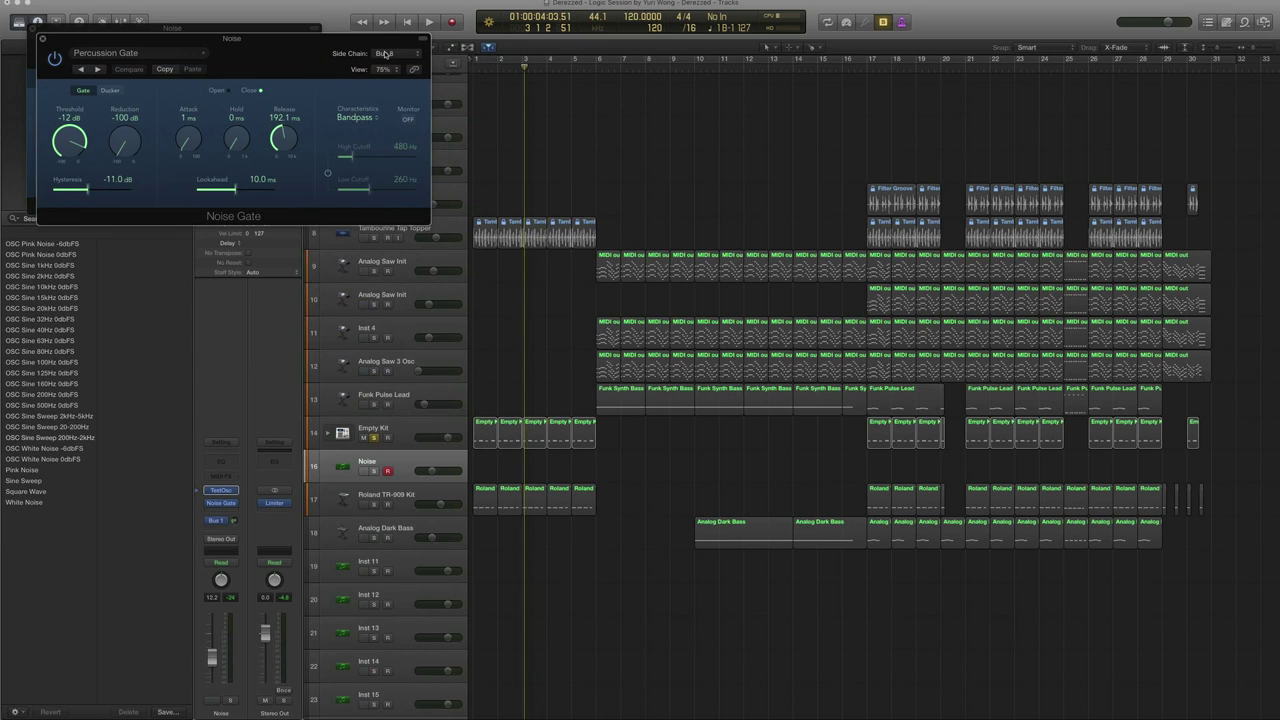
pyautogui.click(385, 53)
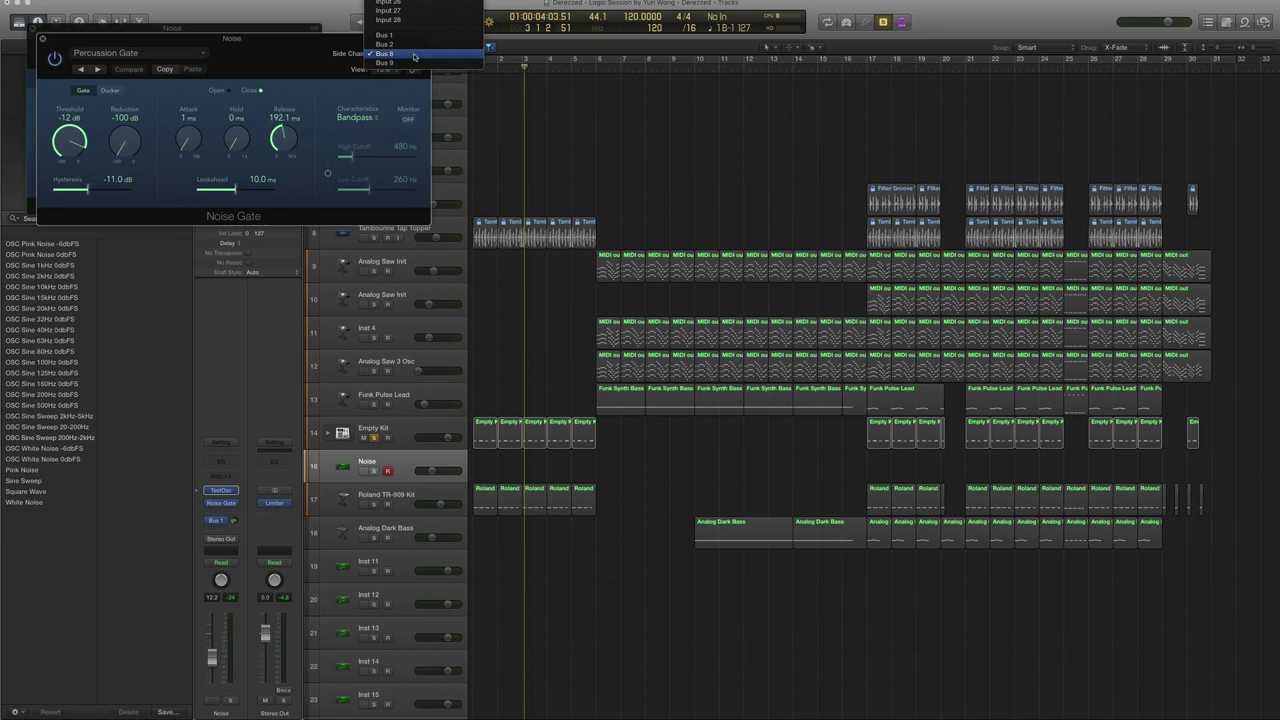
pyautogui.click(410, 57)
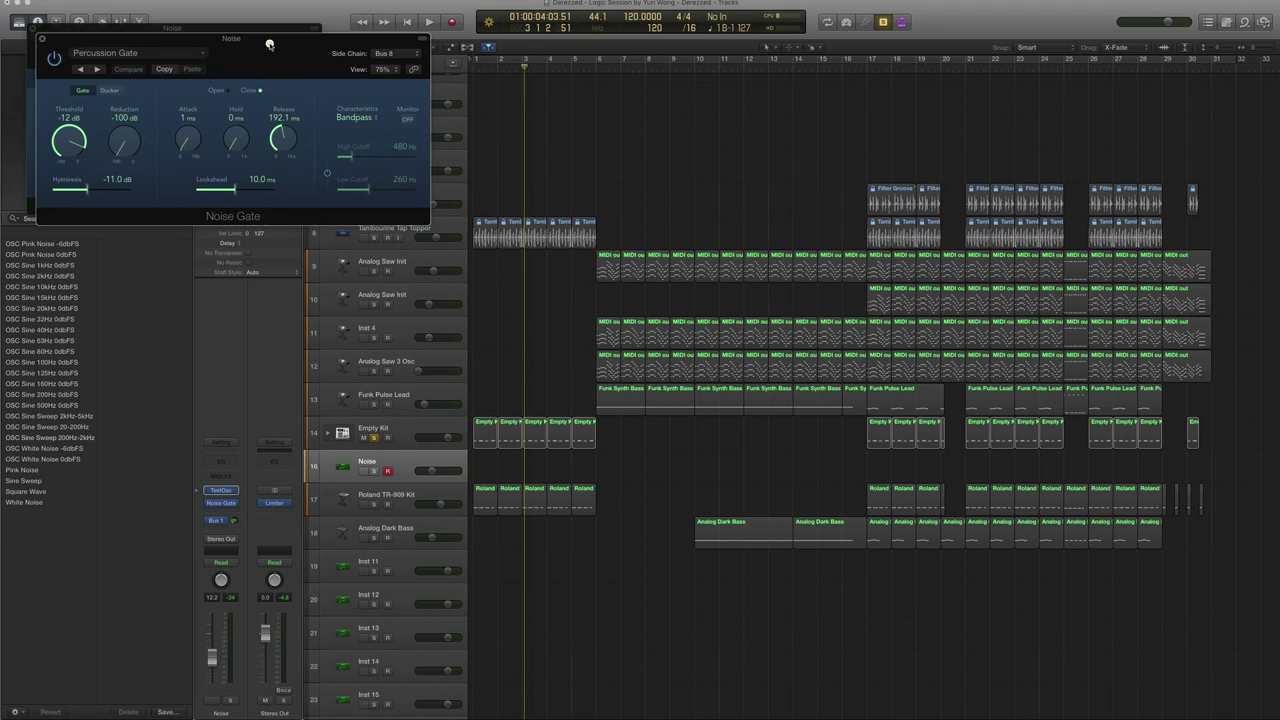
# Select the Empty Kit track and review the bus choices for its output routing, leaving the assignment as it is
pyautogui.click(395, 428)
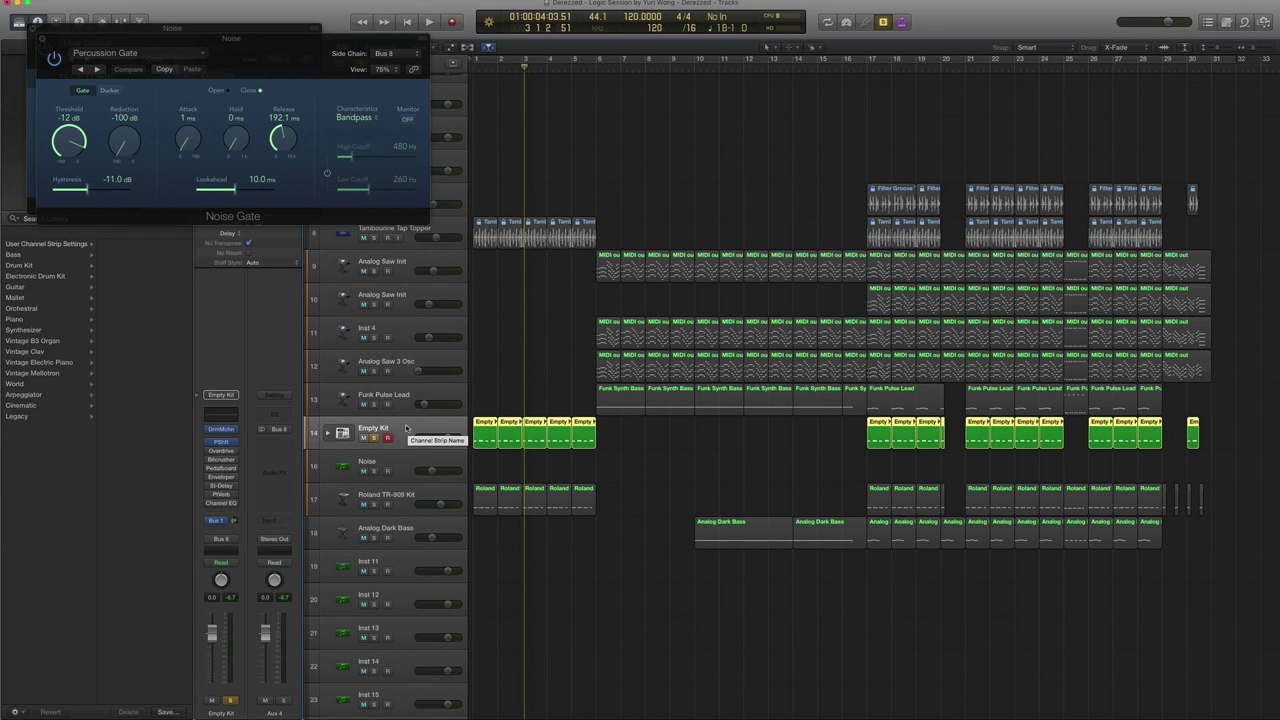
pyautogui.click(231, 540)
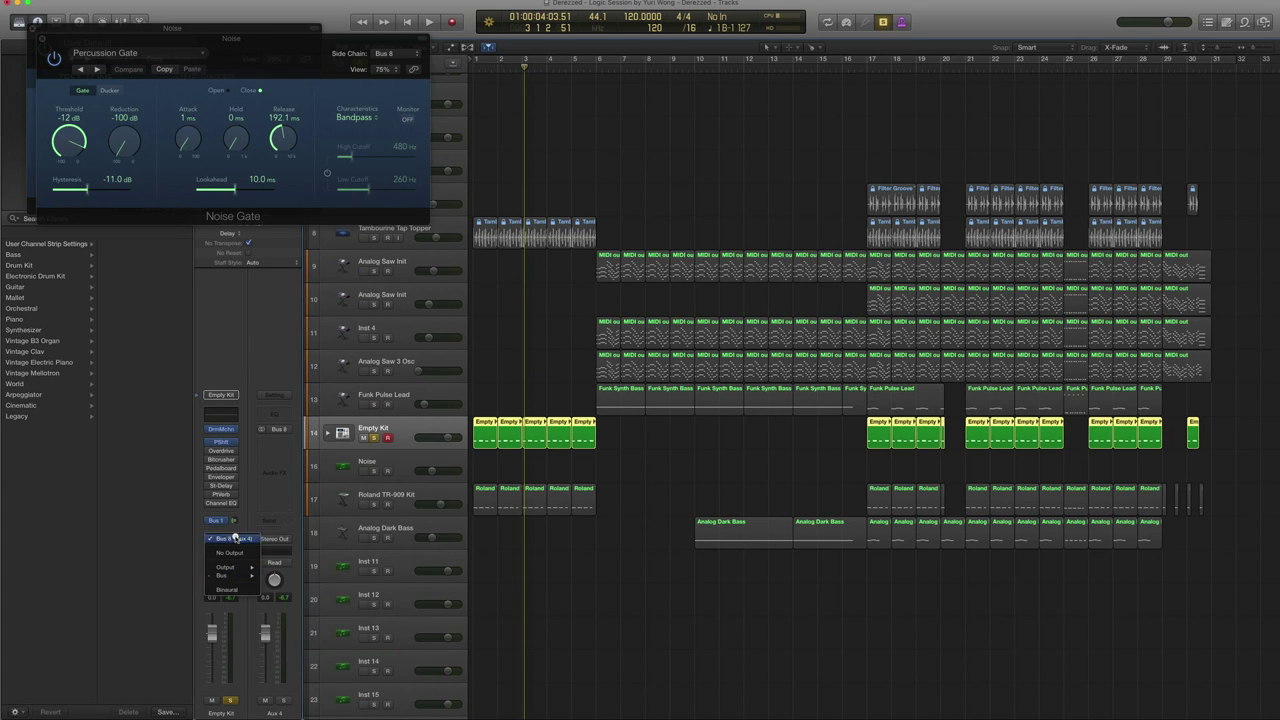
pyautogui.click(241, 504)
pyautogui.click(237, 541)
pyautogui.moveTo(240, 568)
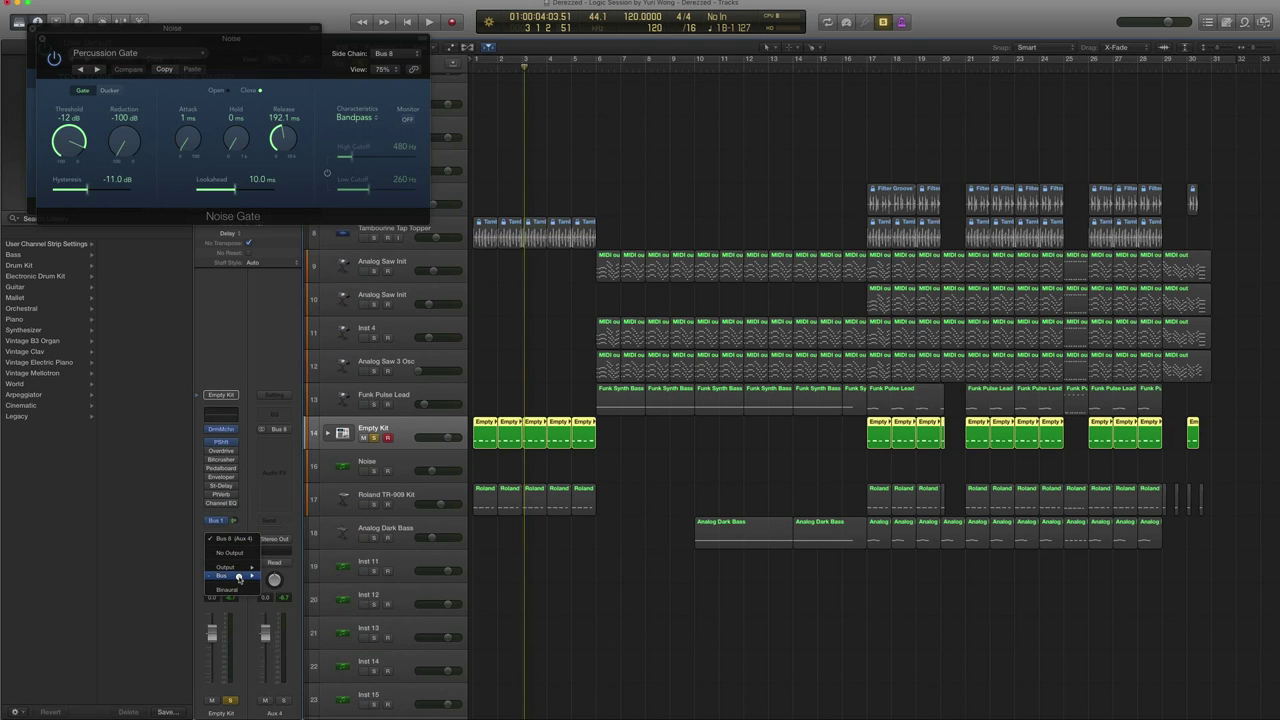
pyautogui.click(252, 433)
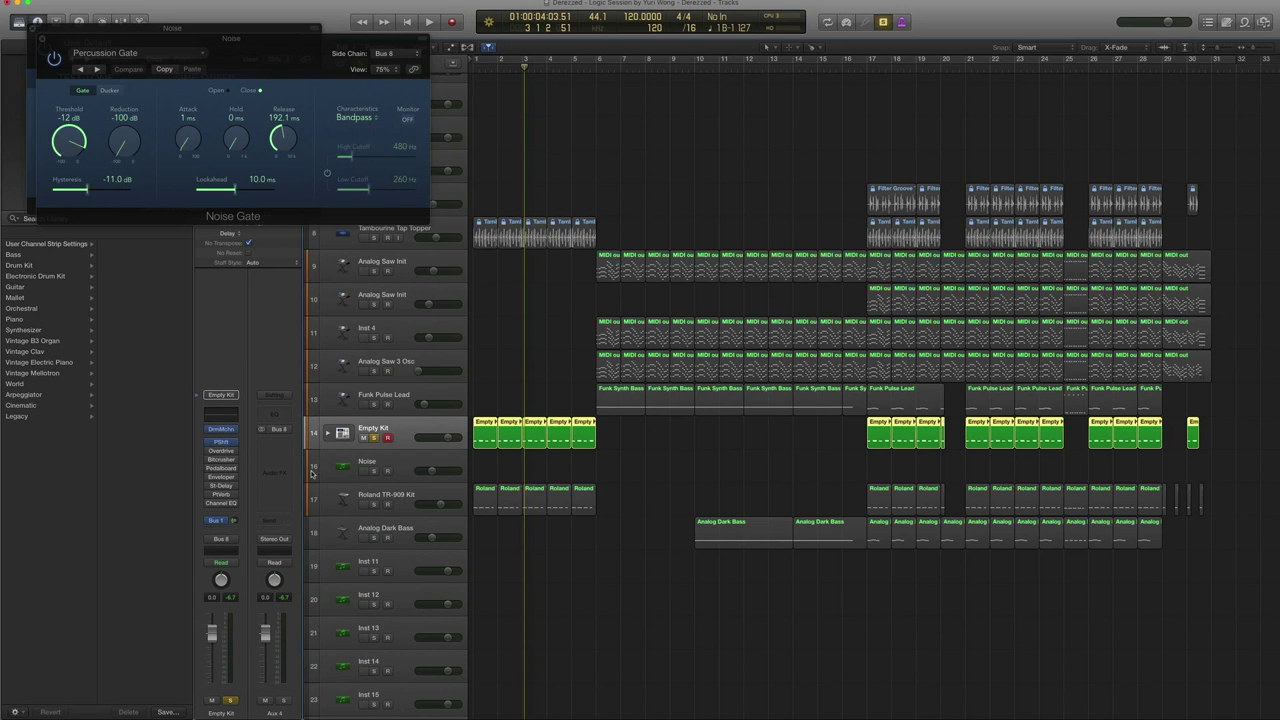
# Listen to a short passage of the soloed Empty Kit track from the beginning of the arrangement
pyautogui.press(',')
pyautogui.press(',')
pyautogui.press(',')
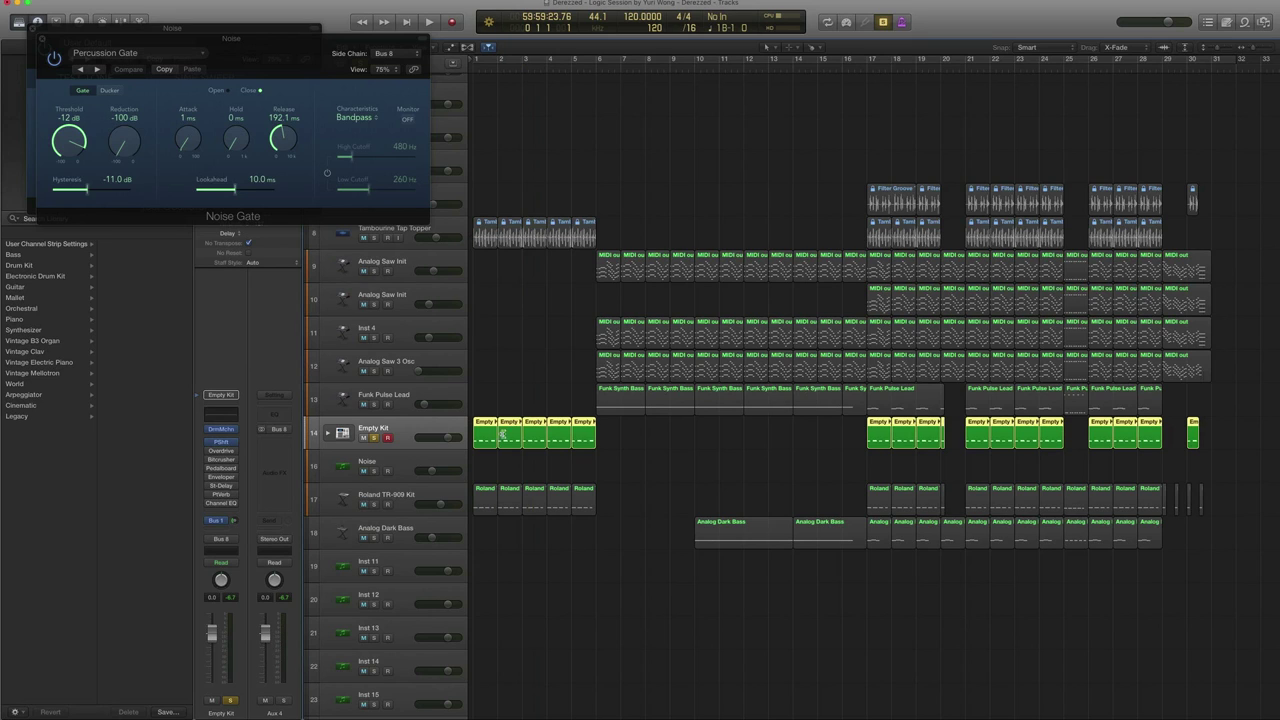
pyautogui.press('space')
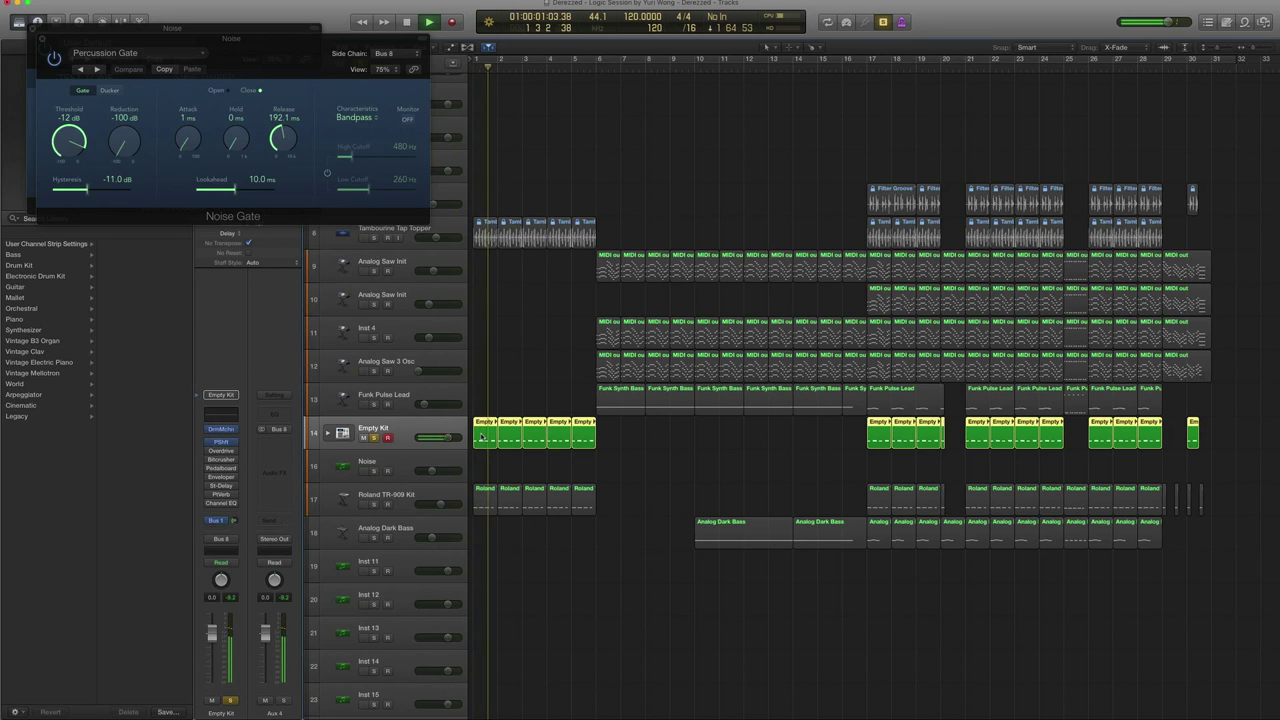
pyautogui.press('space')
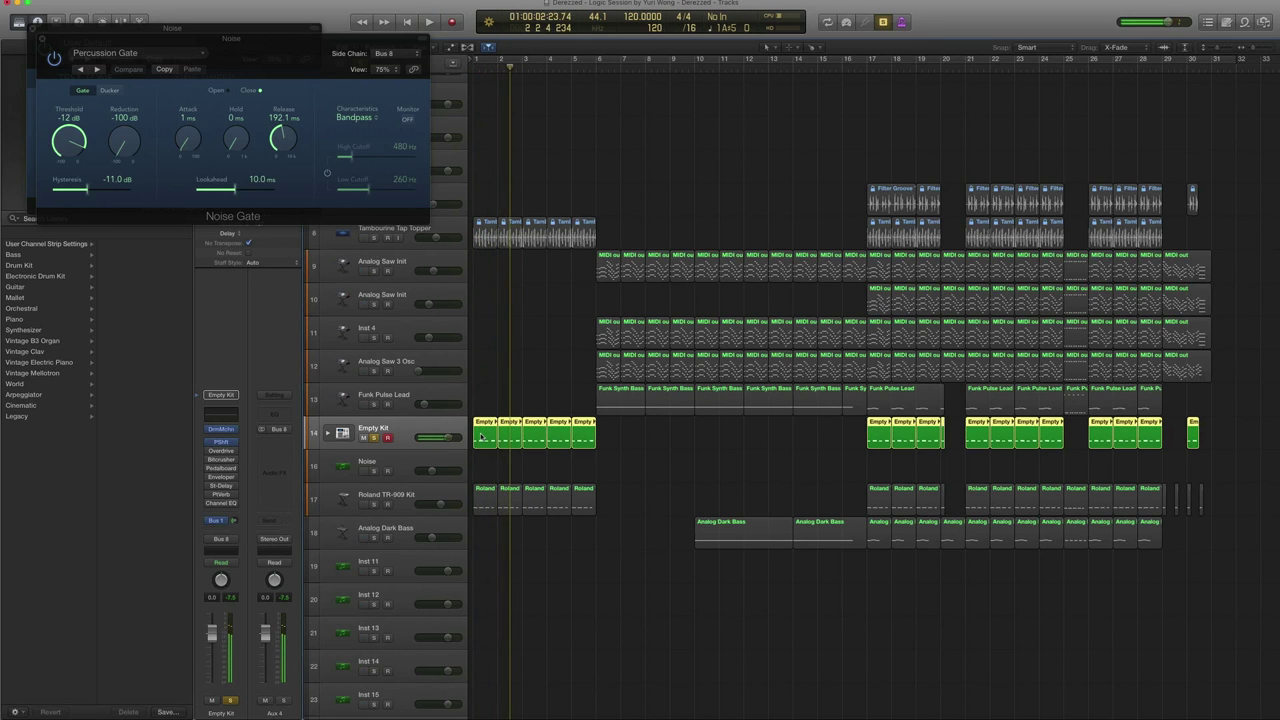
# Select the Noise track, close the Test Oscillator window, and look up Percussion Gate among the Noise Gate presets
pyautogui.click(392, 457)
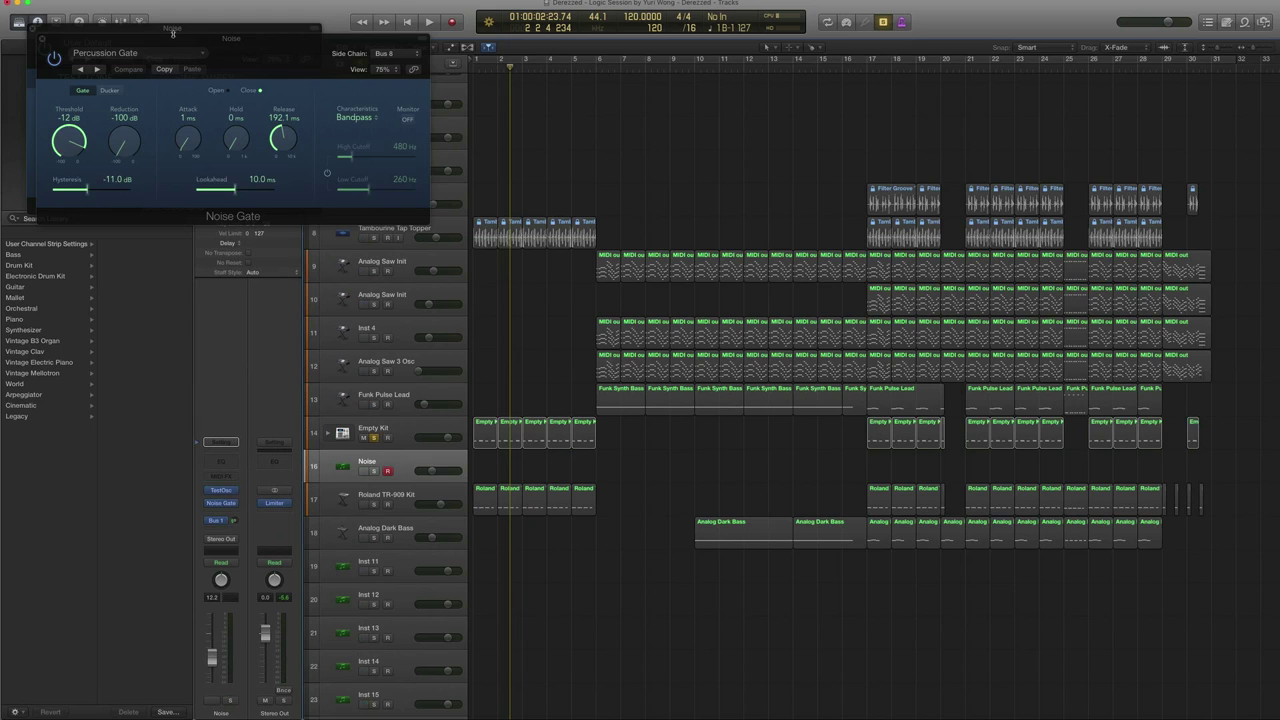
pyautogui.moveTo(173, 40); pyautogui.dragTo(170, 56)
pyautogui.click(33, 29)
pyautogui.click(33, 29)
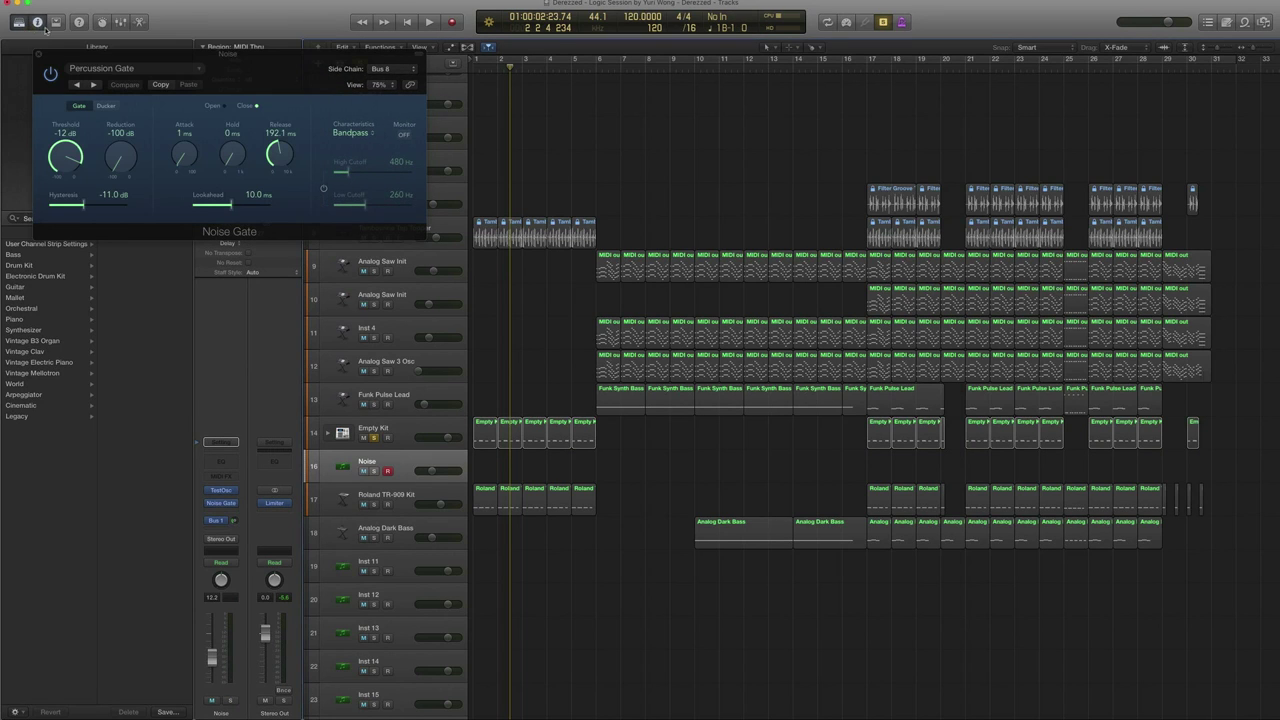
pyautogui.click(197, 69)
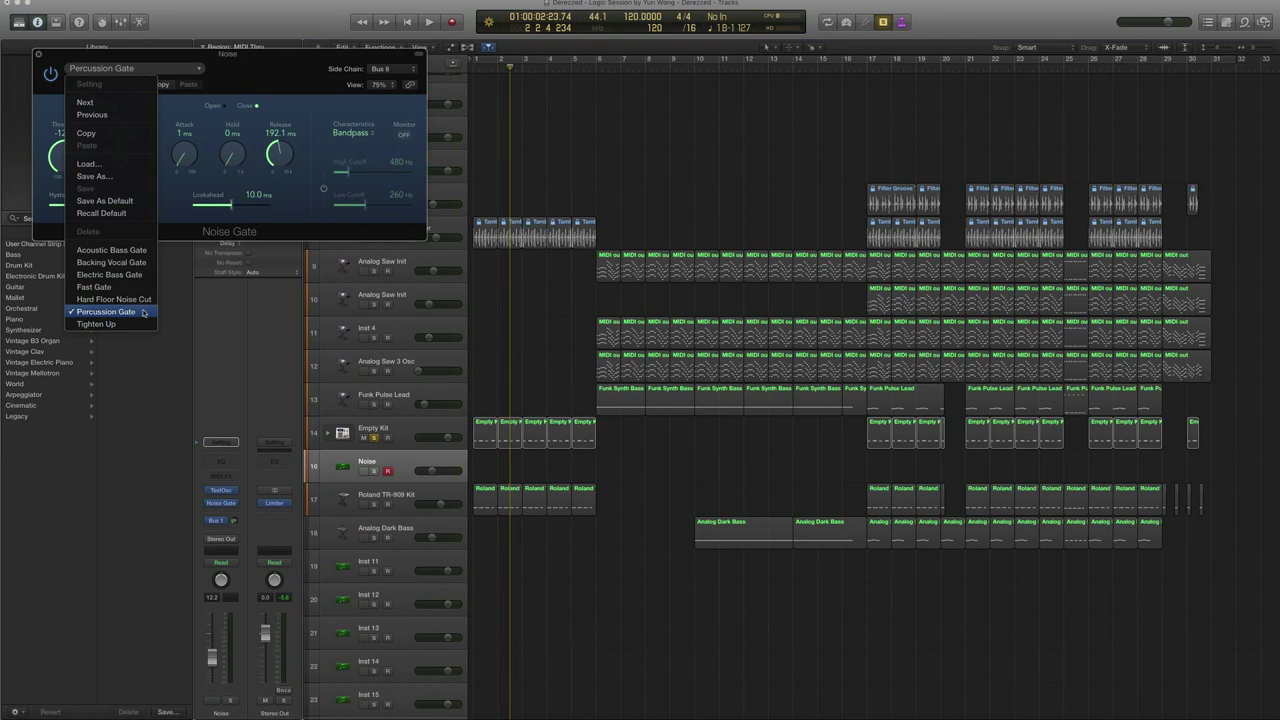
pyautogui.click(271, 62)
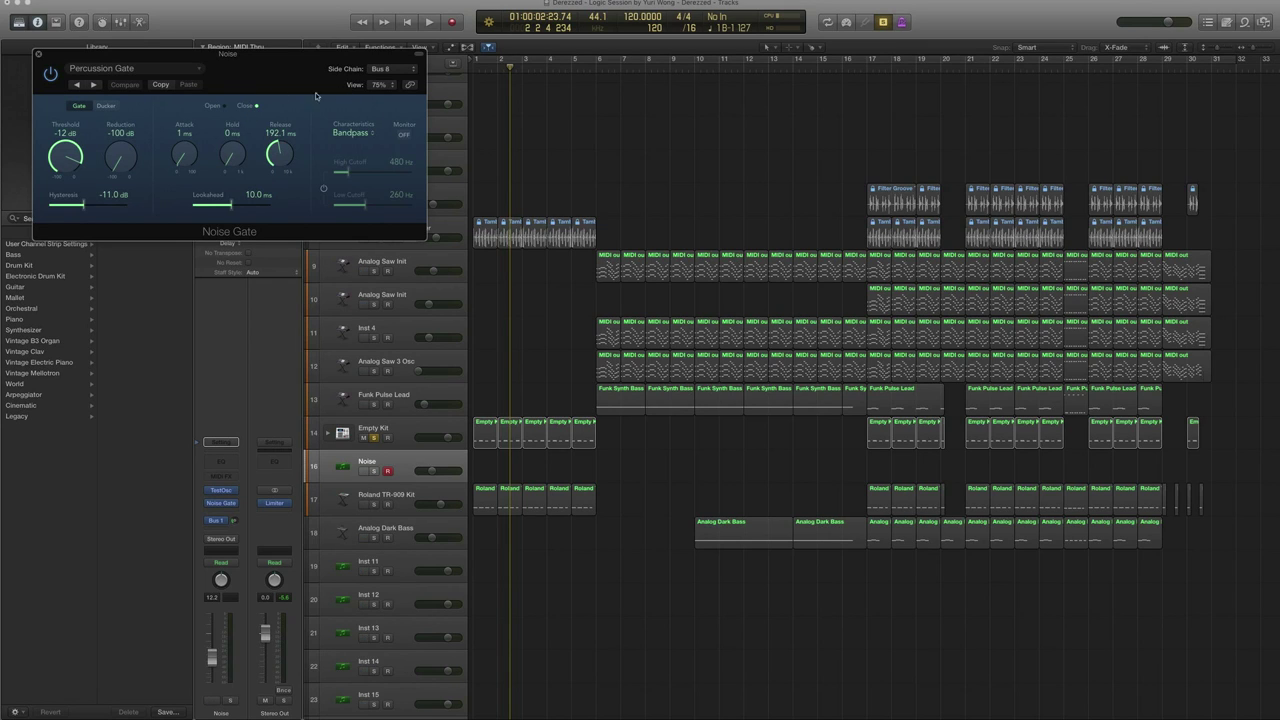
# Solo the Noise track together with Empty Kit and listen to both from bar 1
pyautogui.press(',')
pyautogui.press(',')
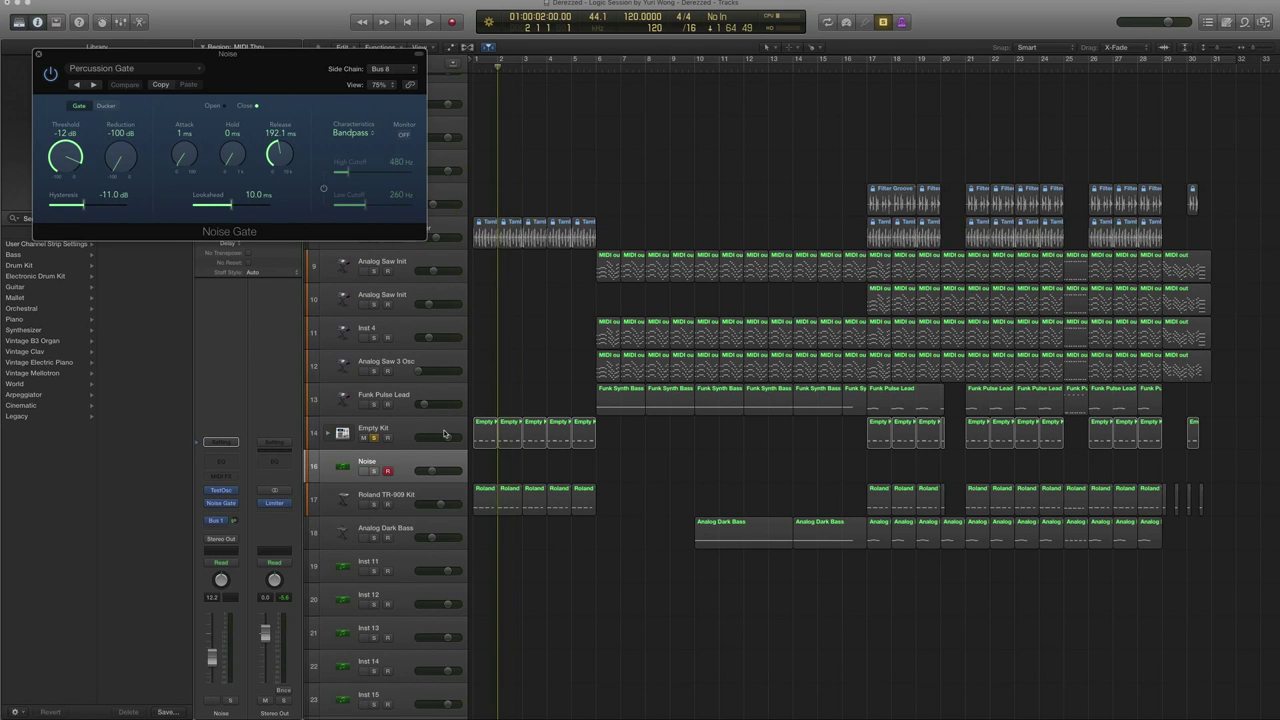
pyautogui.click(425, 428)
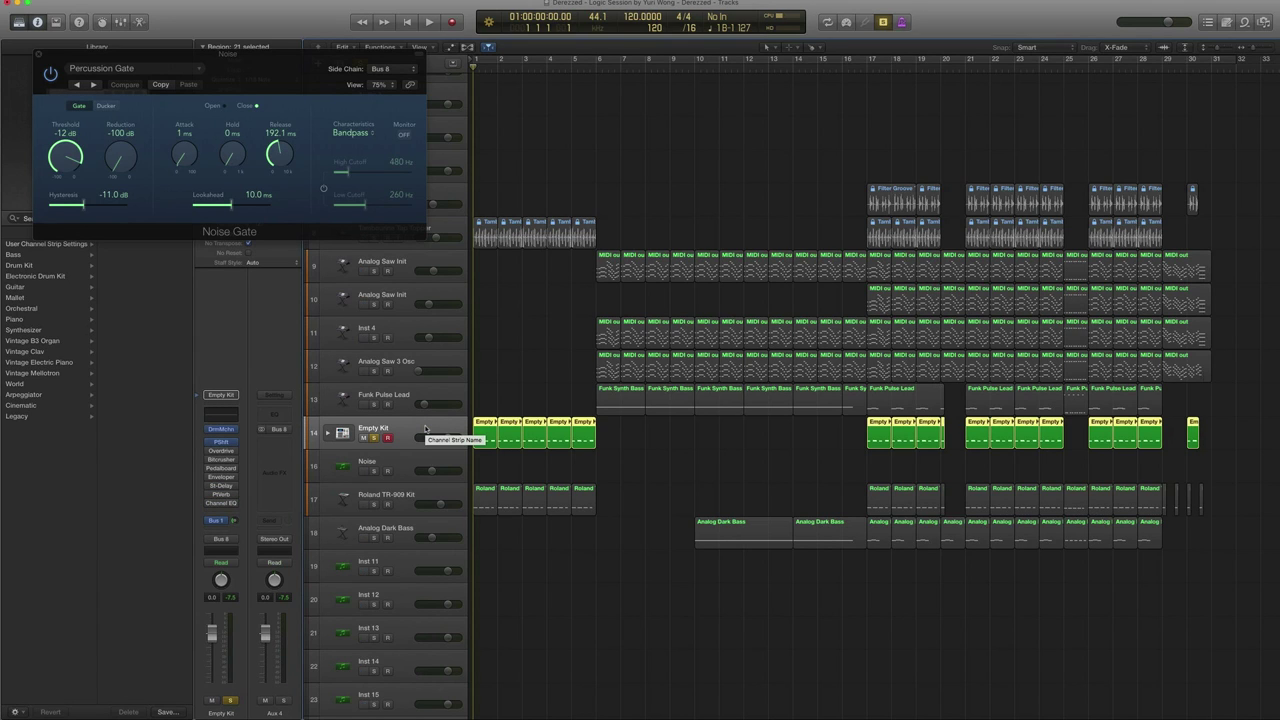
pyautogui.click(374, 471)
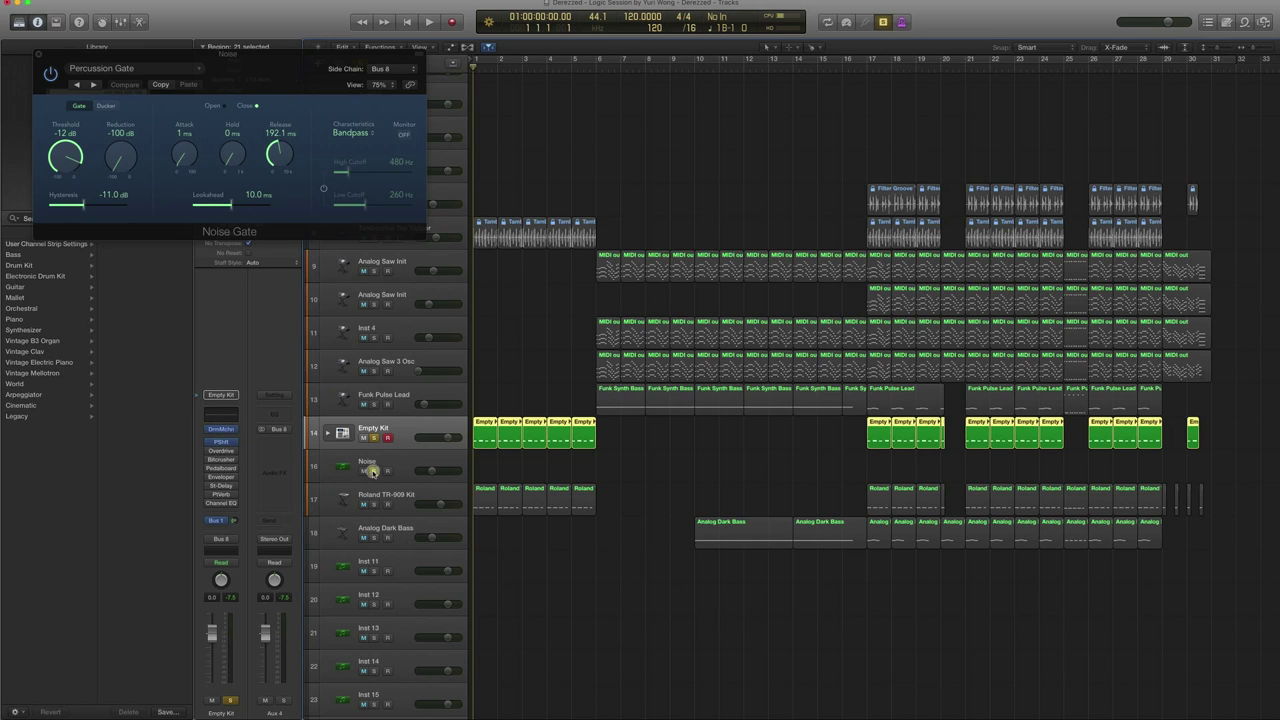
pyautogui.press('space')
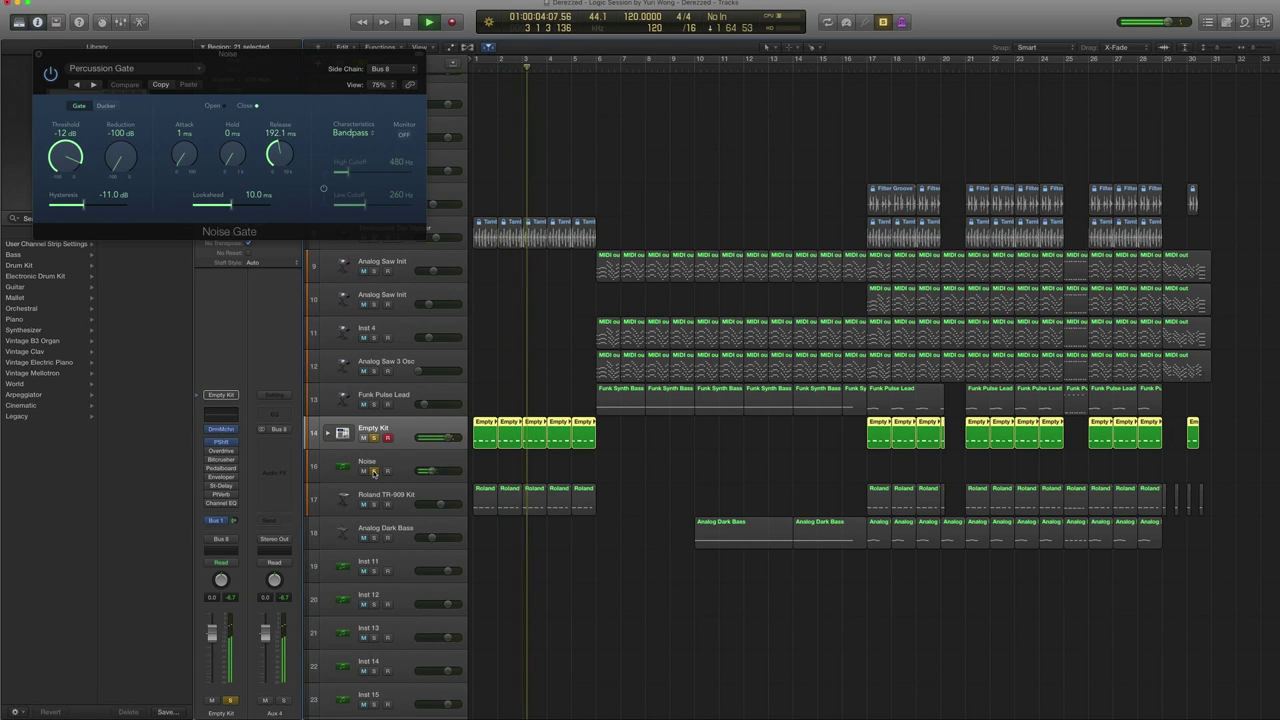
pyautogui.press('space')
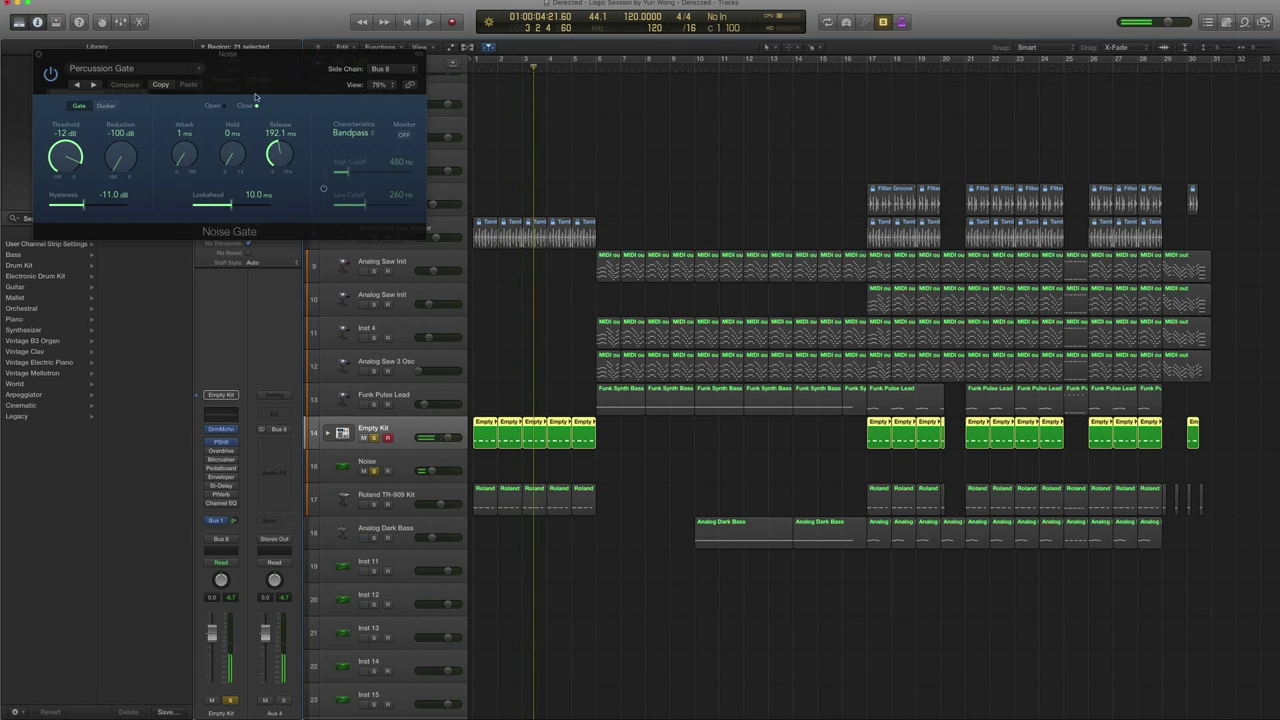
# Rewind to the start and replay the soloed Empty Kit and Noise tracks, watching the Noise Gate open and close
pyautogui.press(',')
pyautogui.press(',')
pyautogui.press(',')
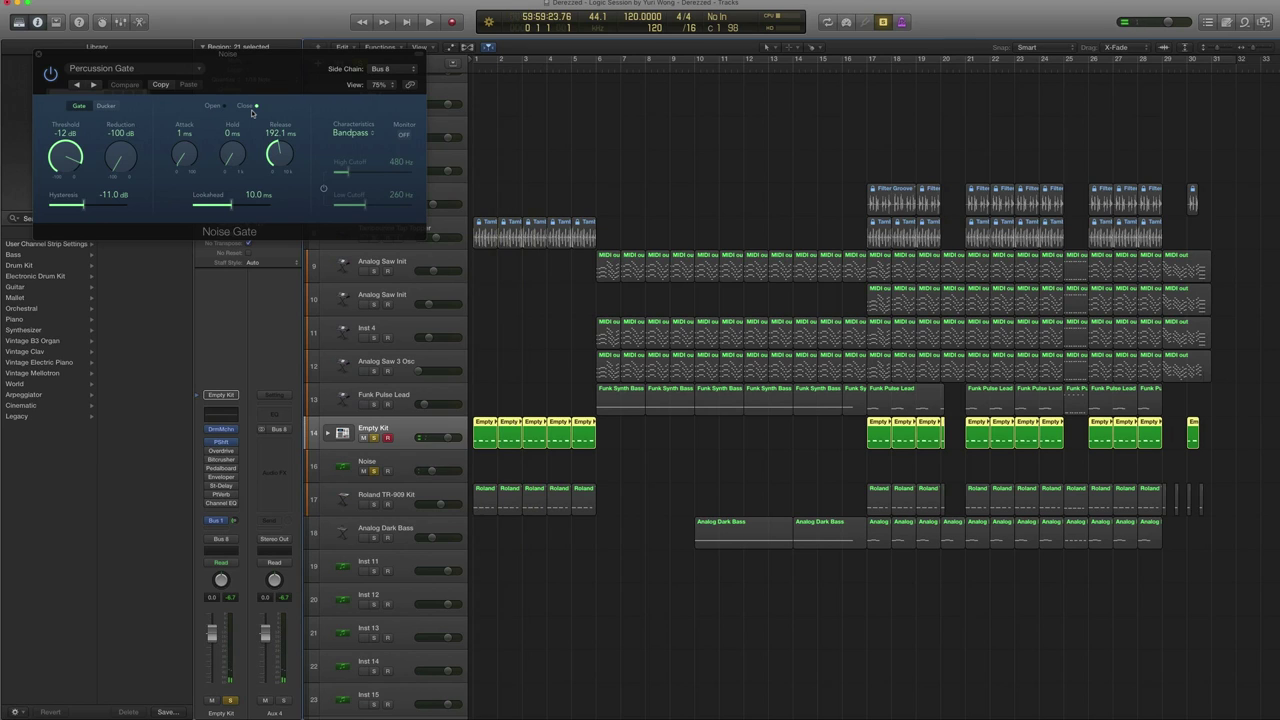
pyautogui.press('space')
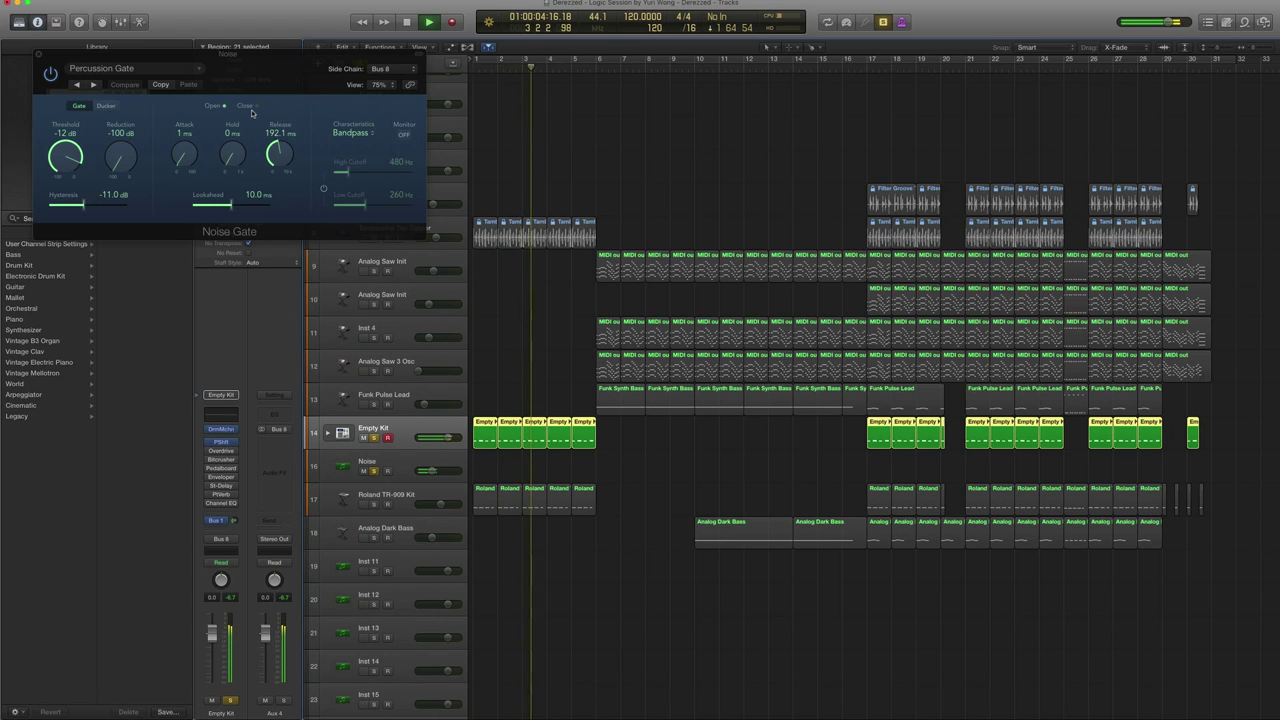
pyautogui.press('space')
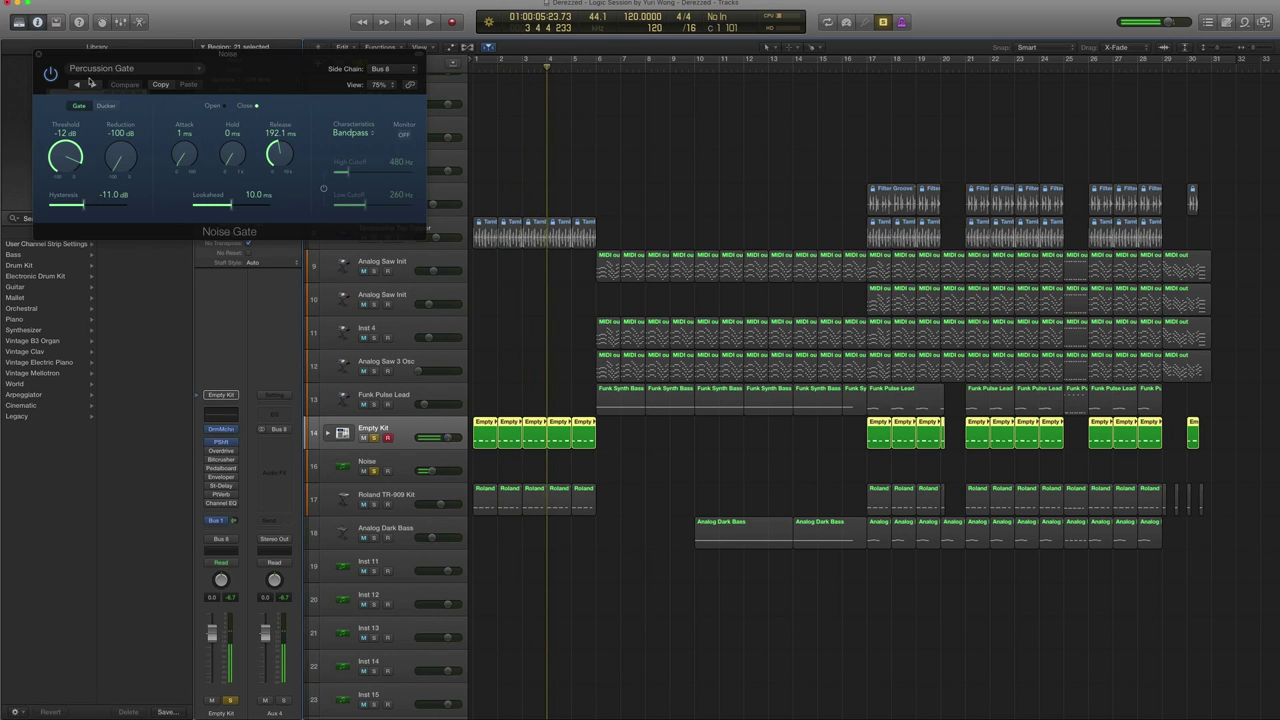
# Close the Noise Gate window and, with soloing off and the Noise track muted, listen to the arrangement from bar 1
pyautogui.click(37, 57)
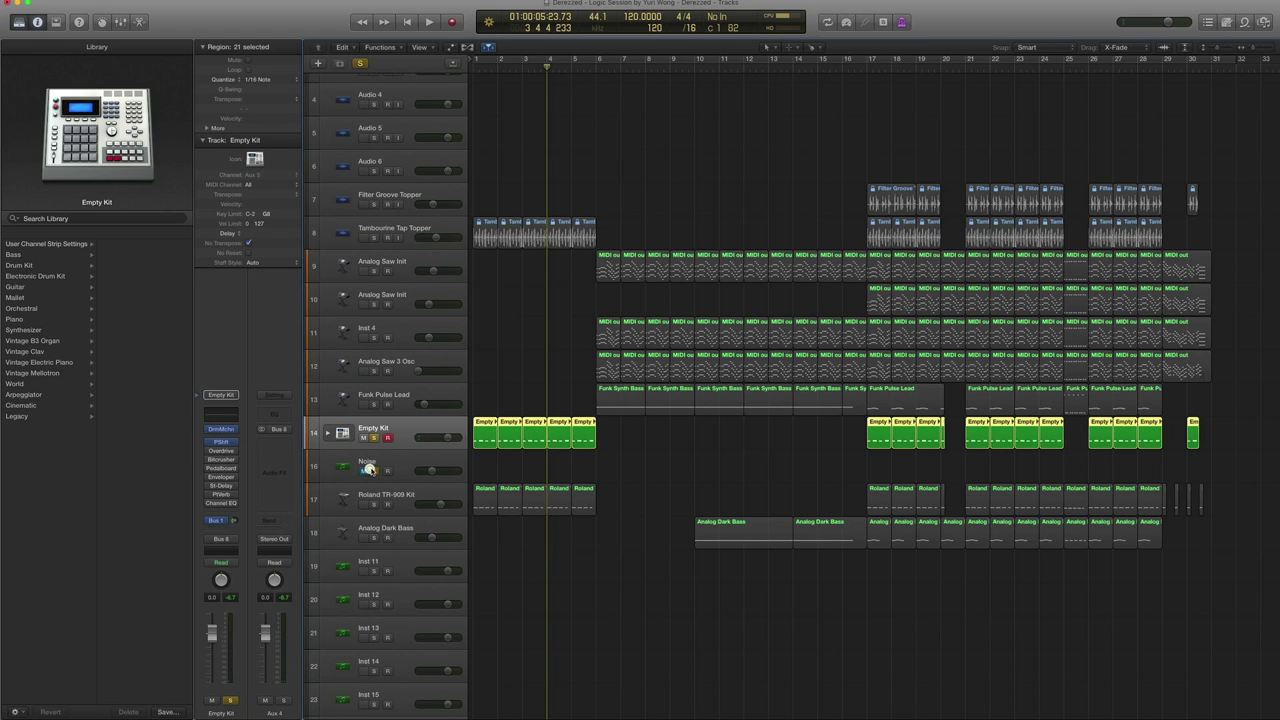
pyautogui.click(373, 437)
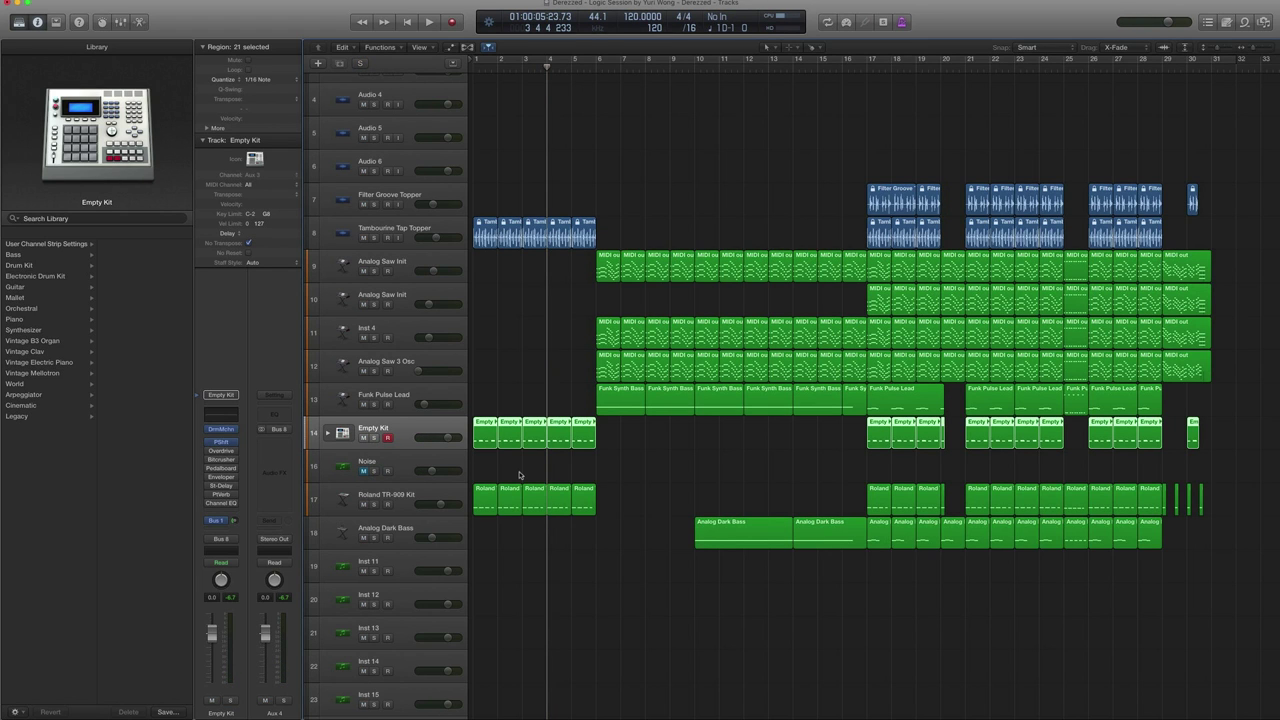
pyautogui.press(',')
pyautogui.press(',')
pyautogui.press(',')
pyautogui.press('space')
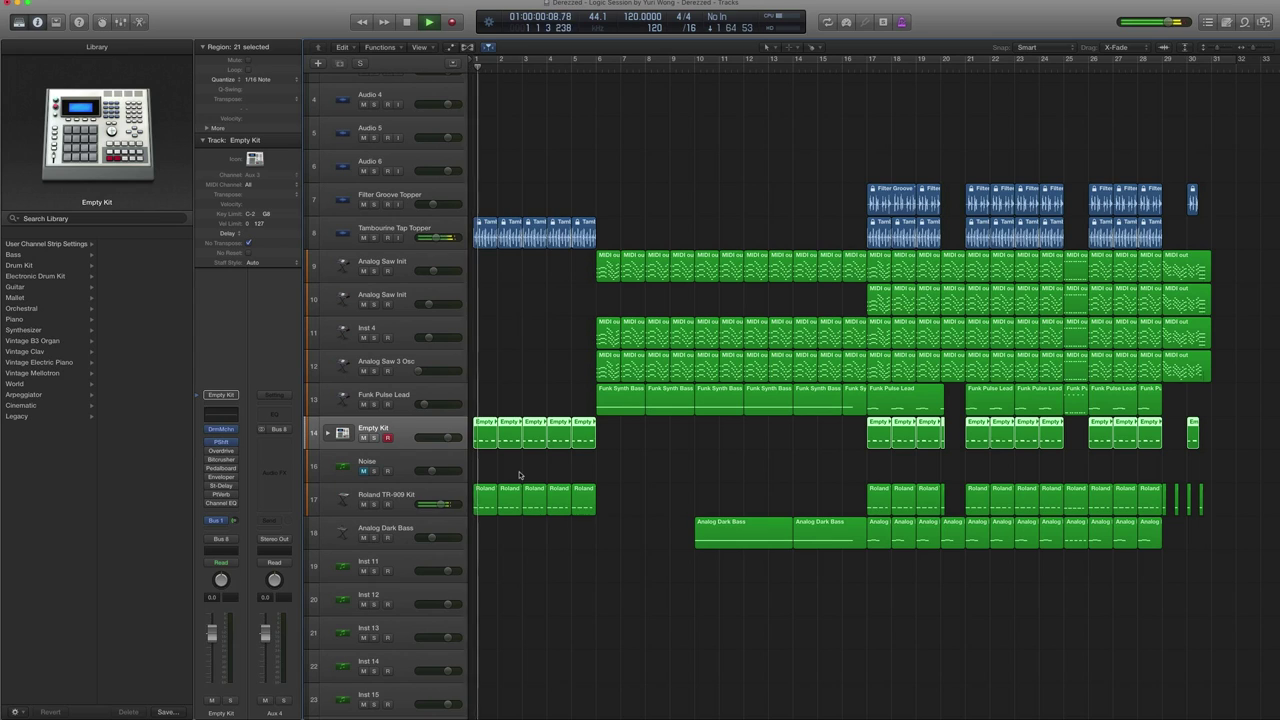
pyautogui.press('space')
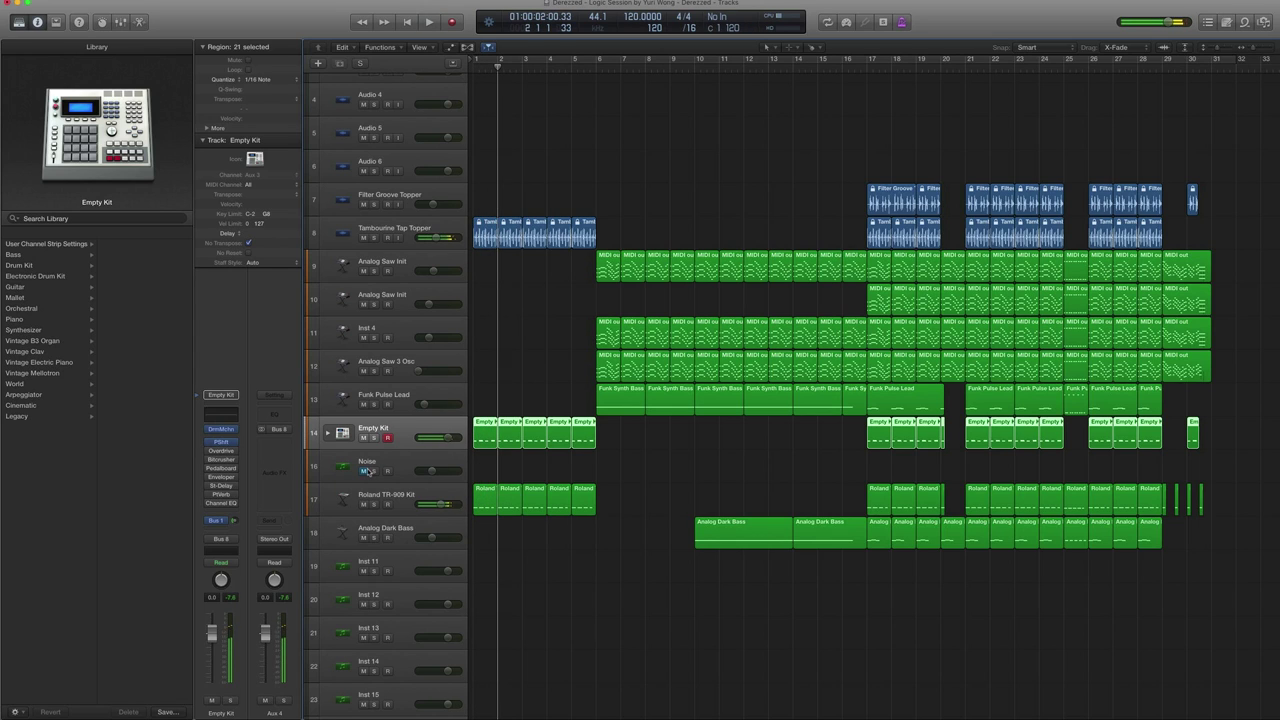
# Compare the arrangement with the Noise track muted and unmuted during playback, ending with Noise unmuted and a replay from bar 1
pyautogui.press('Return')
pyautogui.press('space')
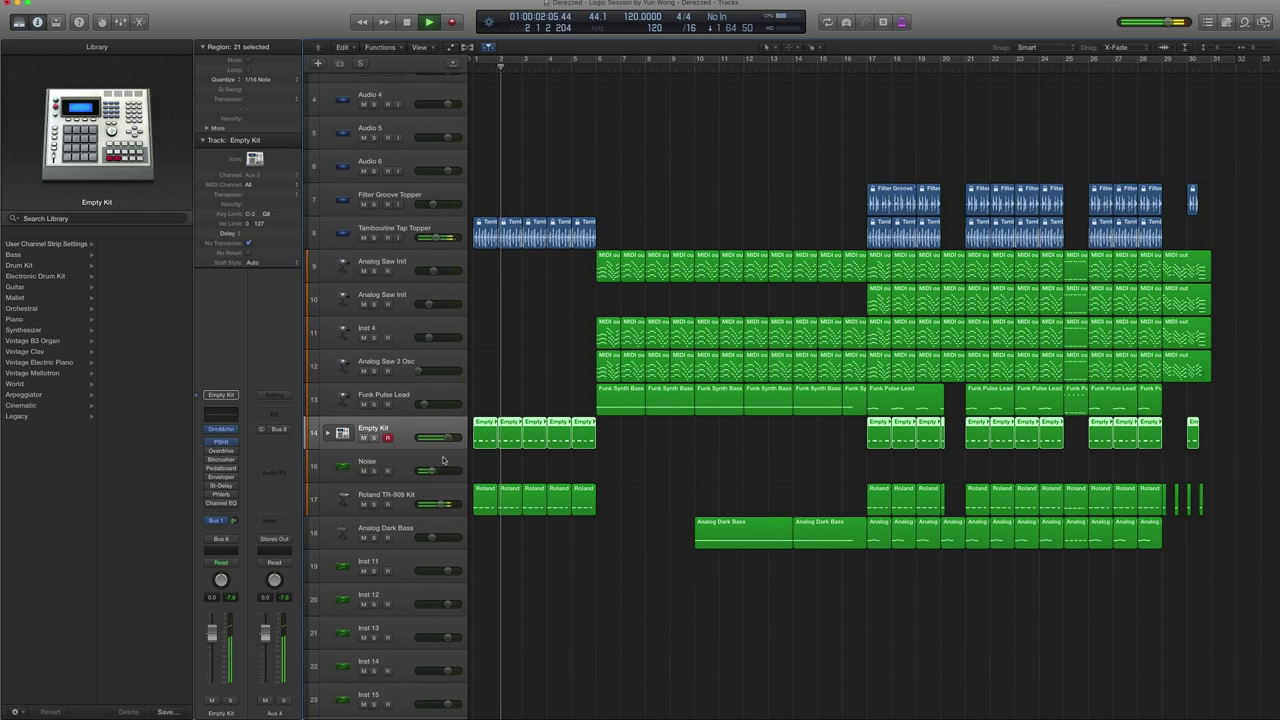
pyautogui.click(365, 471)
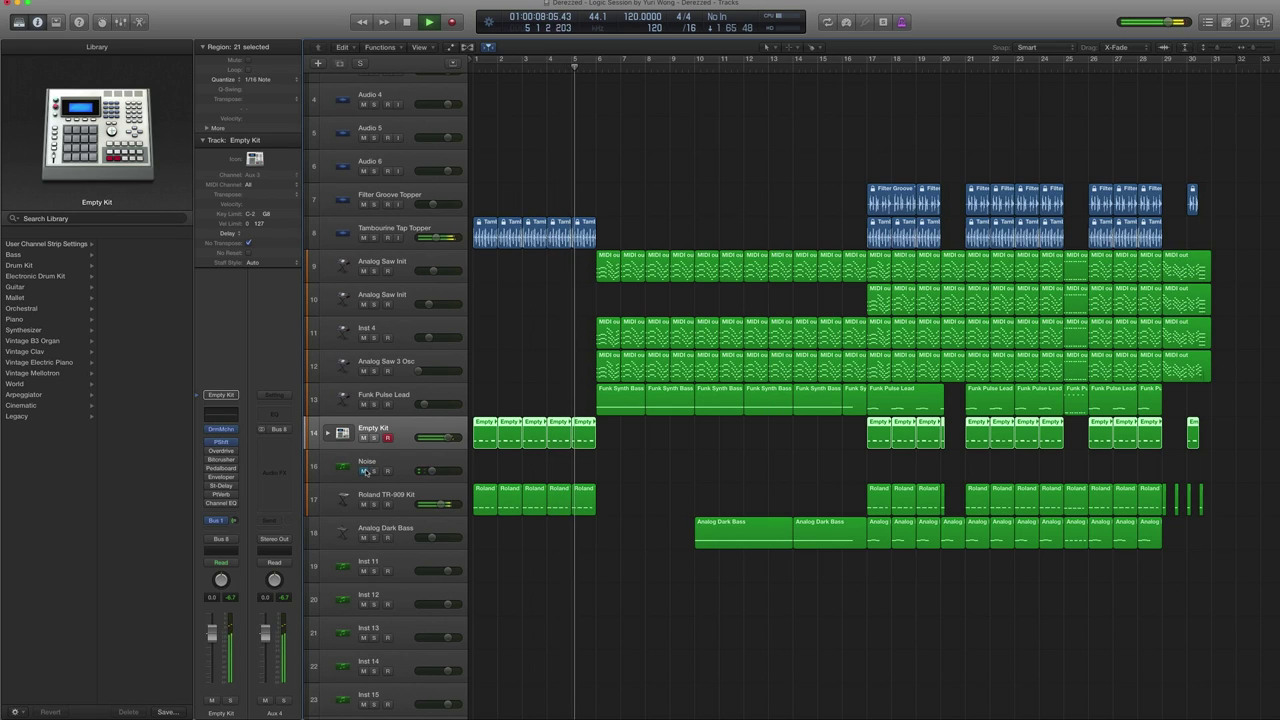
pyautogui.click(365, 471)
pyautogui.press('space')
pyautogui.press('Return')
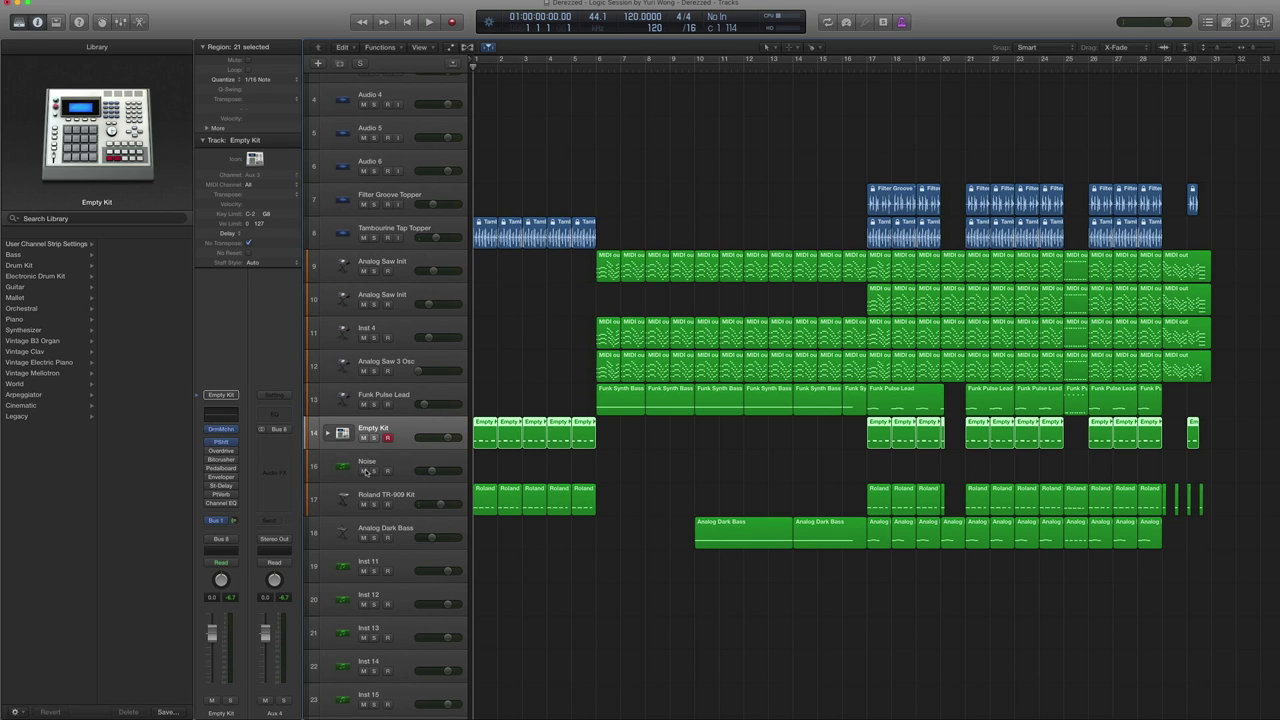
pyautogui.press('space')
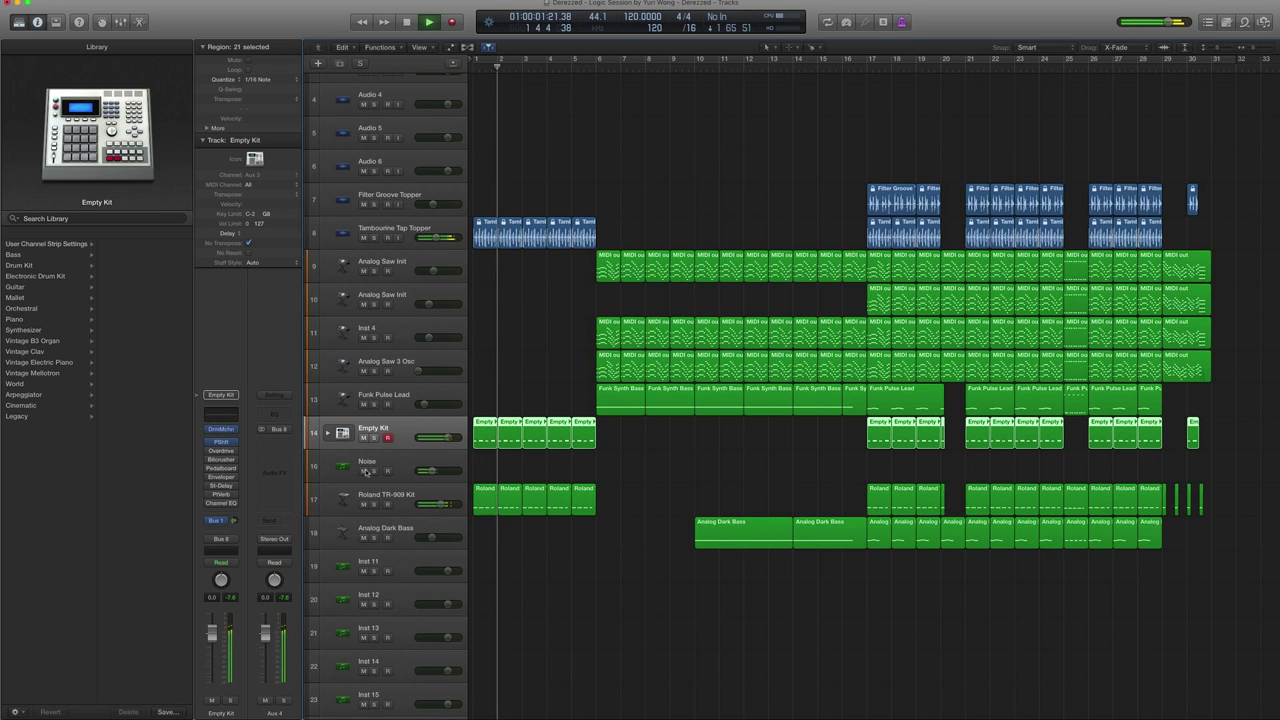
pyautogui.press('space')
# Move the playhead to bar 6, where the synth parts begin
pyautogui.press(',')
pyautogui.press('.')
pyautogui.press('.')
pyautogui.press('.')
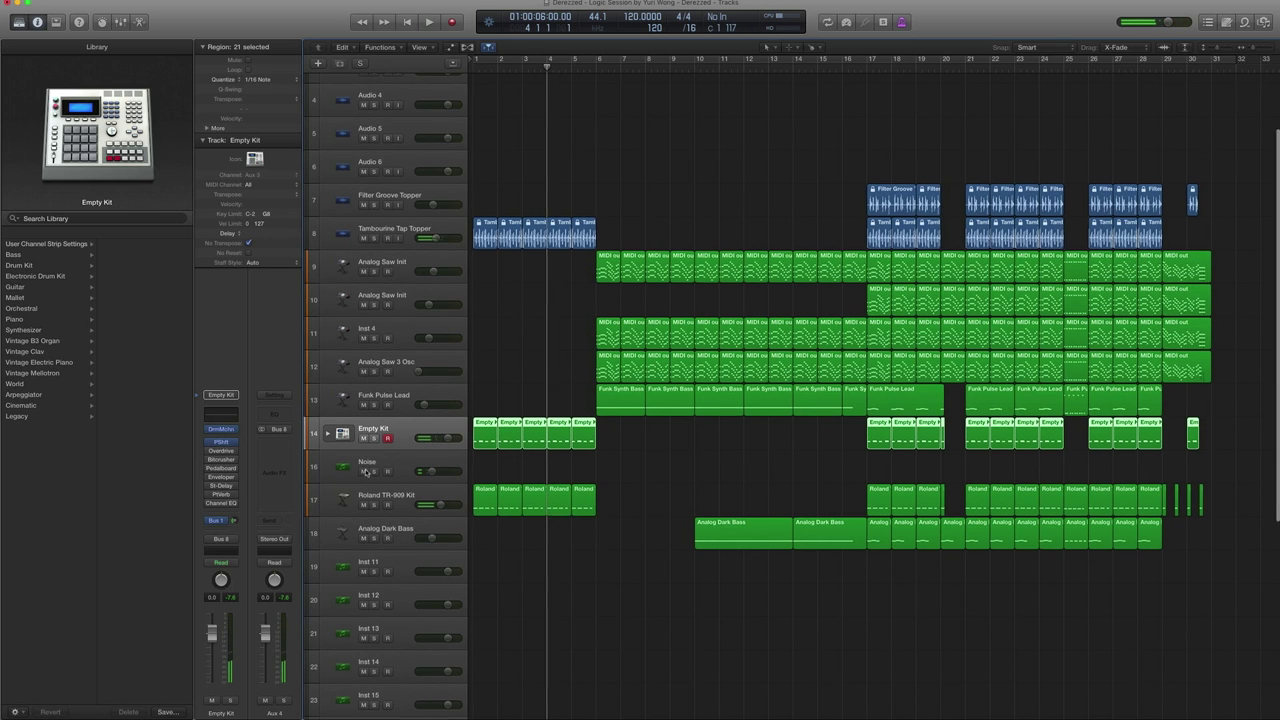
pyautogui.press('.')
pyautogui.press('.')
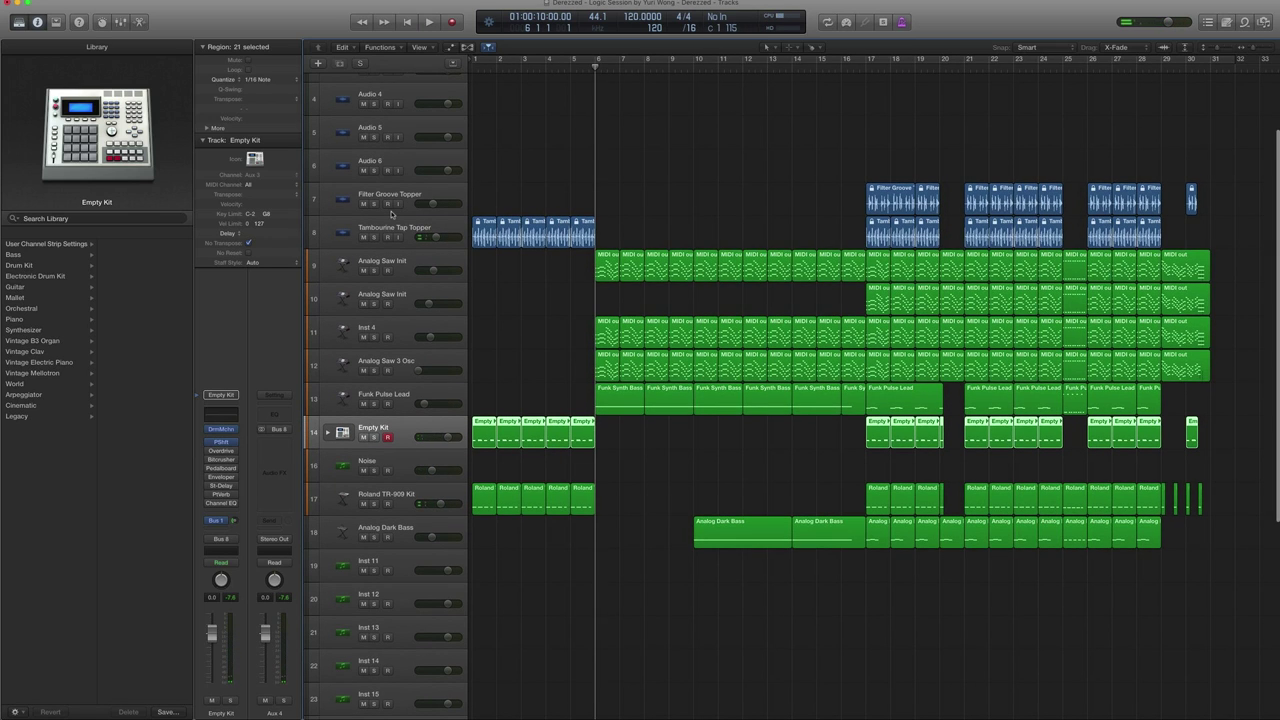
# Select the Analog Saw Init track 9 and look up Analog Saw Init among the Tutorial Settings presets of its ES2 synth
pyautogui.click(403, 254)
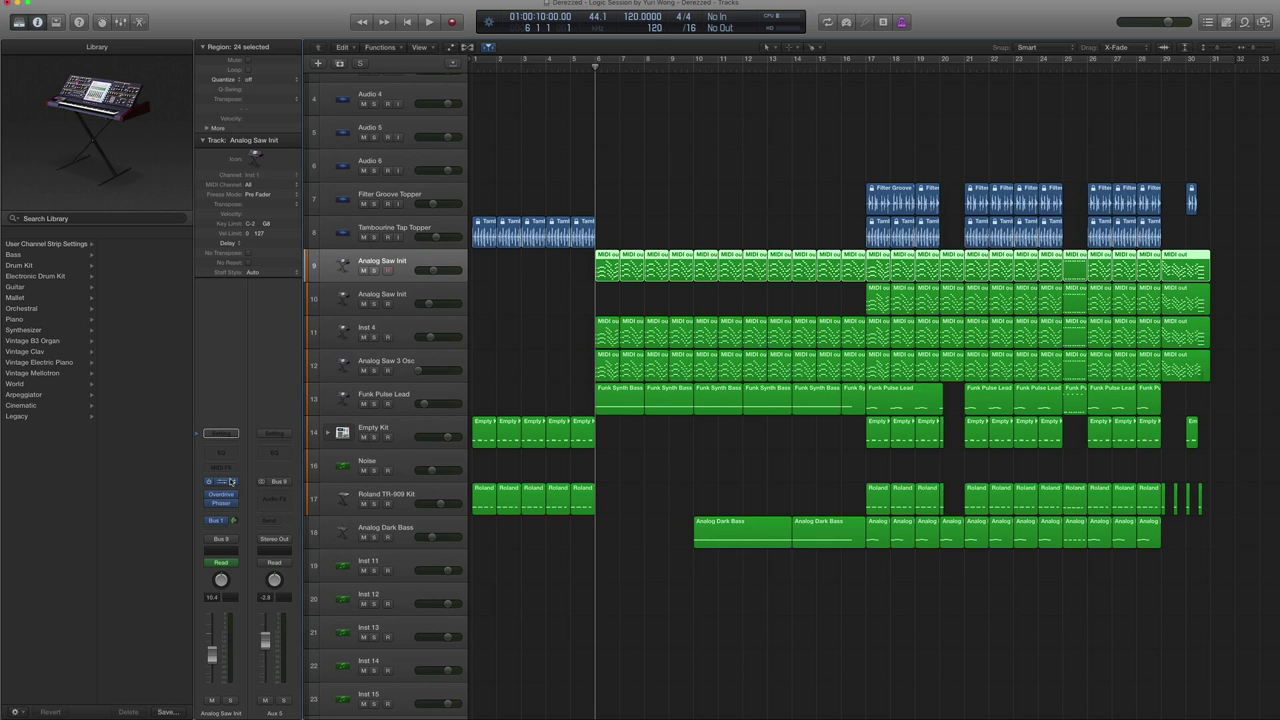
pyautogui.click(223, 481)
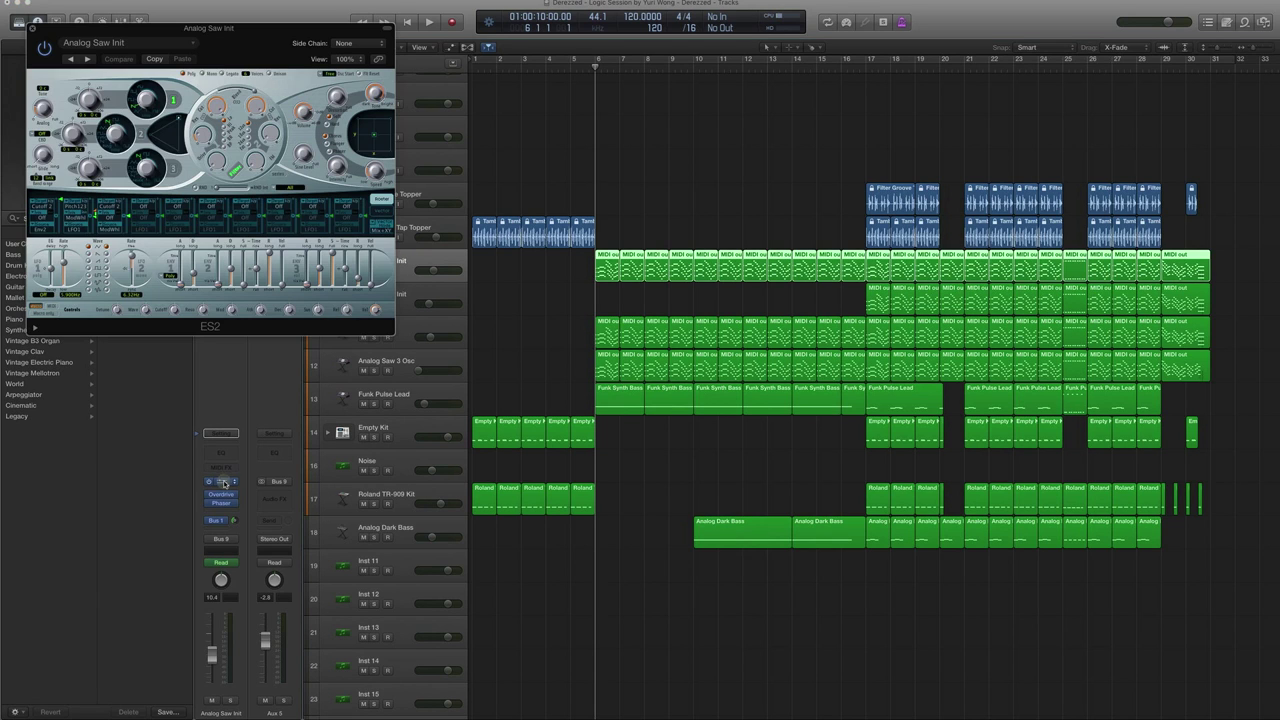
pyautogui.click(189, 42)
pyautogui.moveTo(150, 390)
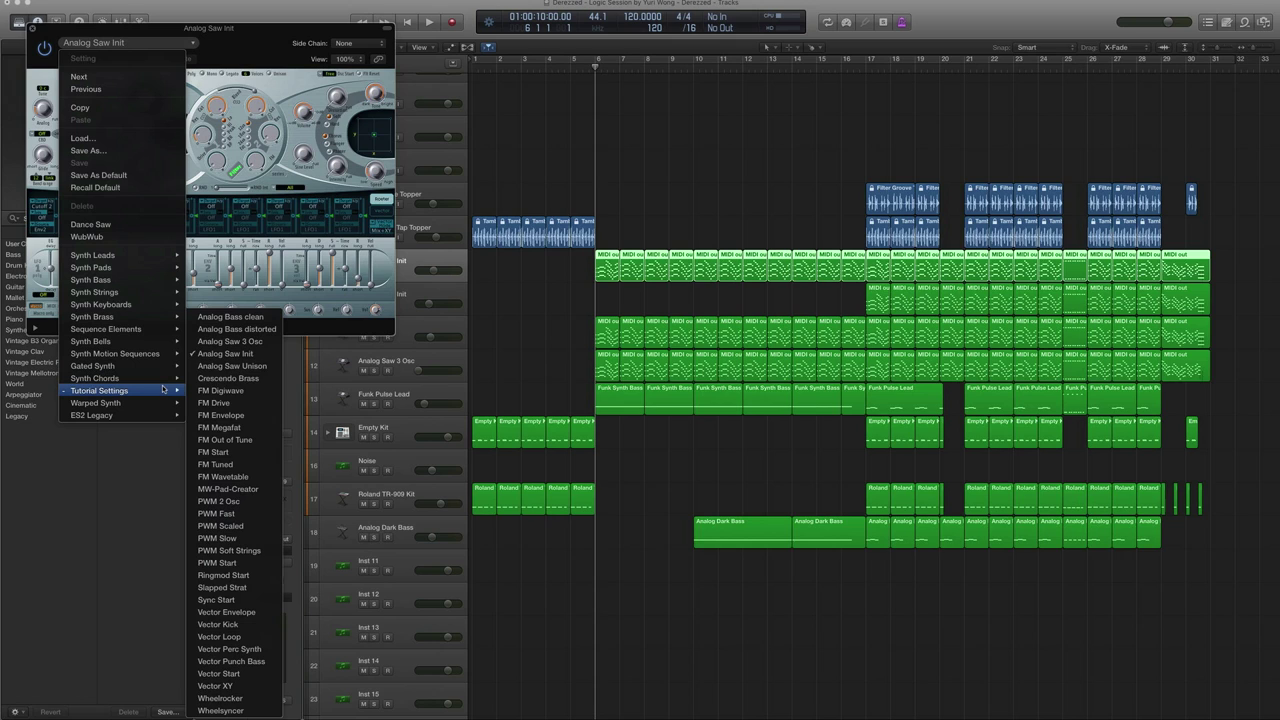
pyautogui.click(258, 356)
pyautogui.click(31, 29)
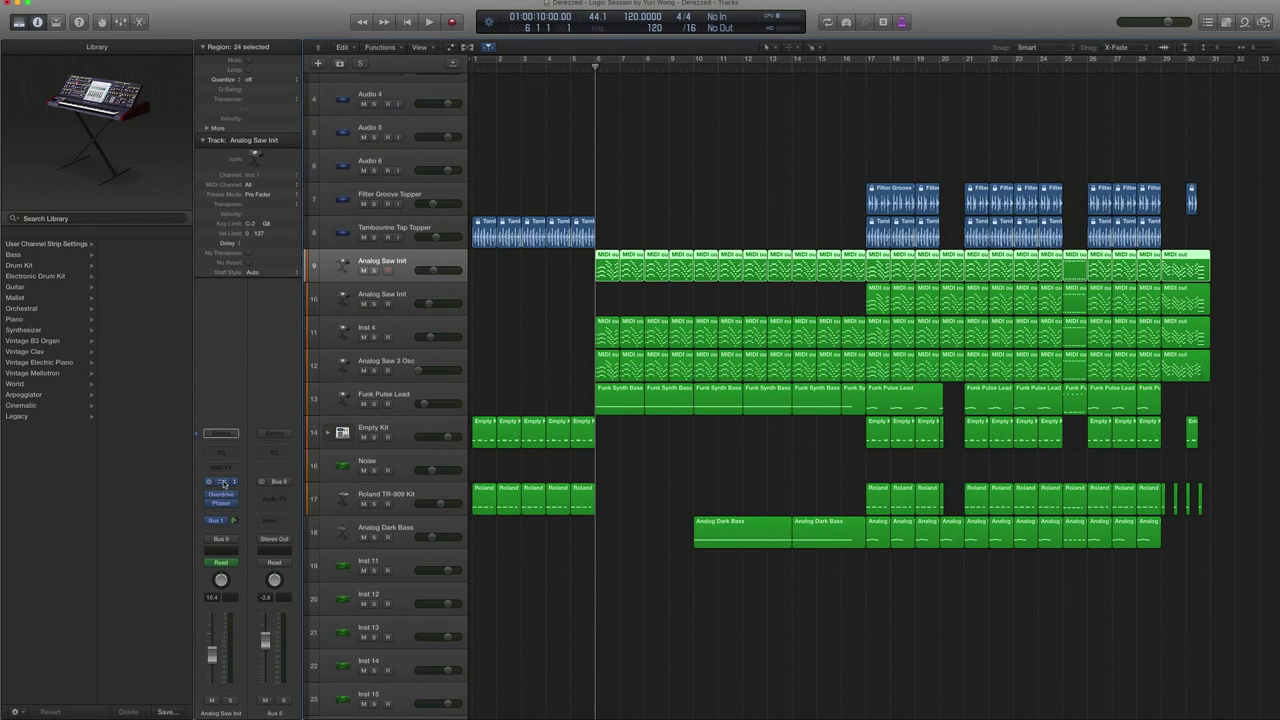
# Inspect the Overdrive on Analog Saw Init and find Hard and Loud in its presets, then close the plug-in
pyautogui.click(222, 494)
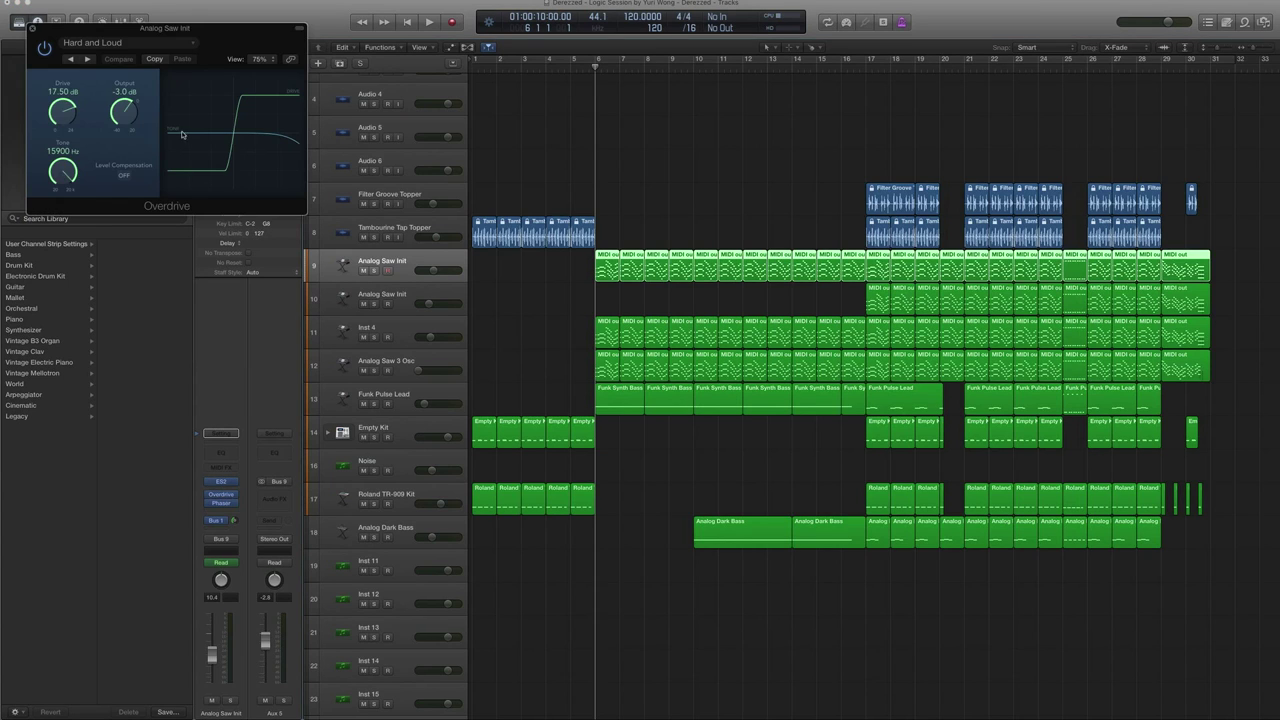
pyautogui.click(128, 44)
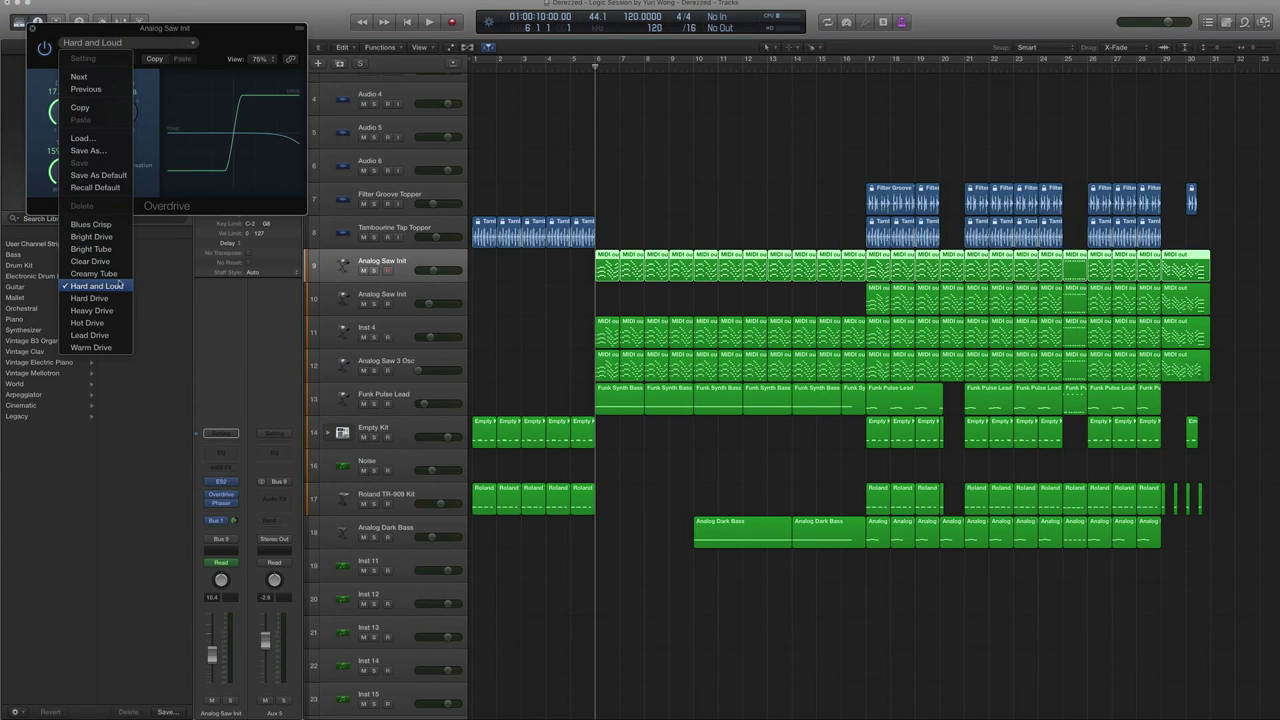
pyautogui.click(31, 28)
pyautogui.click(31, 28)
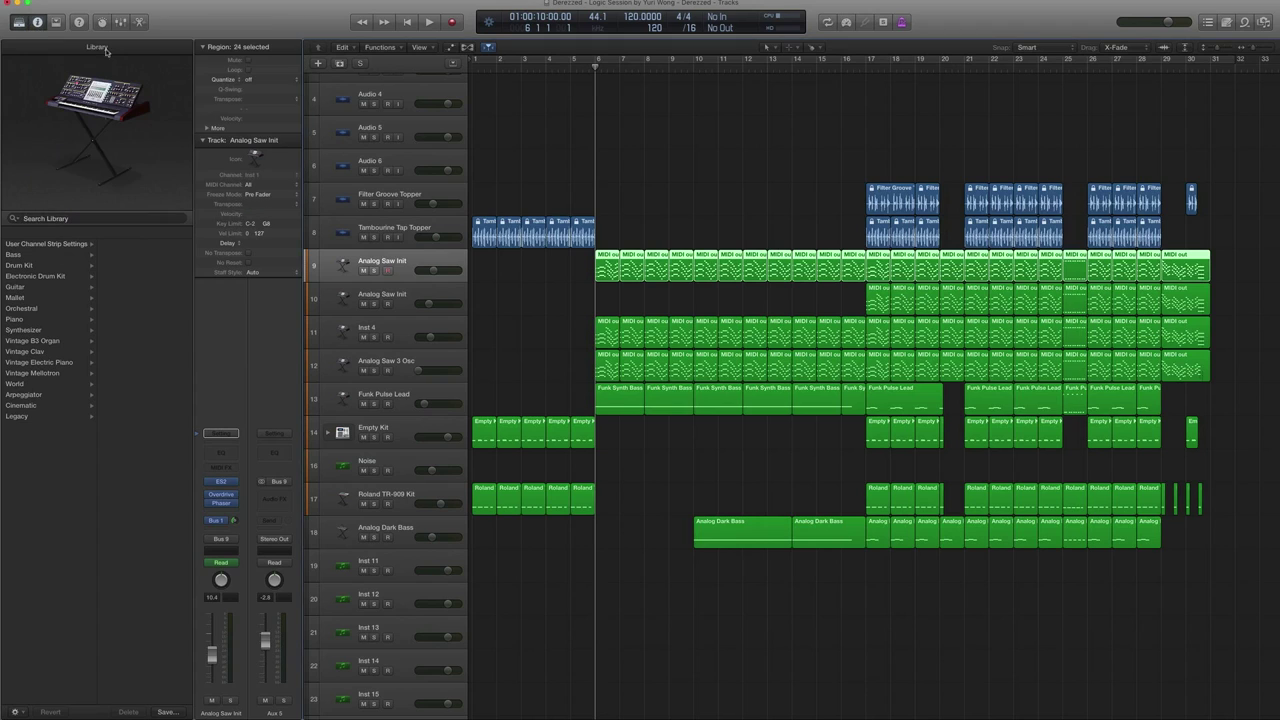
# Inspect the Phaser settings and presets on the Analog Saw Init track, leaving them as they are, and close the plug-in
pyautogui.click(222, 504)
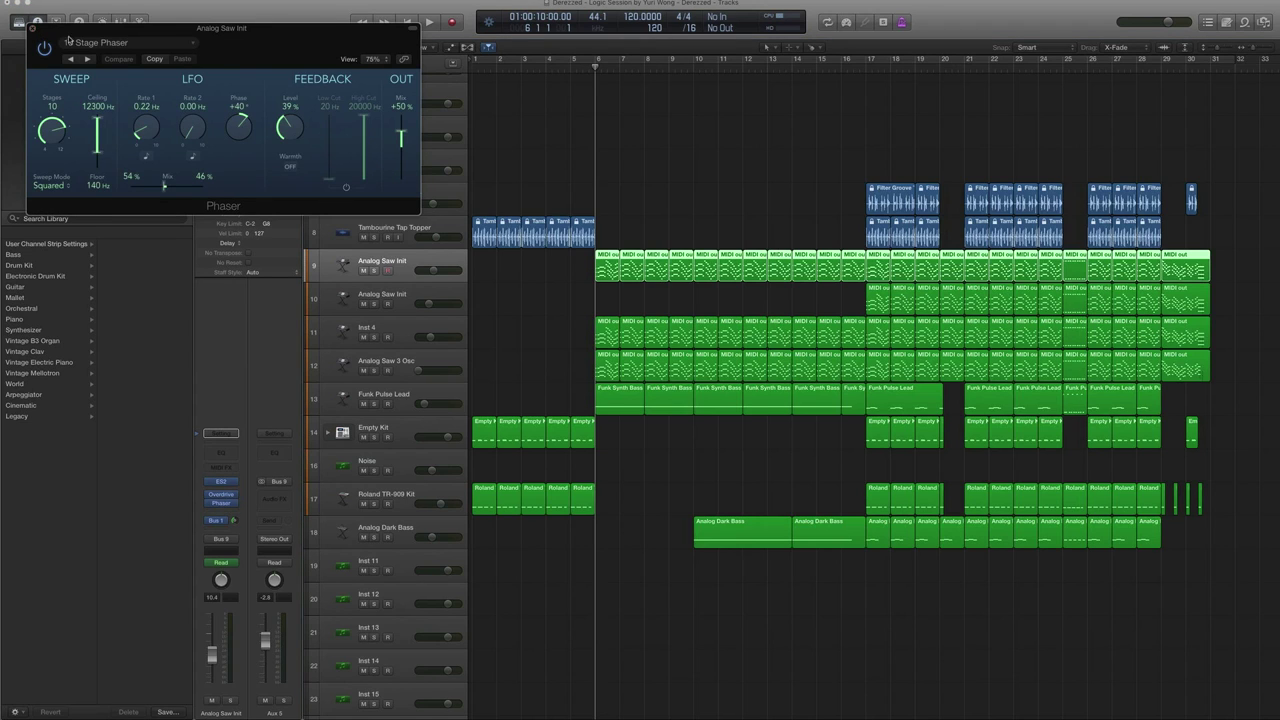
pyautogui.click(104, 42)
pyautogui.click(277, 34)
pyautogui.click(33, 31)
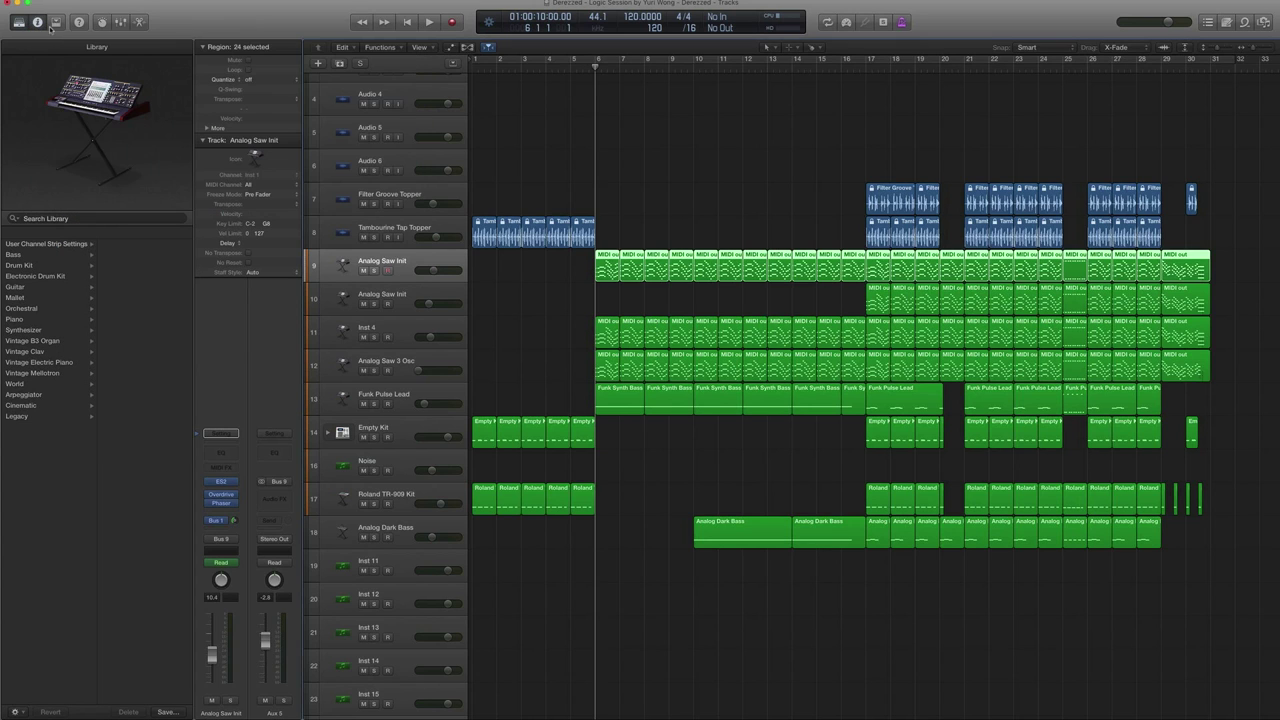
# Solo the Analog Saw Init regions on track 9 from bar 6 up to bar 17, listen to them, then return to bar 6 and unsolo
pyautogui.moveTo(580, 267); pyautogui.dragTo(860, 271)
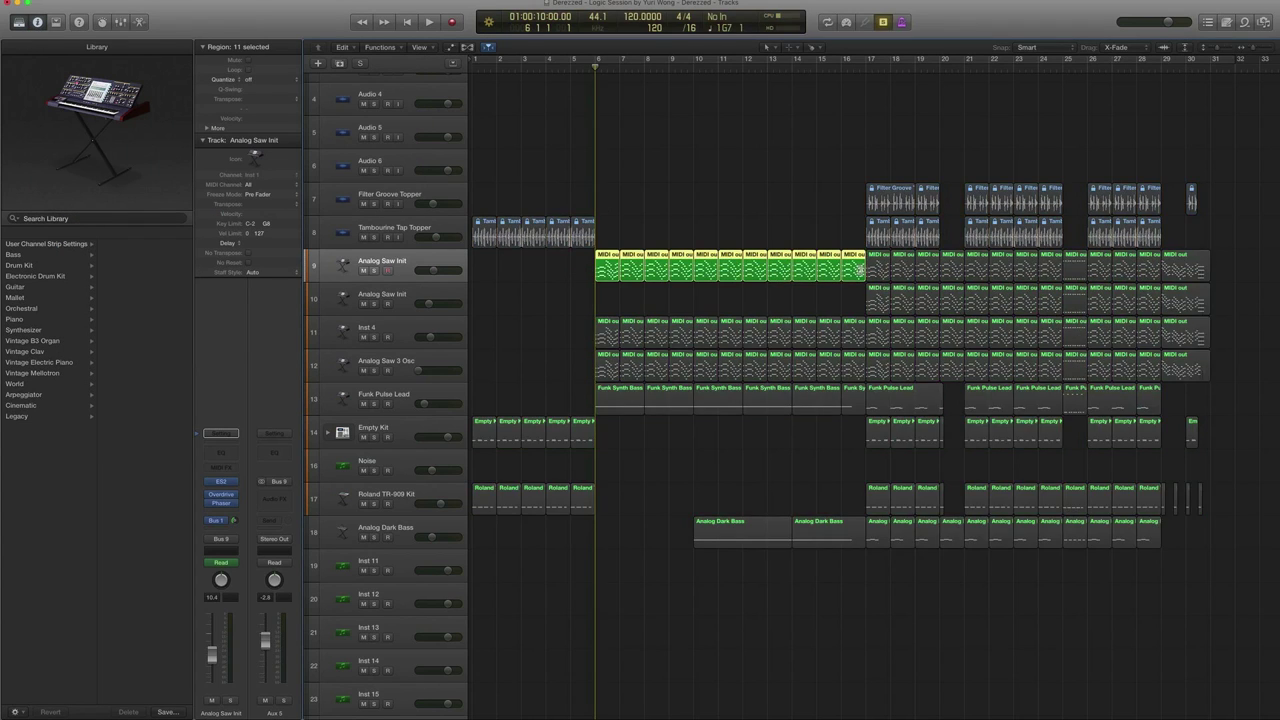
pyautogui.press('space')
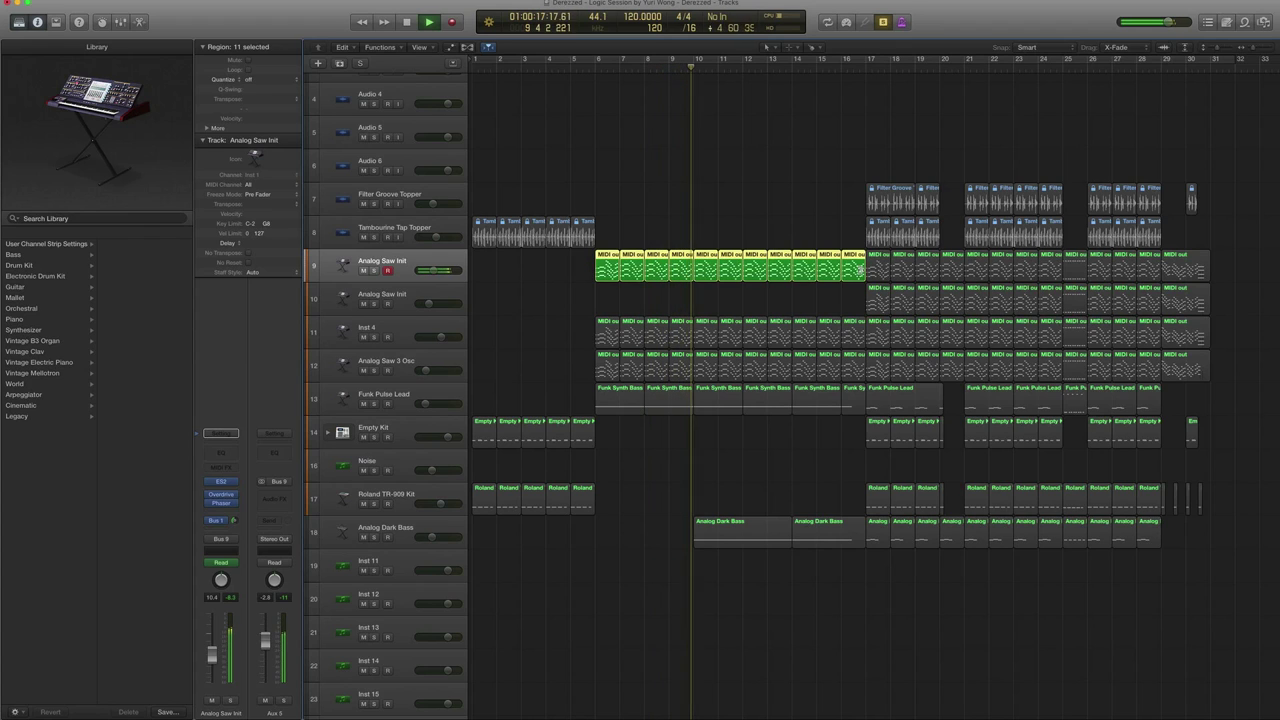
pyautogui.press('space')
pyautogui.press(',')
pyautogui.press(',')
pyautogui.press(',')
pyautogui.press(',')
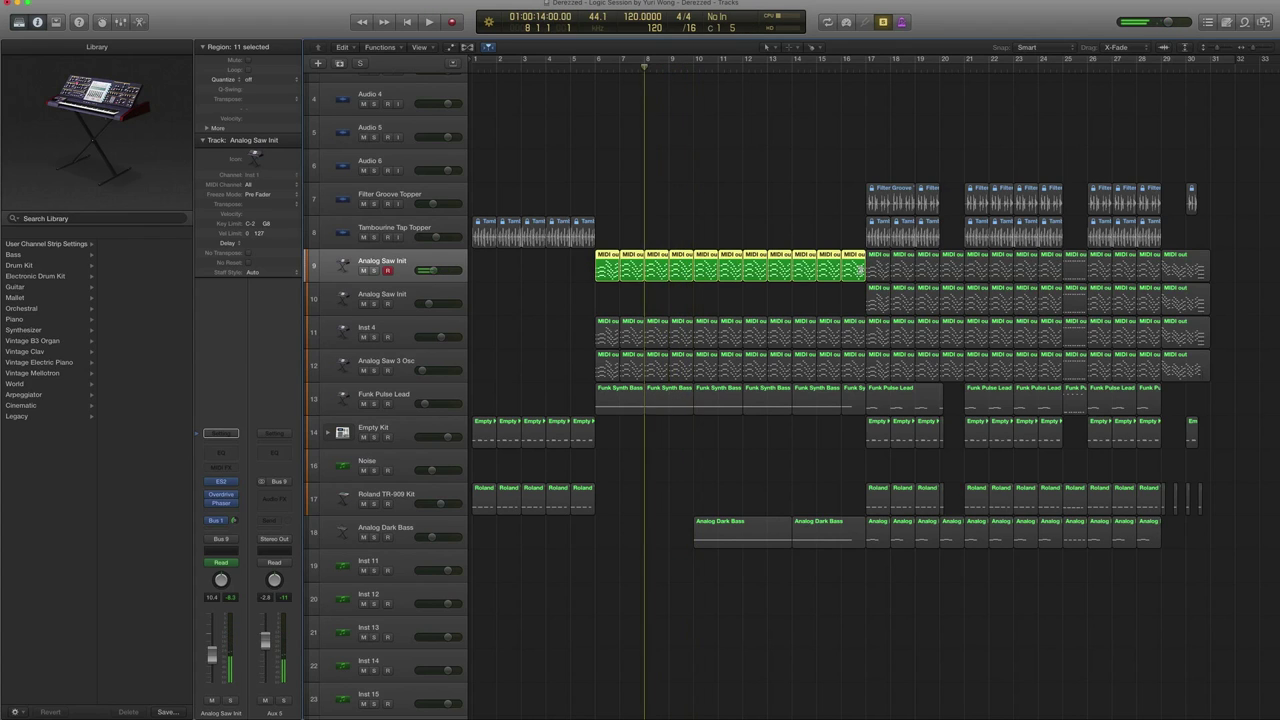
pyautogui.hotkey('ctrl', 's')
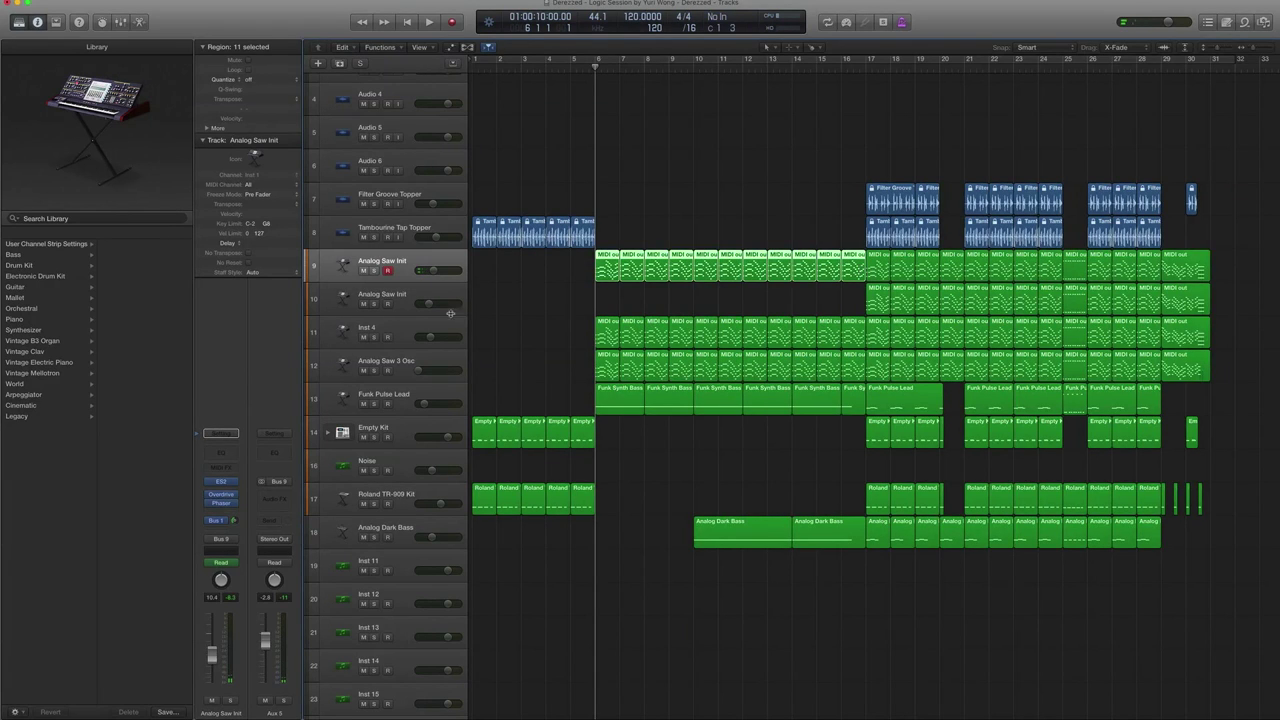
# Select the Inst 4 track, point out the layered synth regions from bar 6, and briefly show the volume automation on all tracks
pyautogui.click(396, 330)
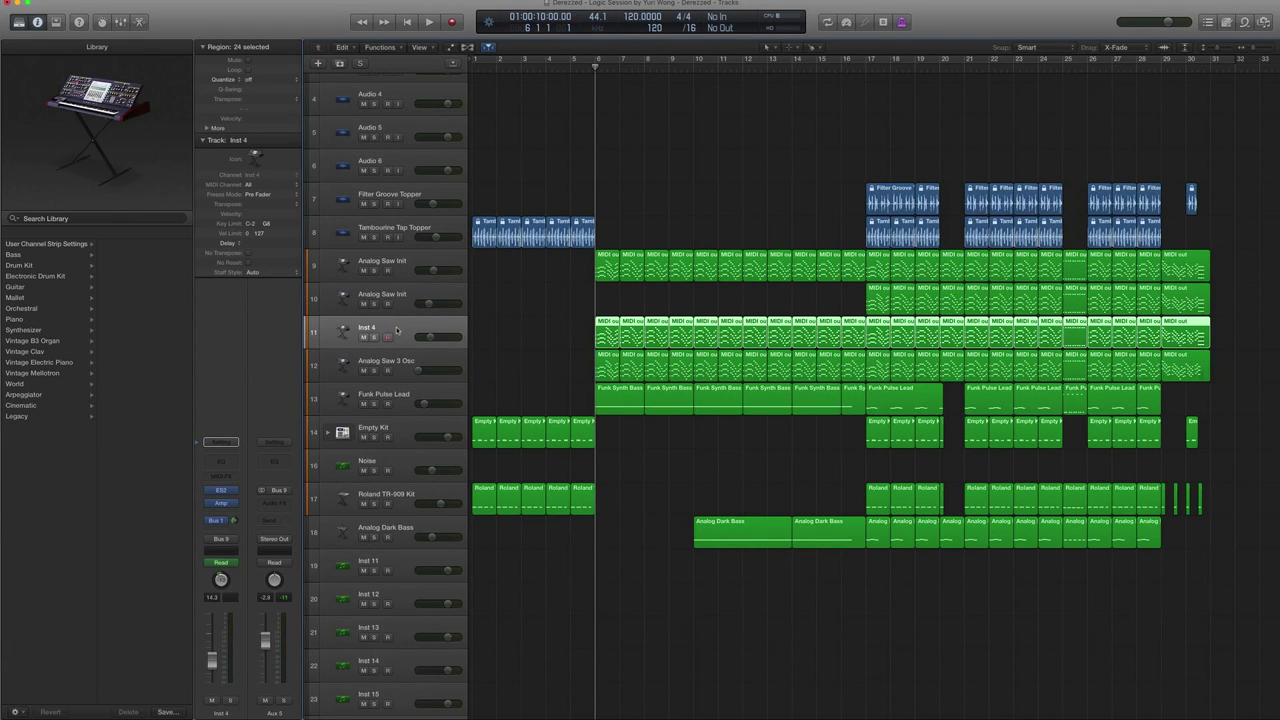
pyautogui.moveTo(560, 265); pyautogui.dragTo(855, 379)
pyautogui.click(555, 325)
pyautogui.moveTo(569, 328); pyautogui.dragTo(668, 336)
pyautogui.click(403, 262)
pyautogui.moveTo(549, 270); pyautogui.dragTo(778, 362)
pyautogui.click(537, 337)
pyautogui.hotkey('ctrl', 'a')
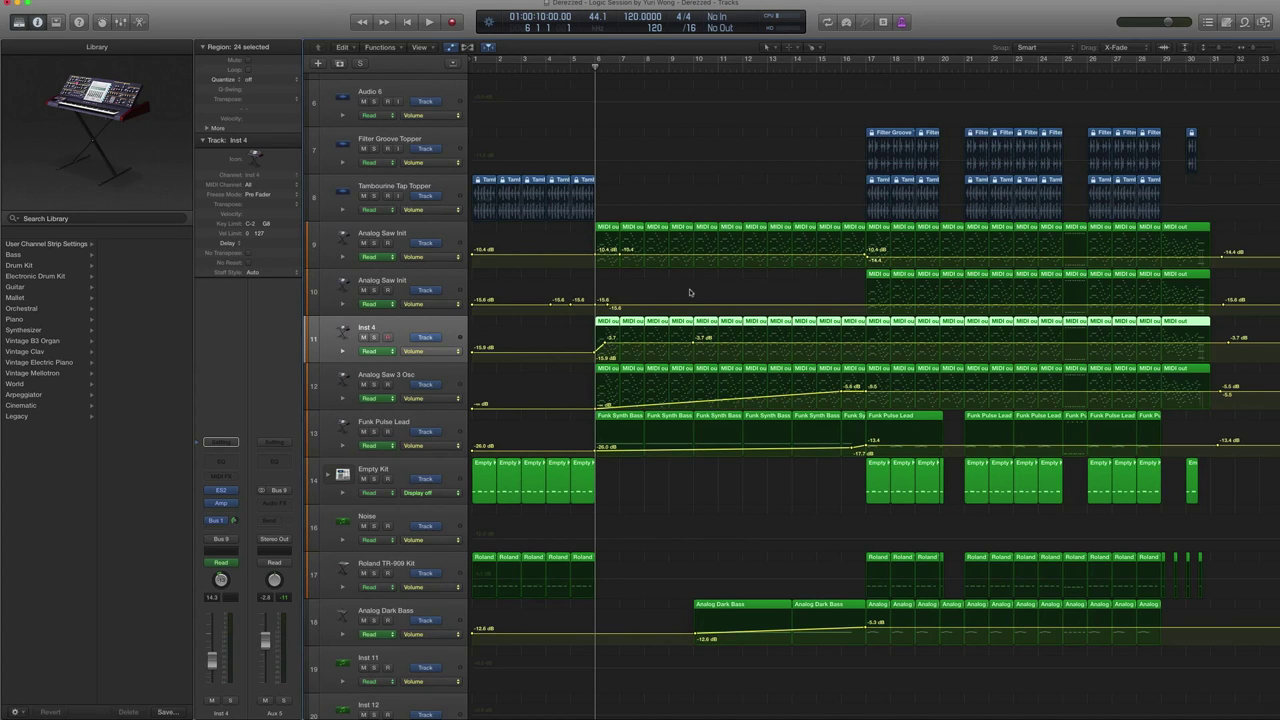
pyautogui.hotkey('ctrl', 'a')
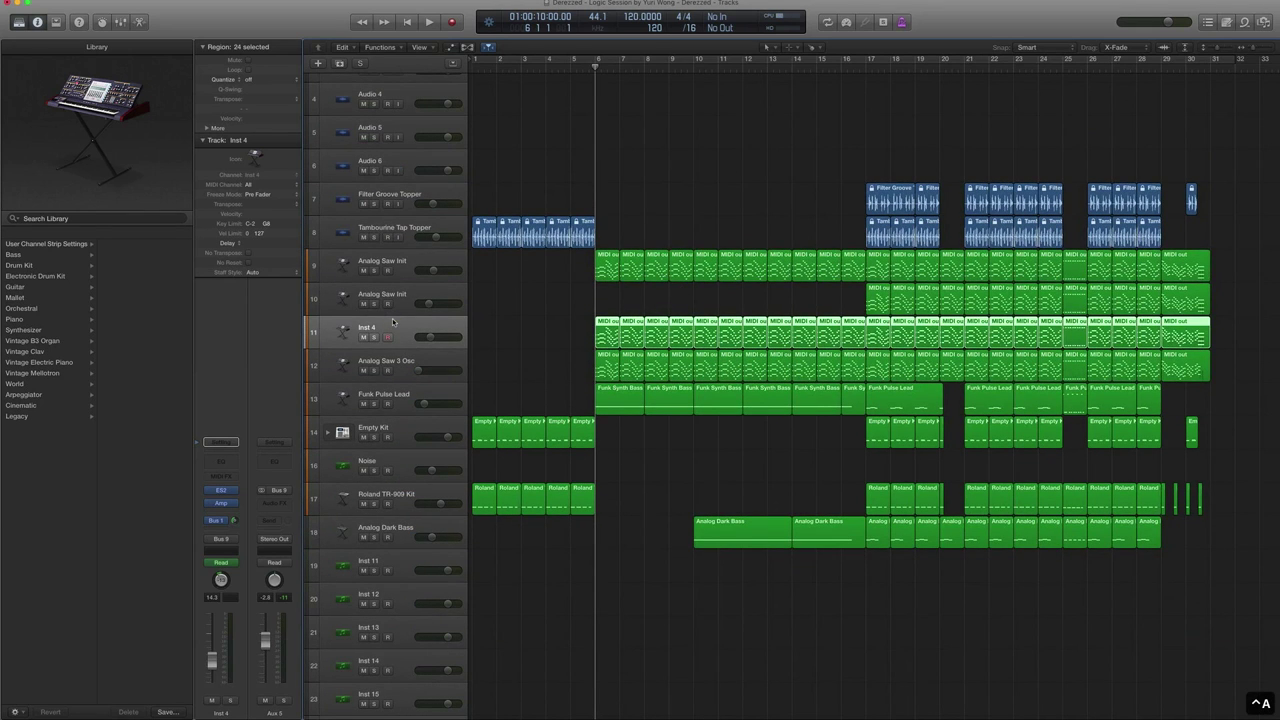
# Open the ES2 synth on Inst 4 and review its settings and preset list, keeping User Default, then close it
pyautogui.moveTo(530, 320); pyautogui.dragTo(846, 316)
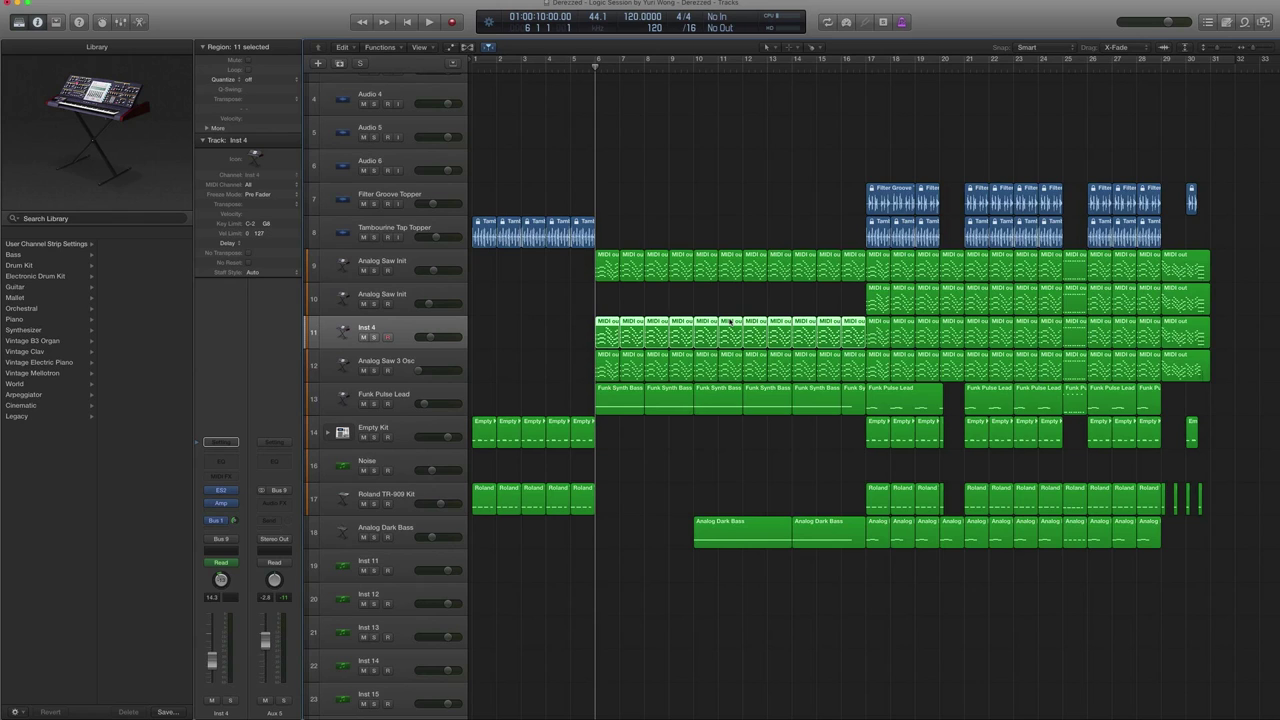
pyautogui.click(380, 328)
pyautogui.click(216, 490)
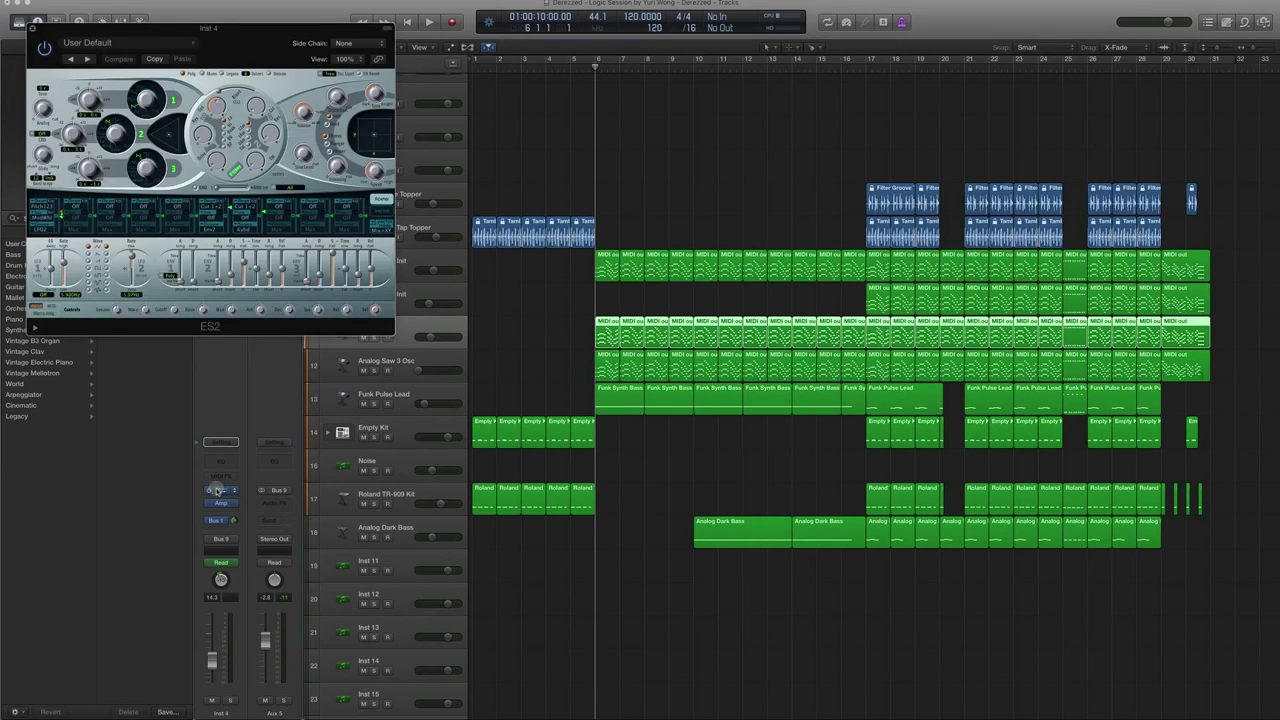
pyautogui.click(135, 42)
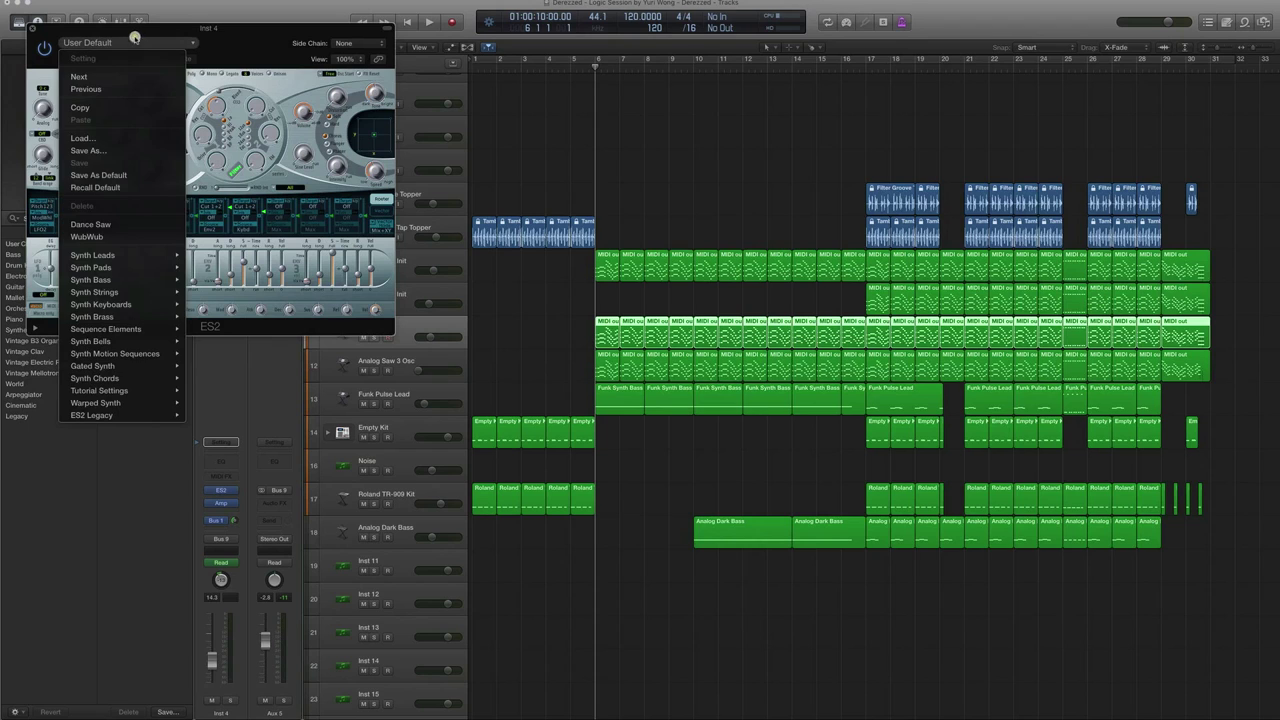
pyautogui.click(229, 40)
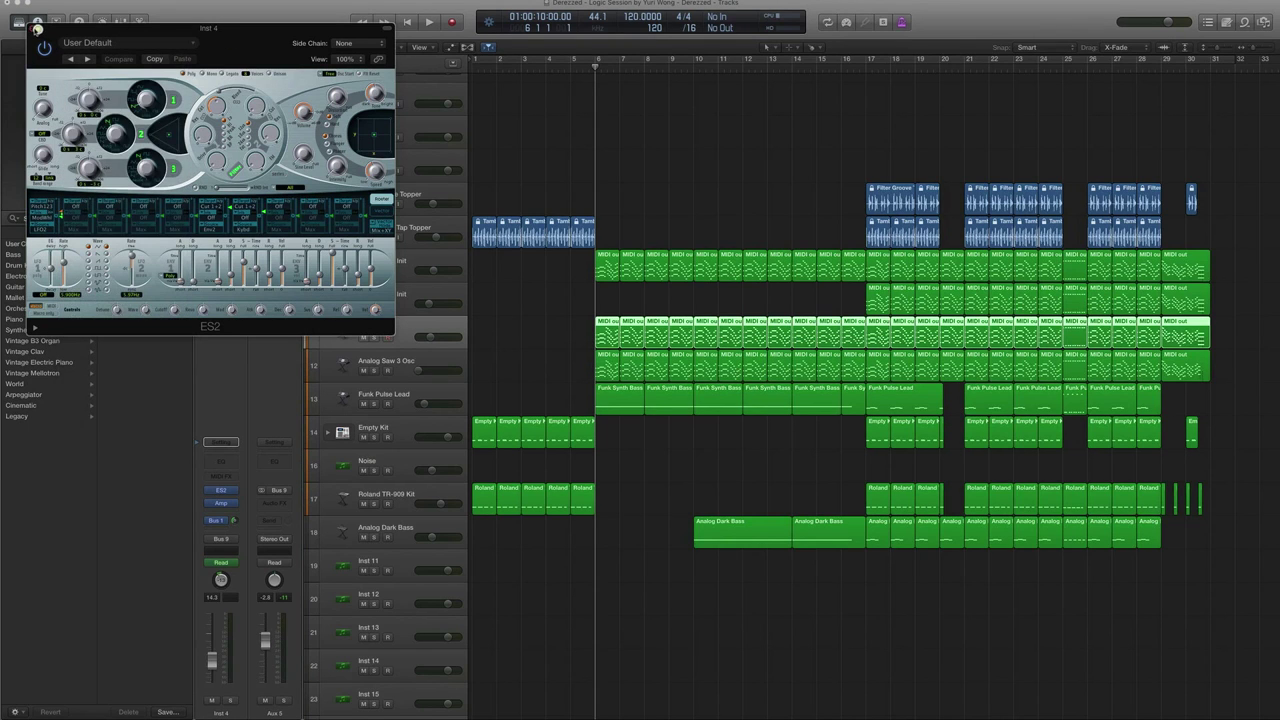
pyautogui.click(32, 28)
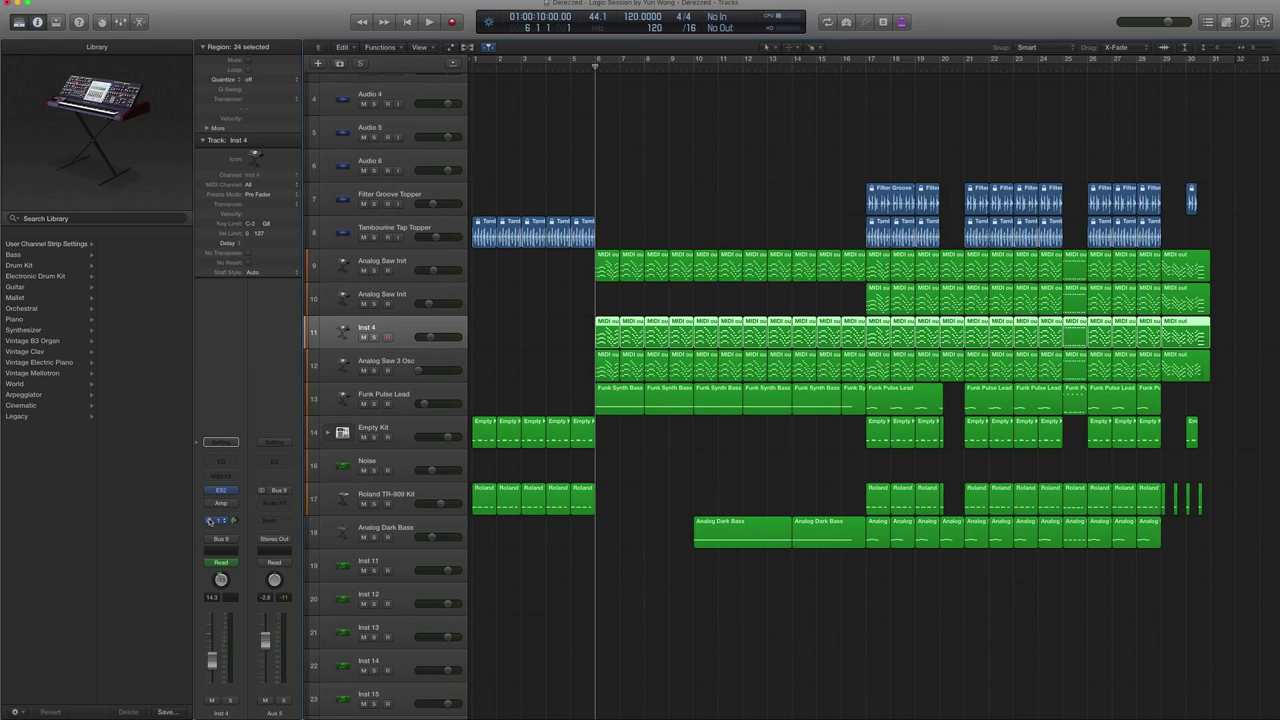
# Listen to the selected Inst 4 regions from bar 6, then review the track's Amp Designer settings and preset categories and close the plug-in
pyautogui.press('space')
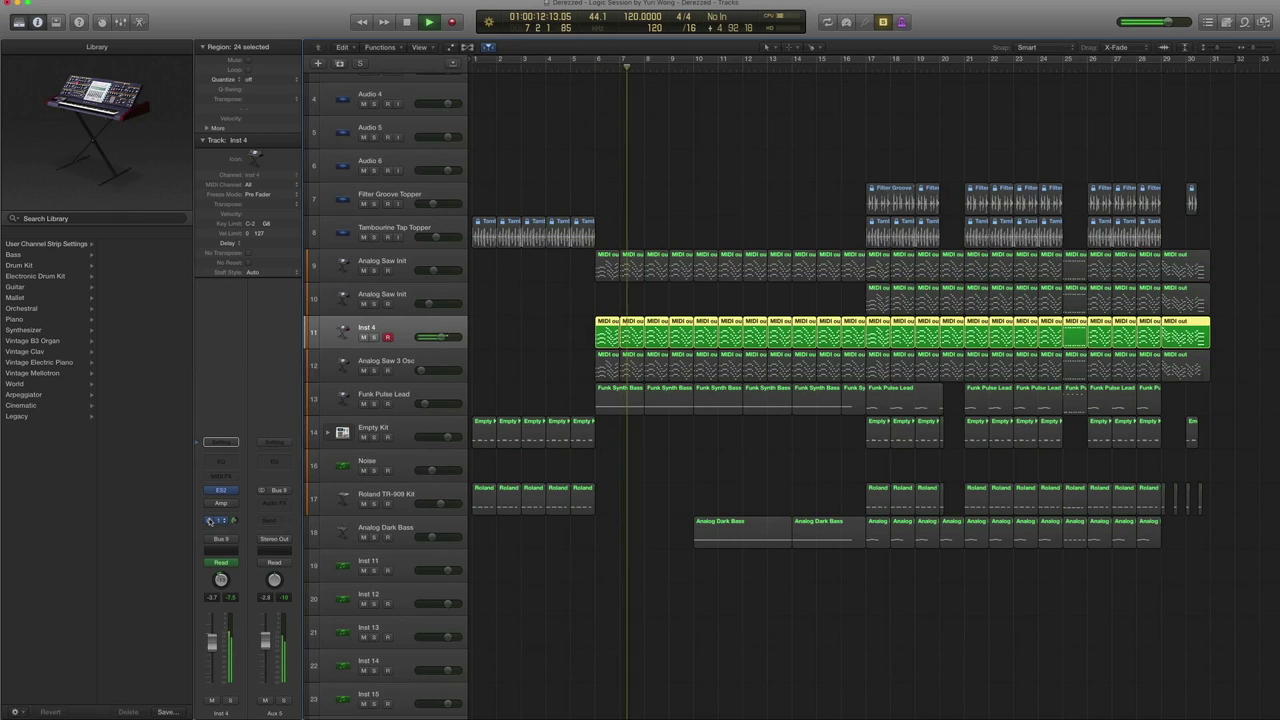
pyautogui.press('space')
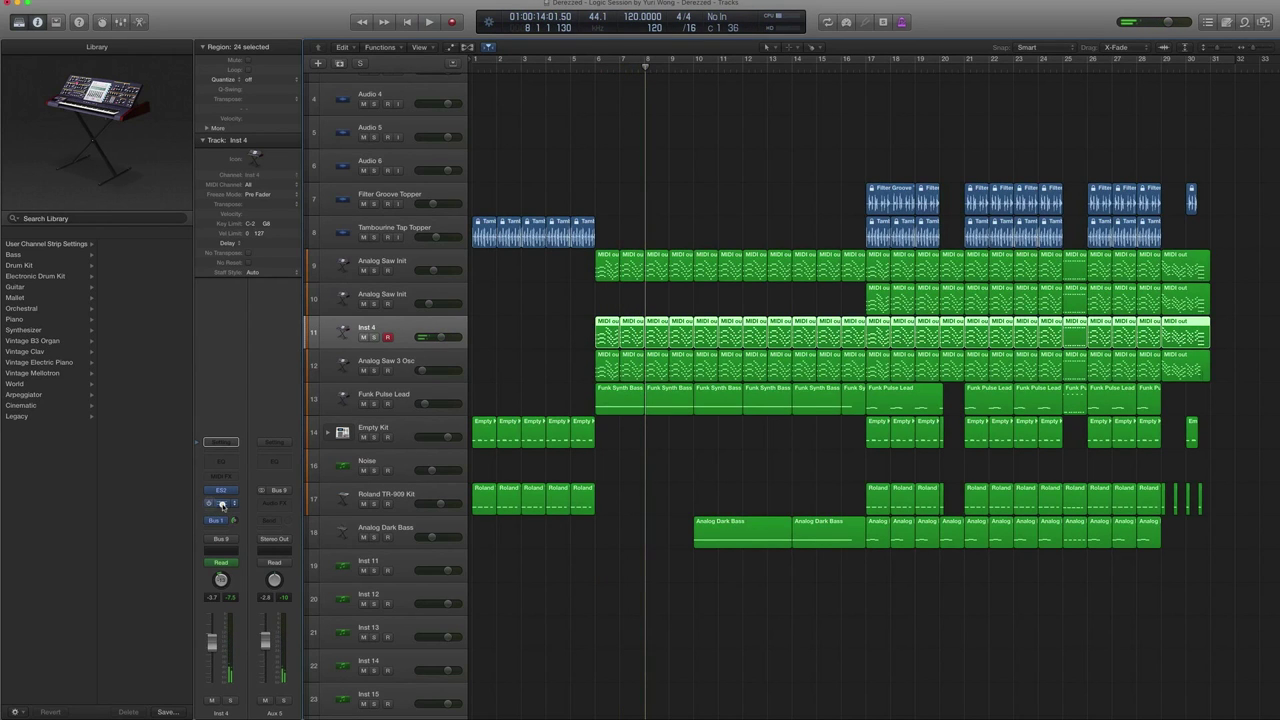
pyautogui.click(222, 504)
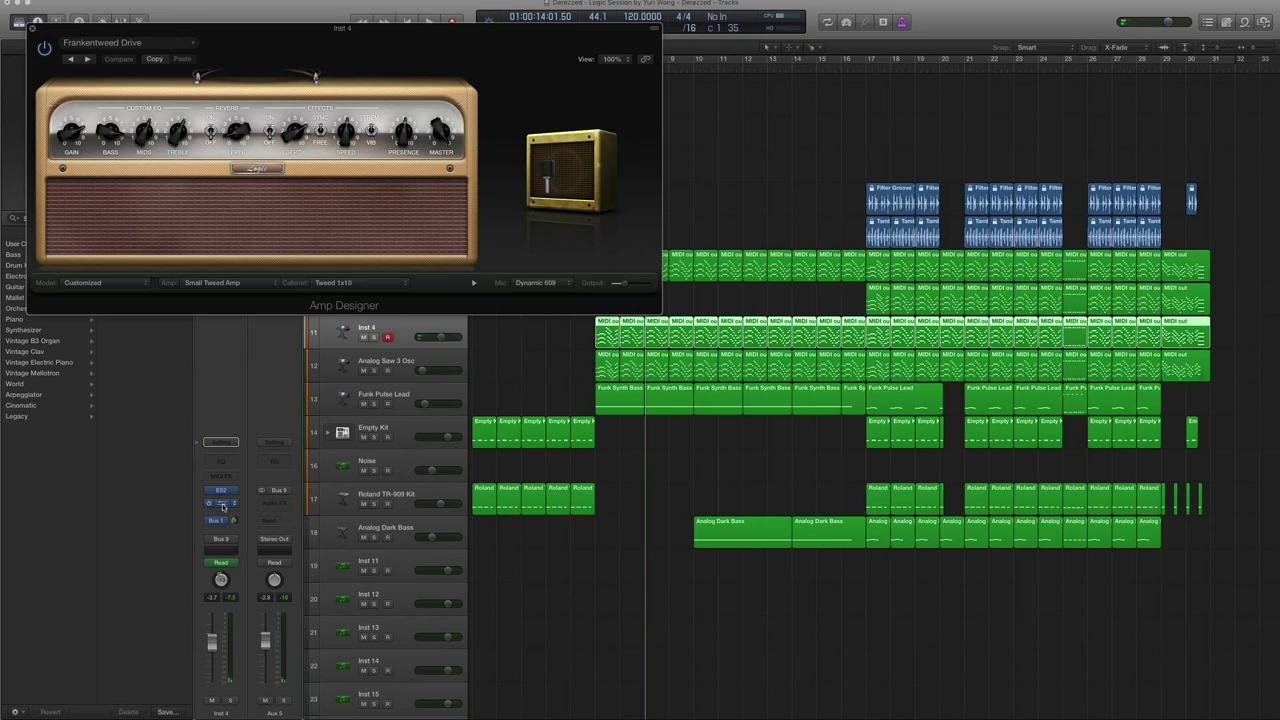
pyautogui.click(166, 43)
pyautogui.moveTo(136, 290)
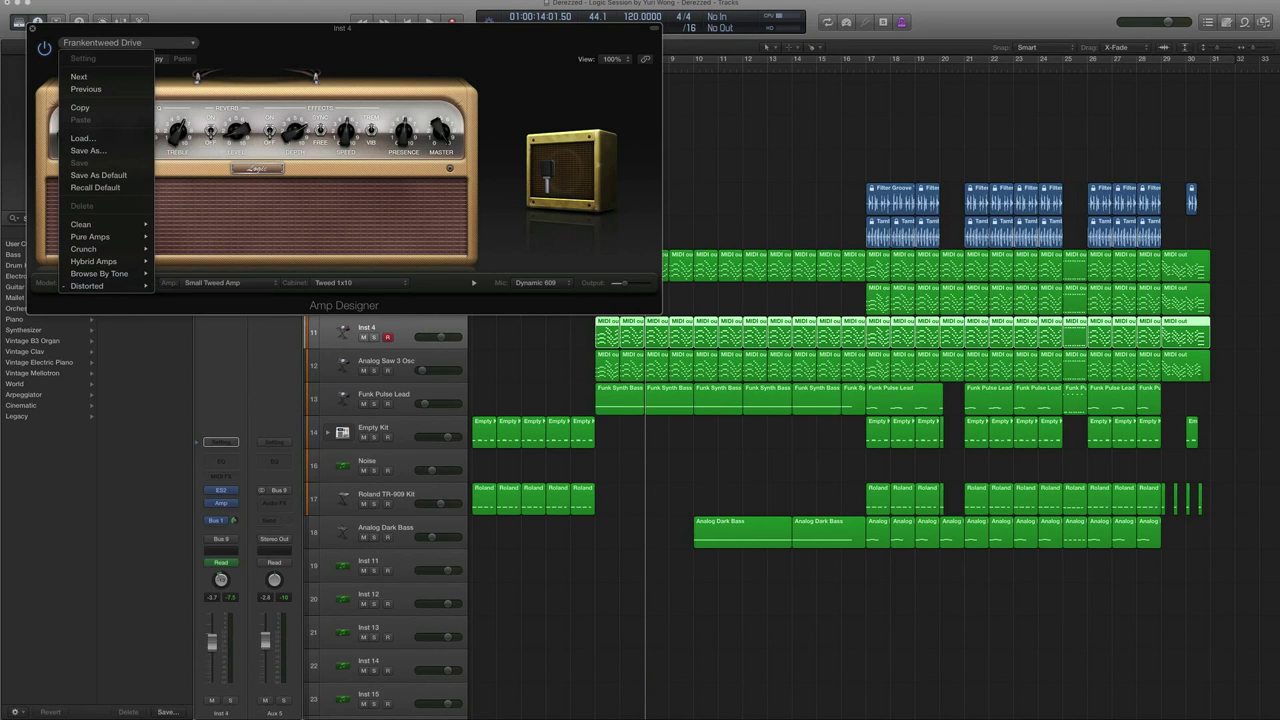
pyautogui.click(33, 41)
pyautogui.click(34, 29)
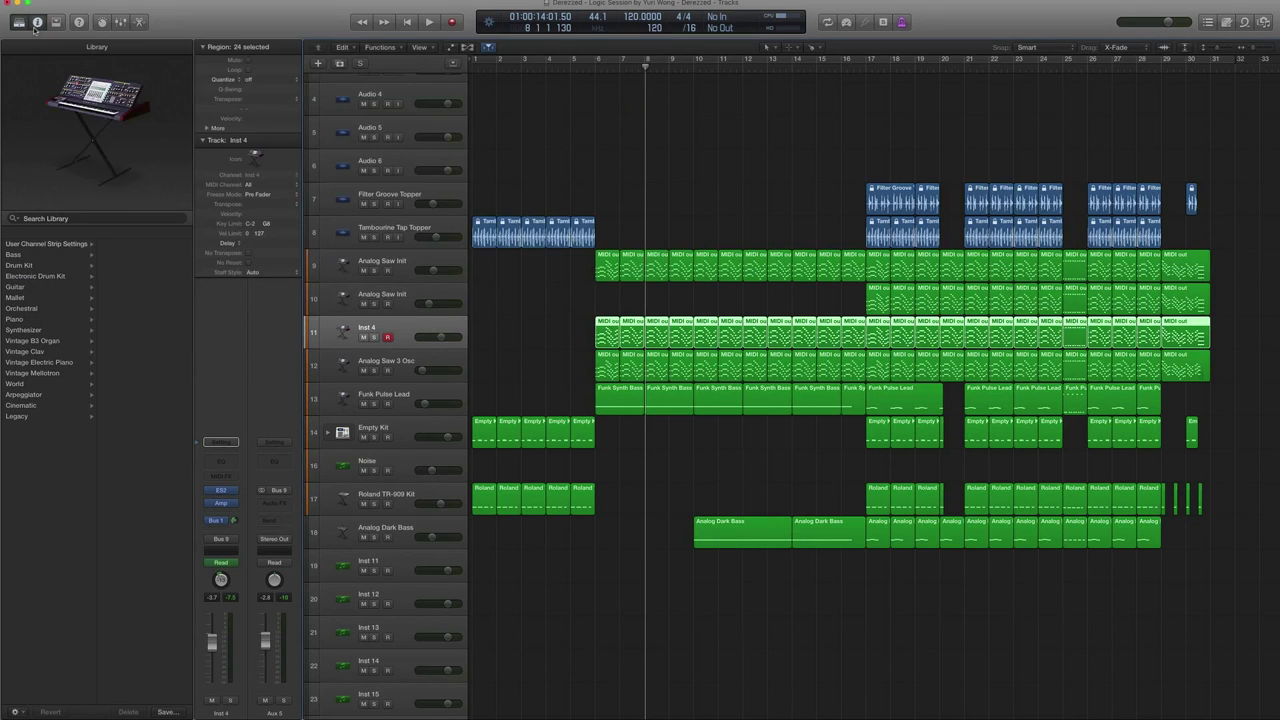
# Solo the Inst 4 regions from bar 6 up to bar 17, listen to them, then unsolo and return to bar 6
pyautogui.moveTo(540, 317); pyautogui.dragTo(838, 338)
pyautogui.hotkey('ctrl', 's')
pyautogui.press('space')
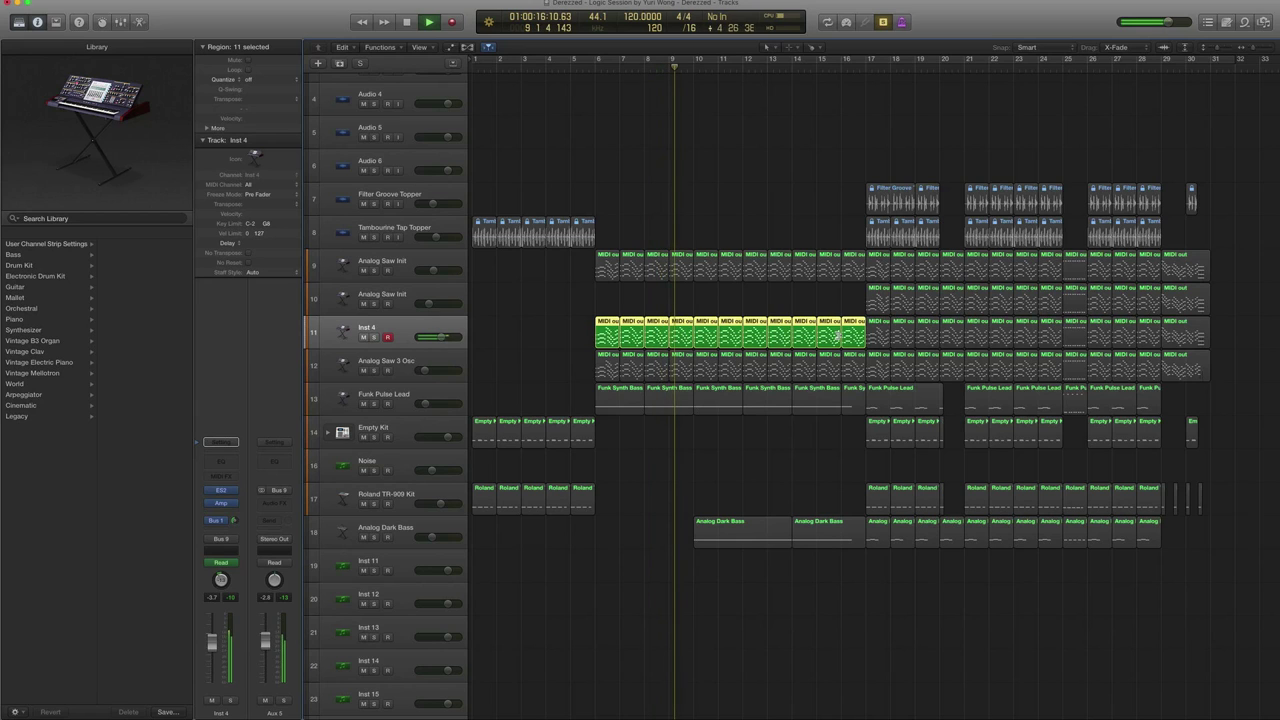
pyautogui.press('space')
pyautogui.hotkey('ctrl', 's')
pyautogui.press(',')
pyautogui.press(',')
pyautogui.press(',')
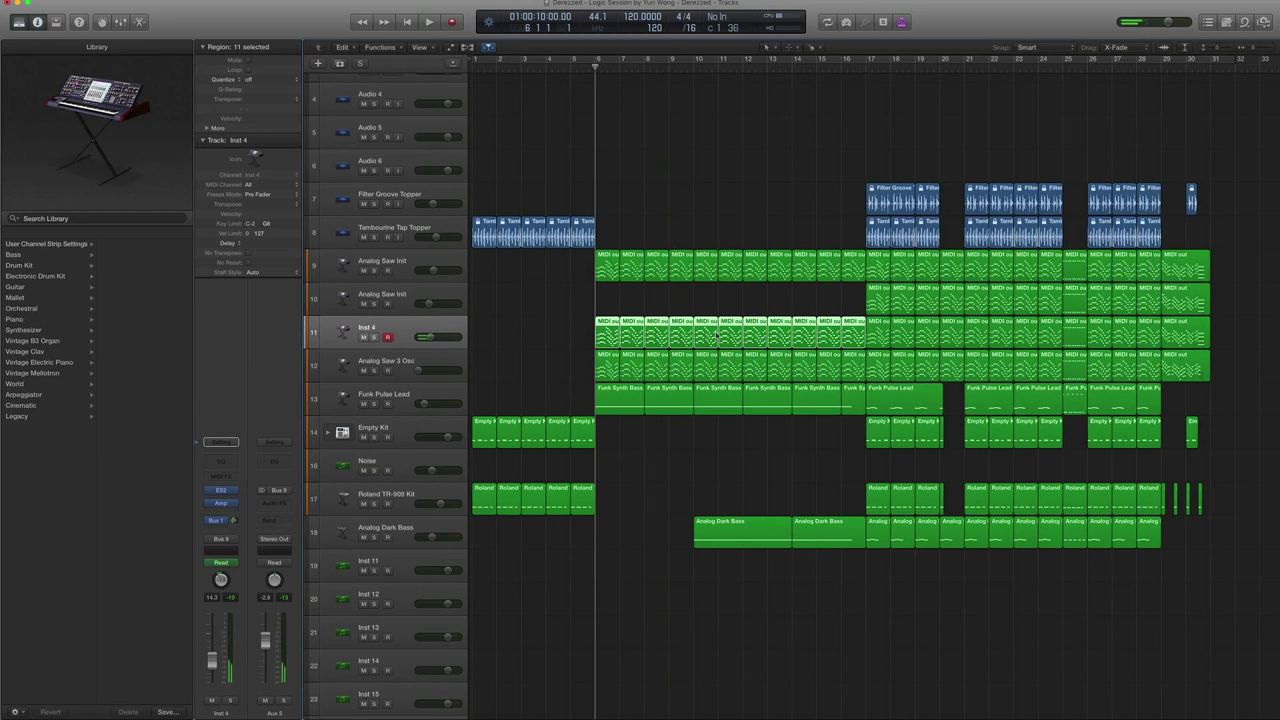
# Follow Inst 4's Bus 1 send to Space Designer on Aux 1, review its Large Spaces spring reverb presets, and close it unchanged
pyautogui.click(206, 520)
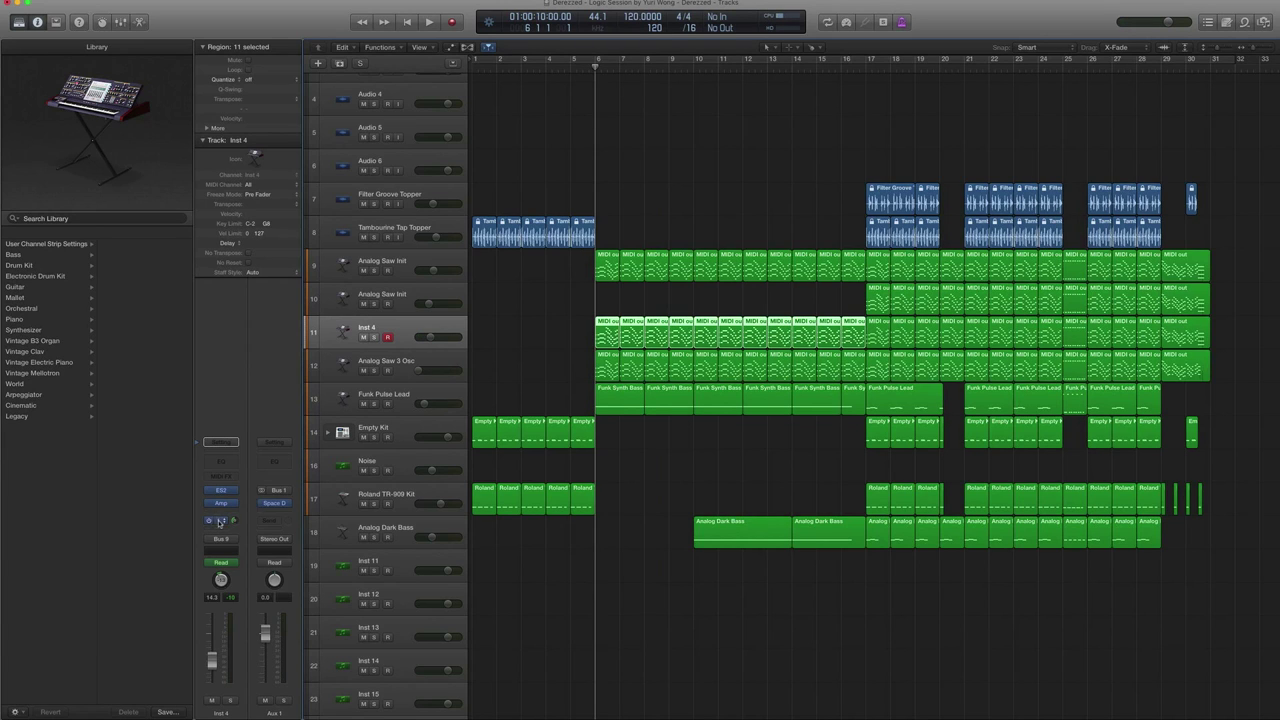
pyautogui.click(276, 503)
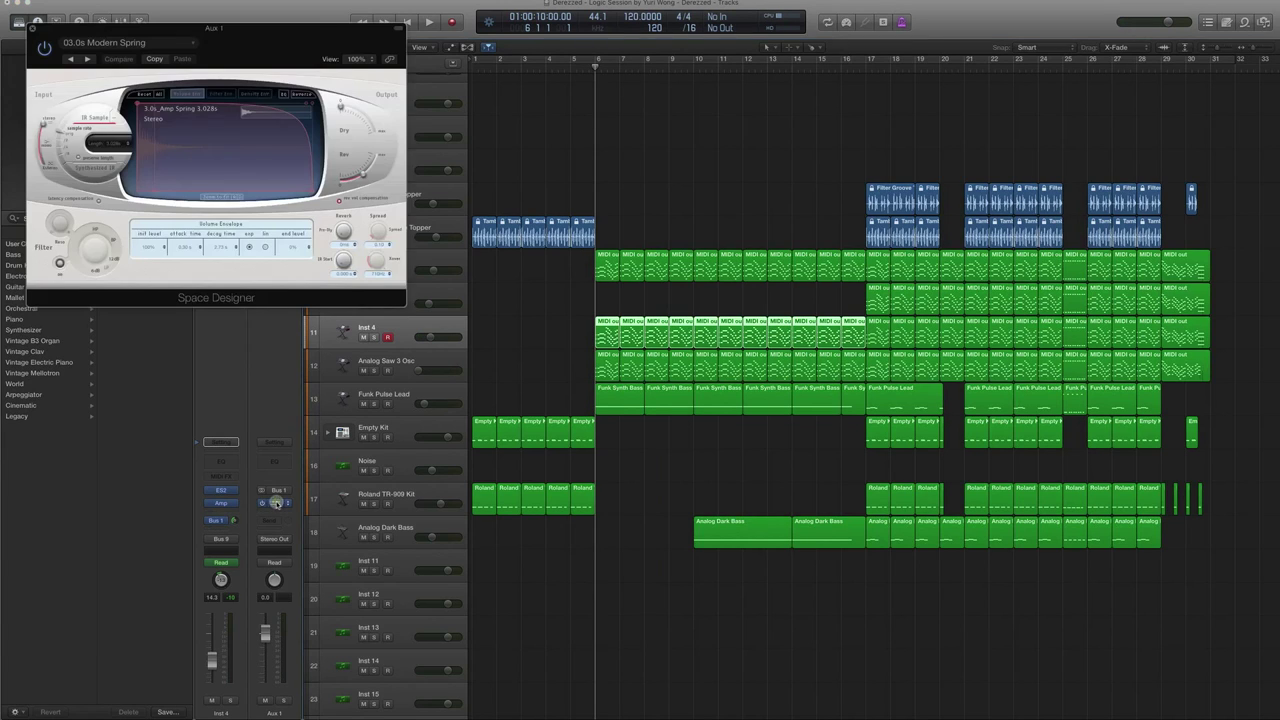
pyautogui.click(146, 43)
pyautogui.moveTo(132, 225)
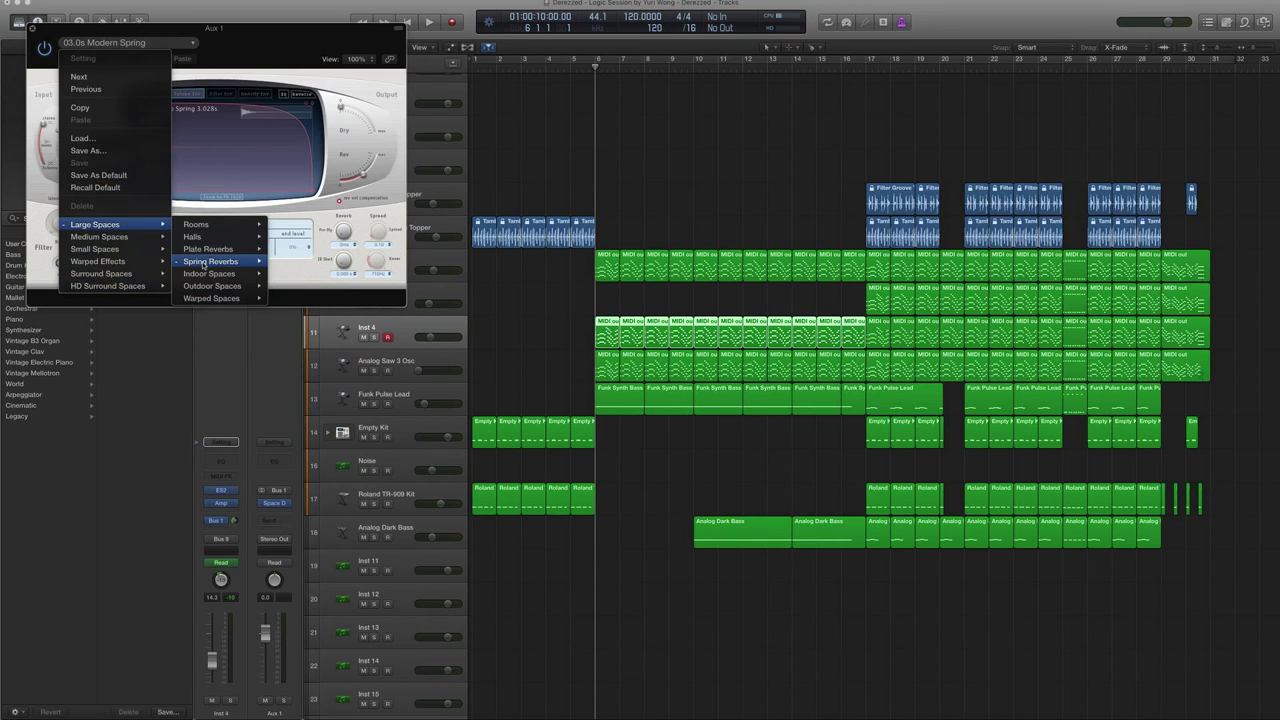
pyautogui.moveTo(204, 264)
pyautogui.click(33, 28)
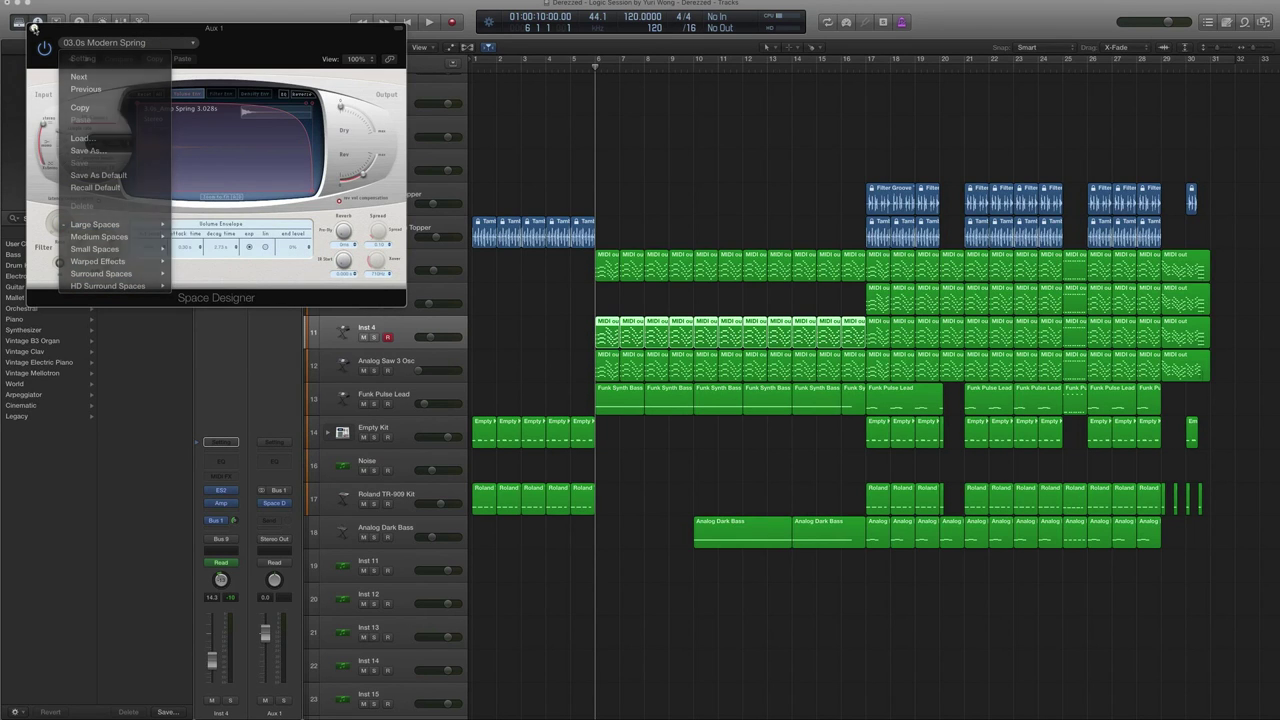
pyautogui.click(33, 28)
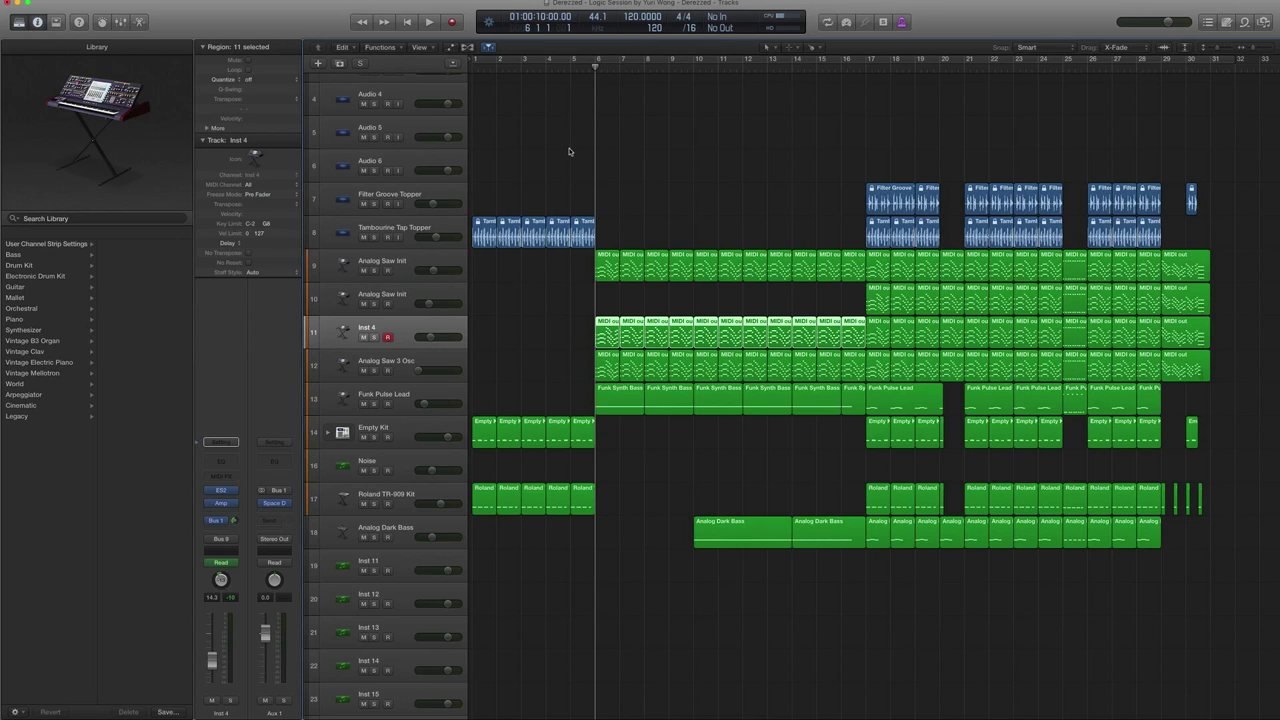
# Solo the regions on tracks 9 and 11 from bar 6 up to bar 13, listen to the layered synths together, and unsolo
pyautogui.click(634, 513)
pyautogui.moveTo(588, 338); pyautogui.dragTo(758, 252)
pyautogui.hotkey('ctrl', 's')
pyautogui.press('space')
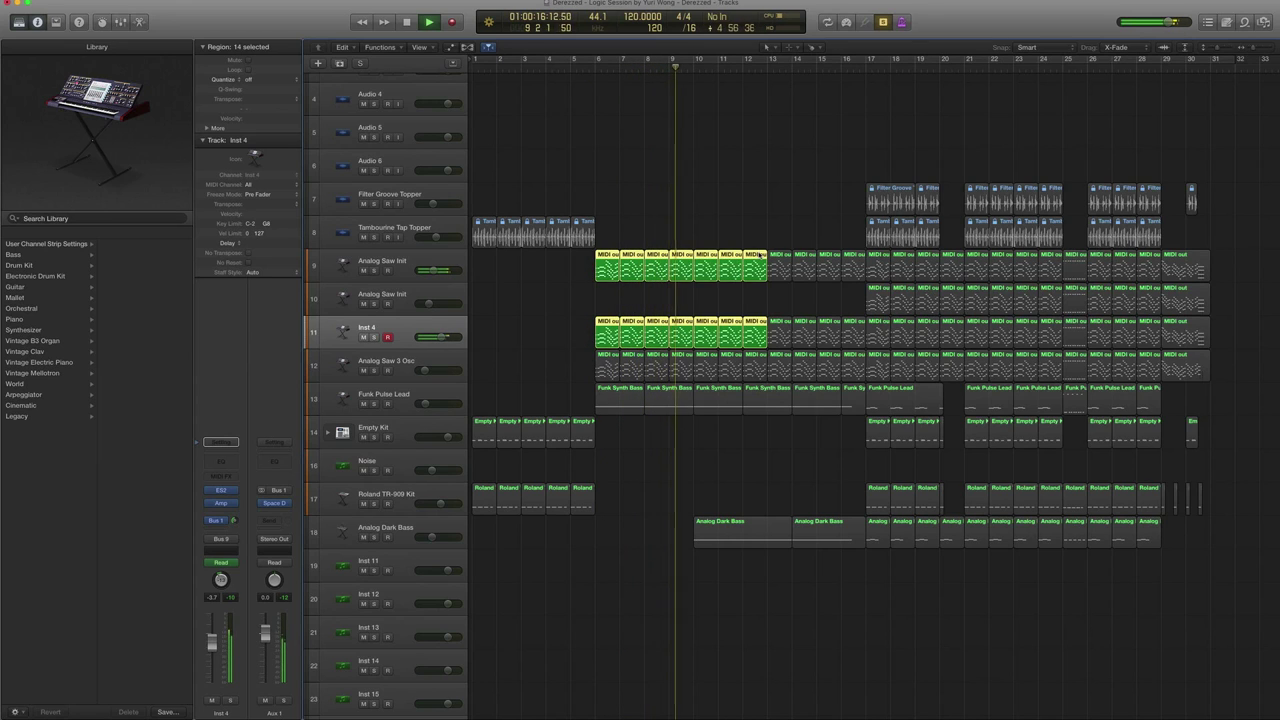
pyautogui.press('space')
pyautogui.hotkey('ctrl', 's')
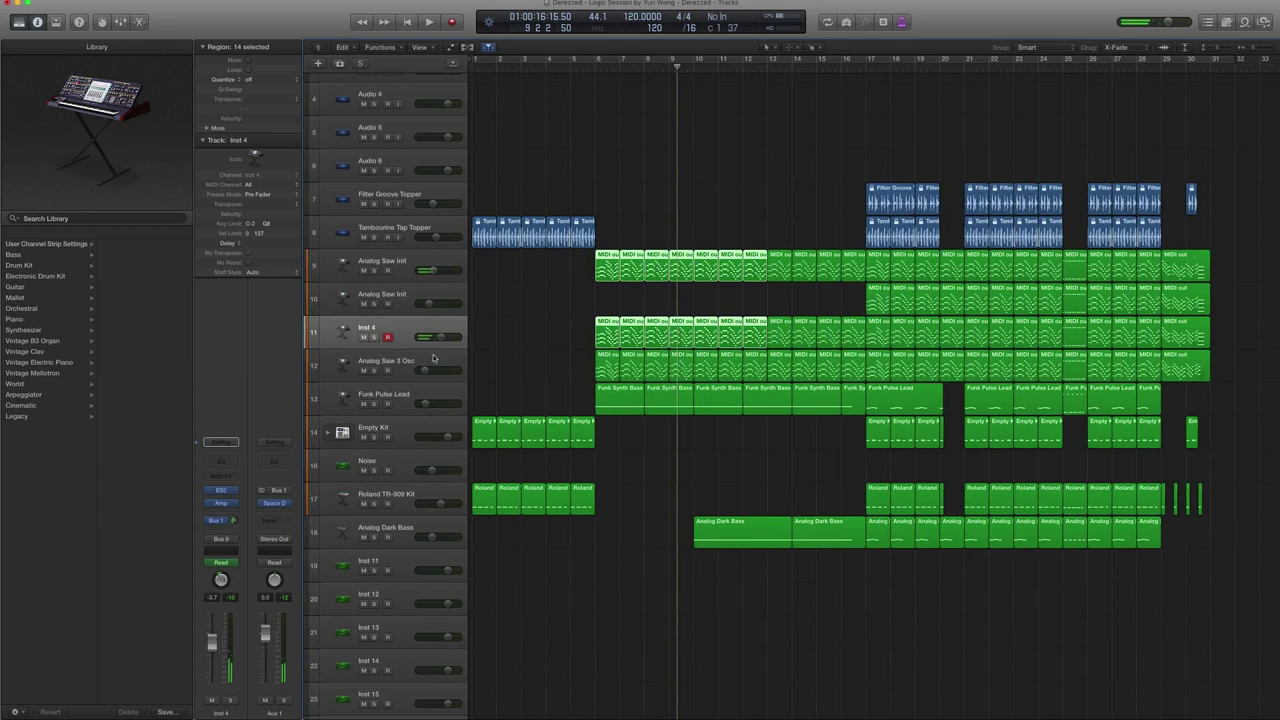
# Select the Analog Saw 3 Osc track, review its ES2 synth and the Tutorial Settings presets without changing them, and close the synth
pyautogui.click(428, 360)
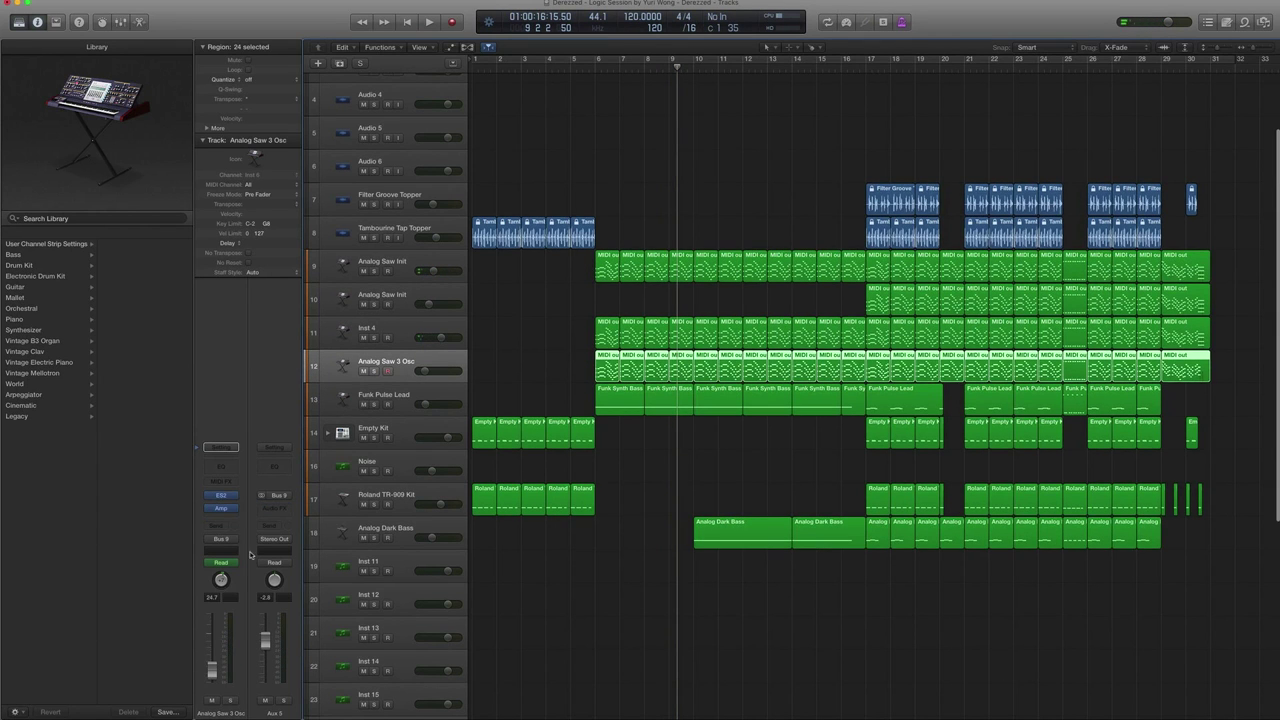
pyautogui.click(220, 496)
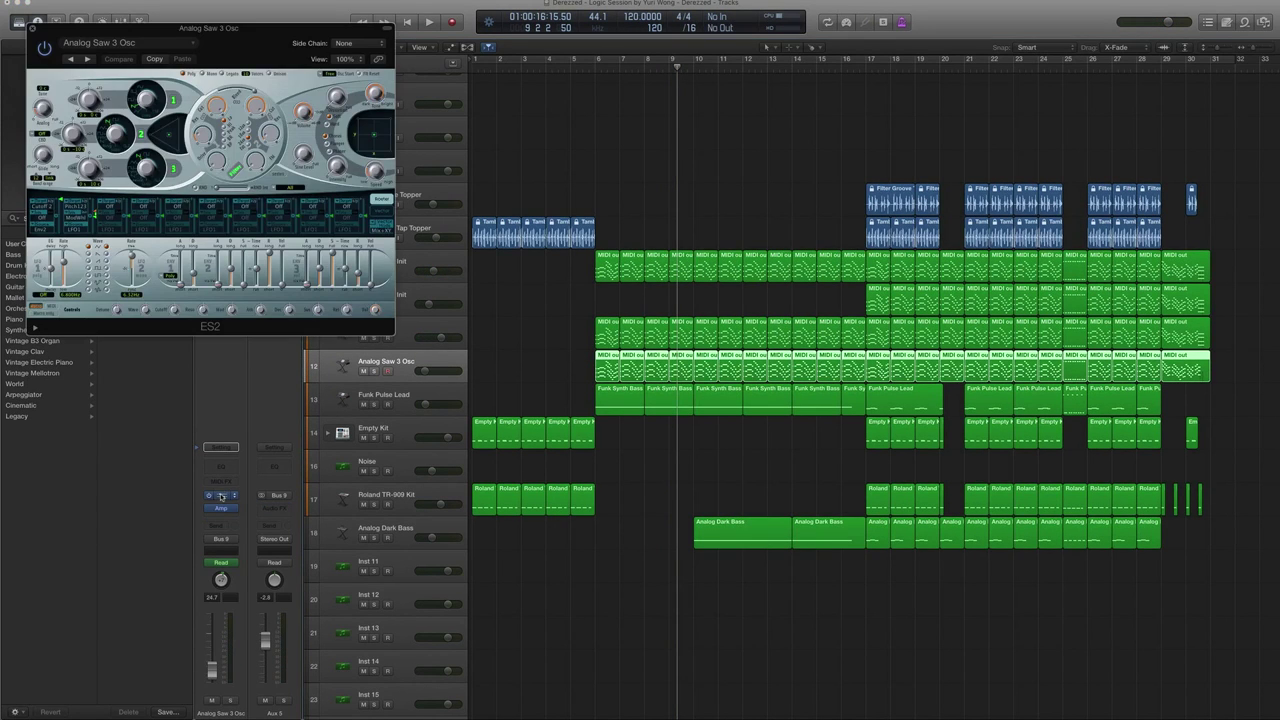
pyautogui.click(150, 44)
pyautogui.moveTo(156, 392)
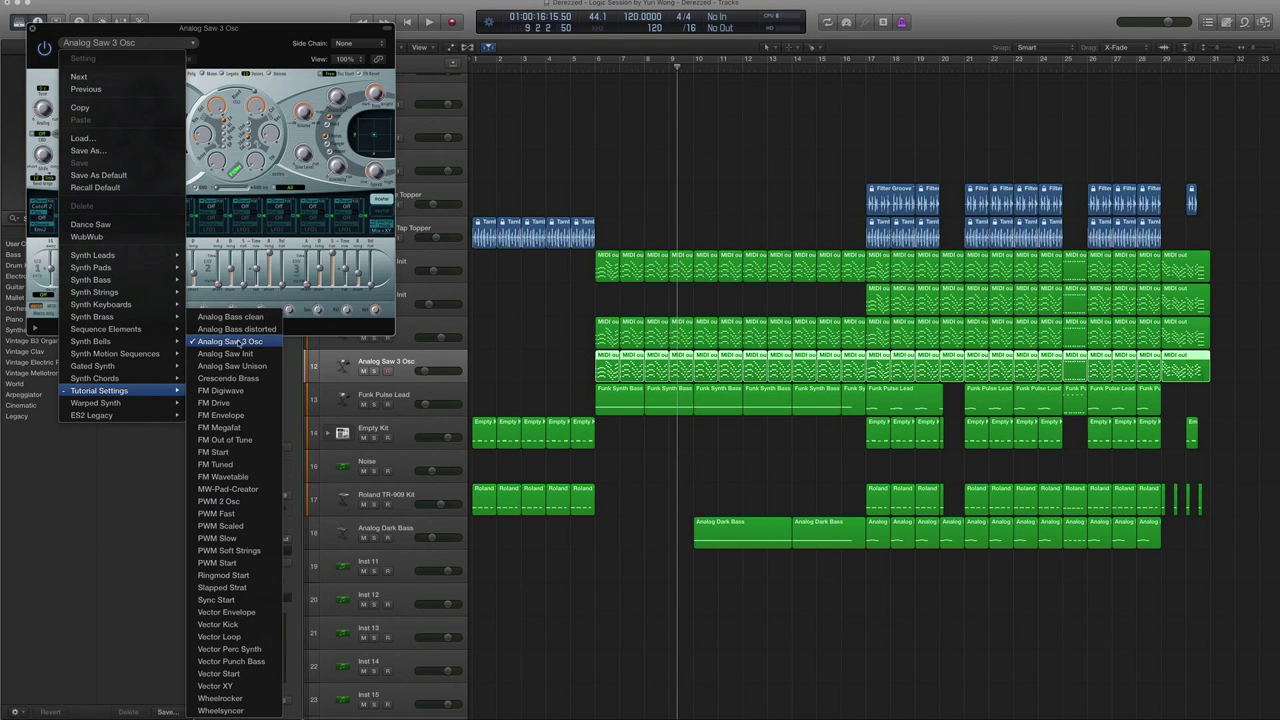
pyautogui.click(38, 28)
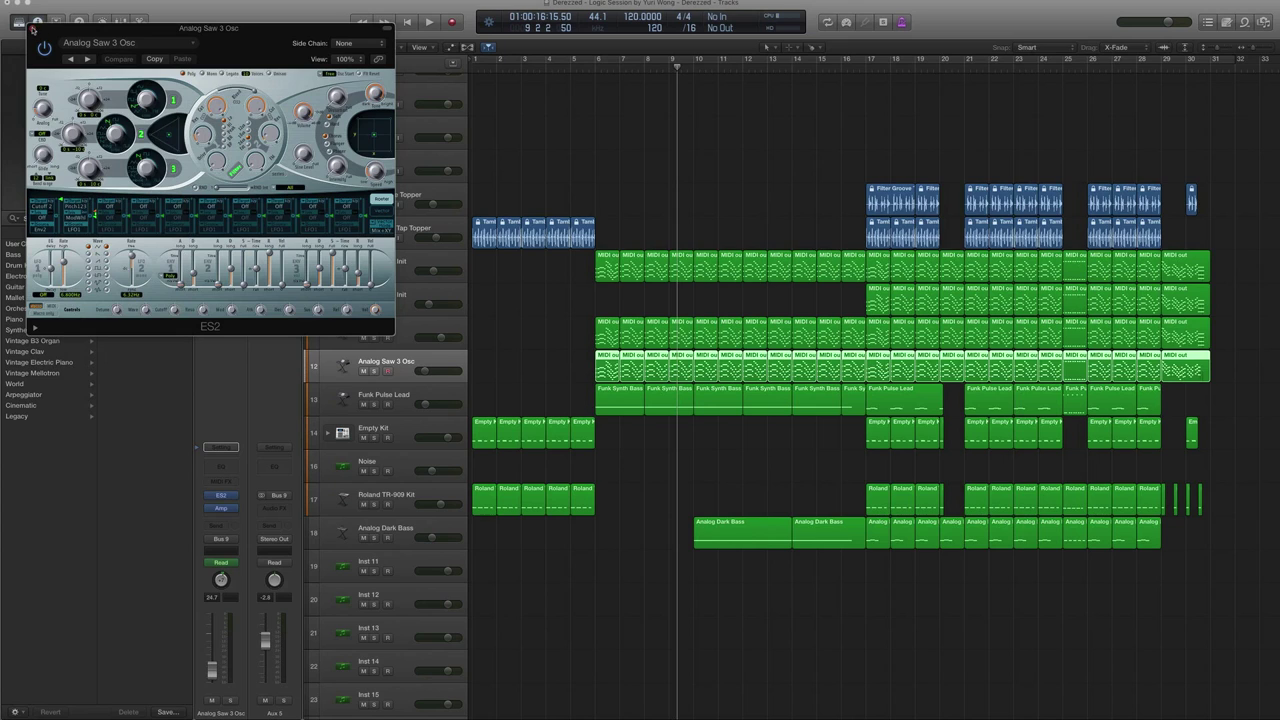
pyautogui.click(33, 29)
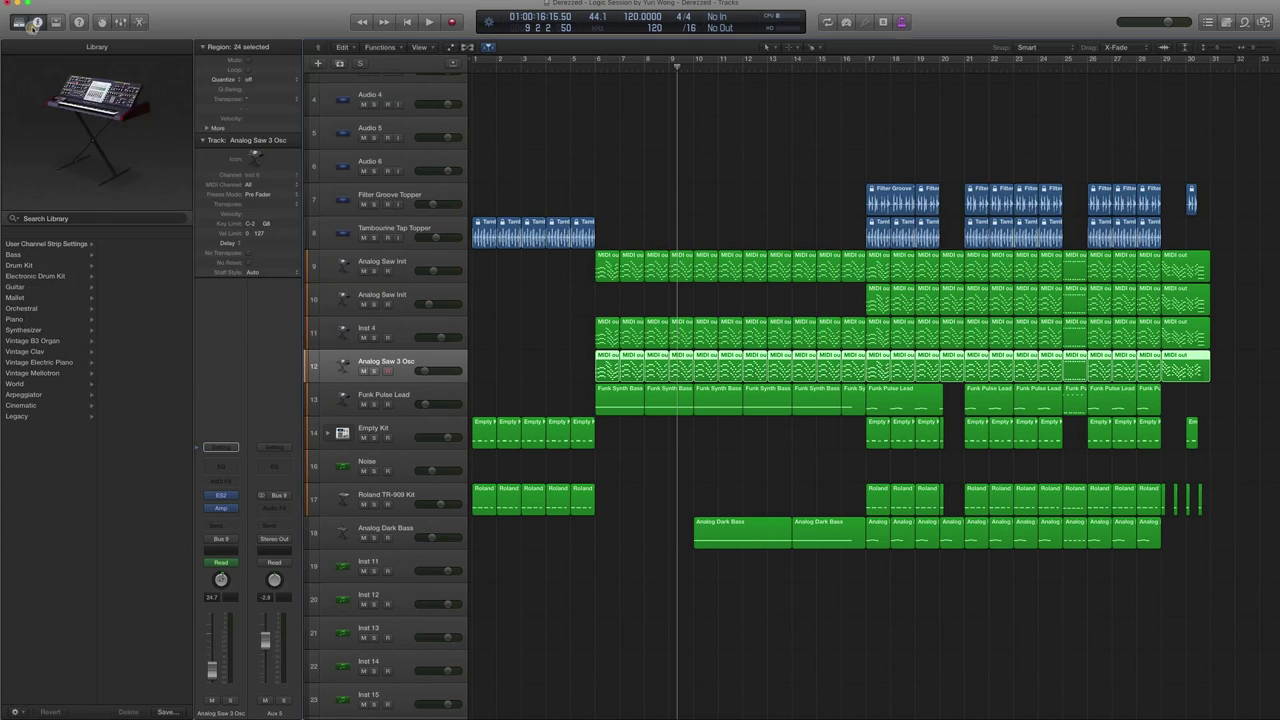
# Review the Amp Designer on Analog Saw 3 Osc and its Distorted preset list, keeping the current preset, and close the plug-in
pyautogui.click(221, 507)
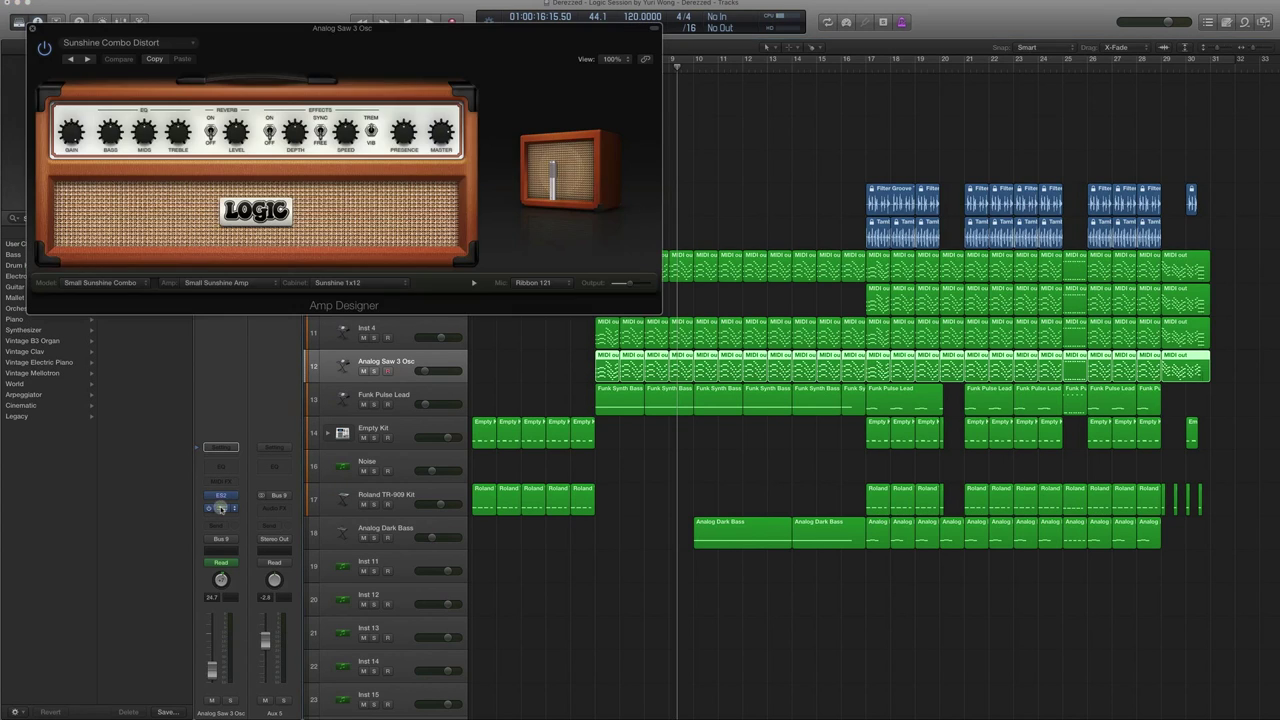
pyautogui.click(135, 42)
pyautogui.moveTo(108, 290)
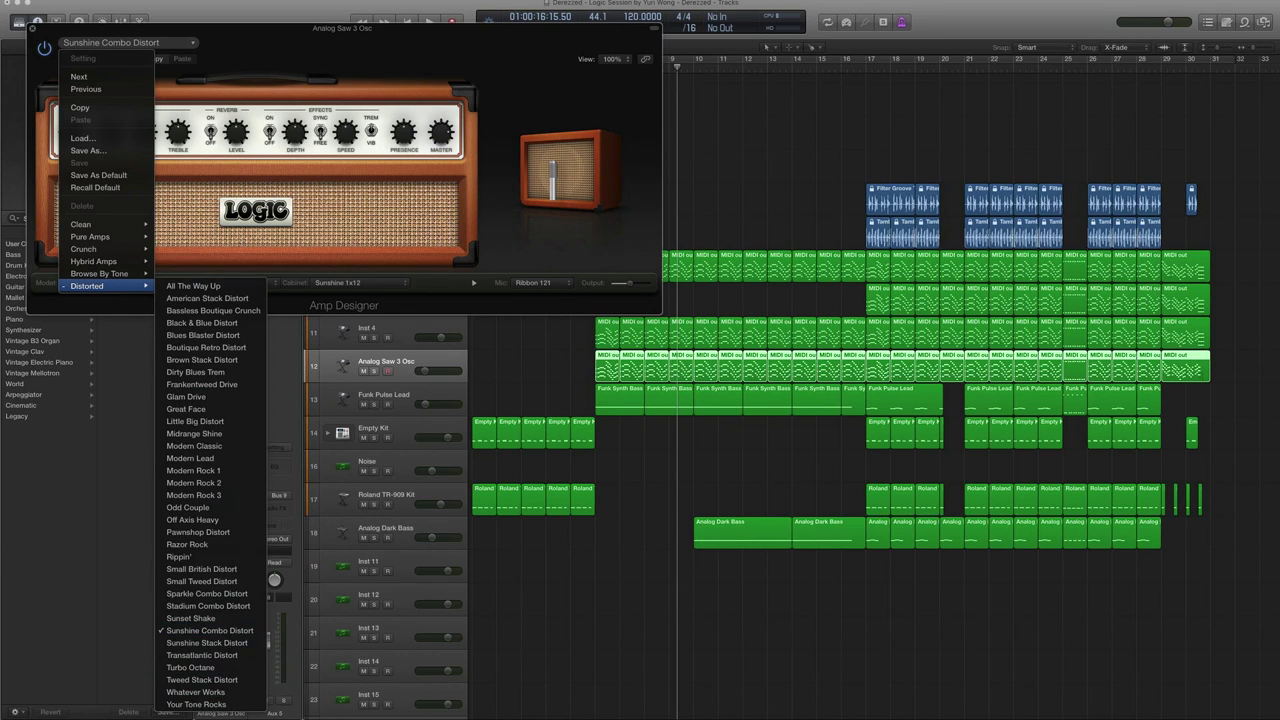
pyautogui.click(36, 37)
pyautogui.click(32, 28)
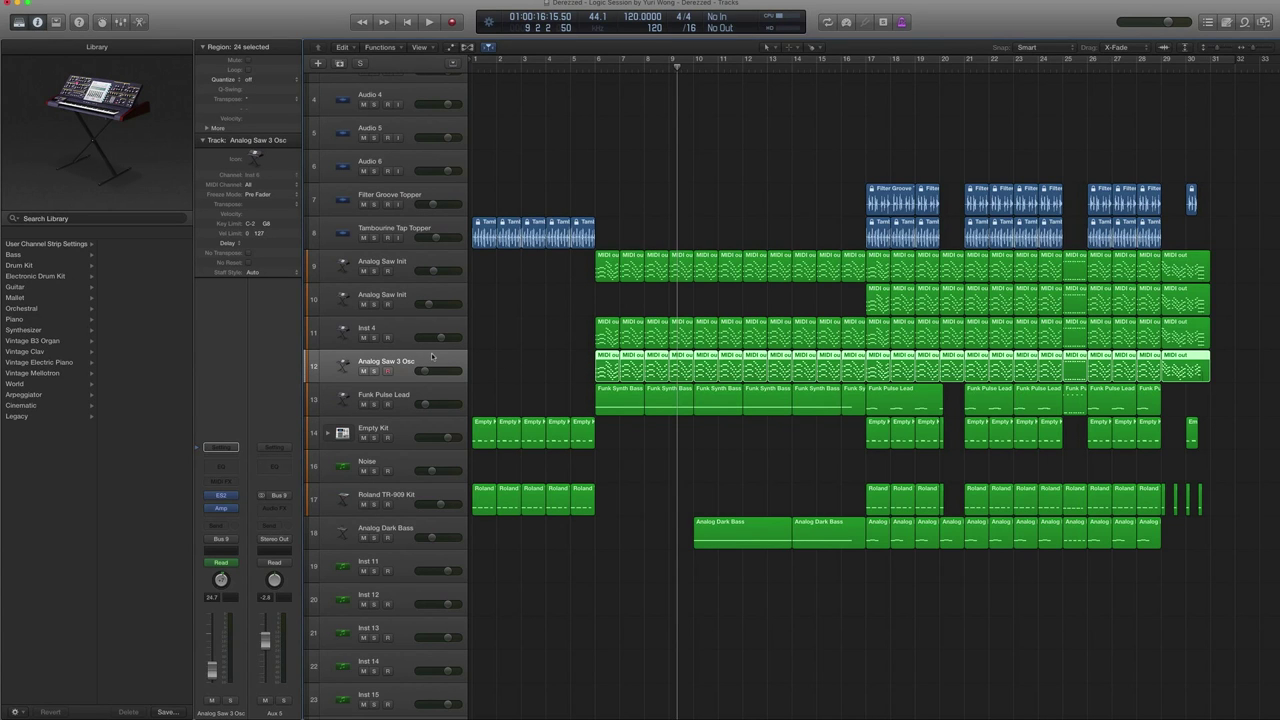
# Briefly show the volume automation, then solo the Analog Saw 3 Osc regions from bar 6 up to bar 17, listen, and unsolo
pyautogui.press('a')
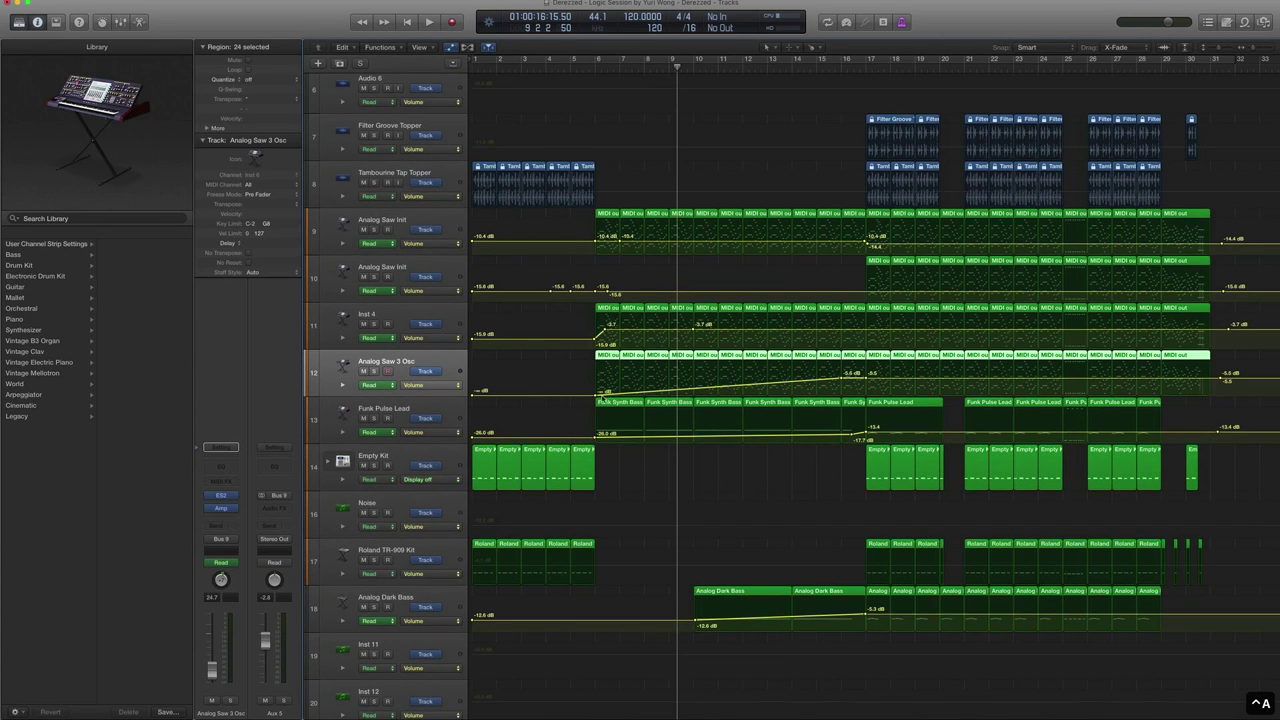
pyautogui.press('a')
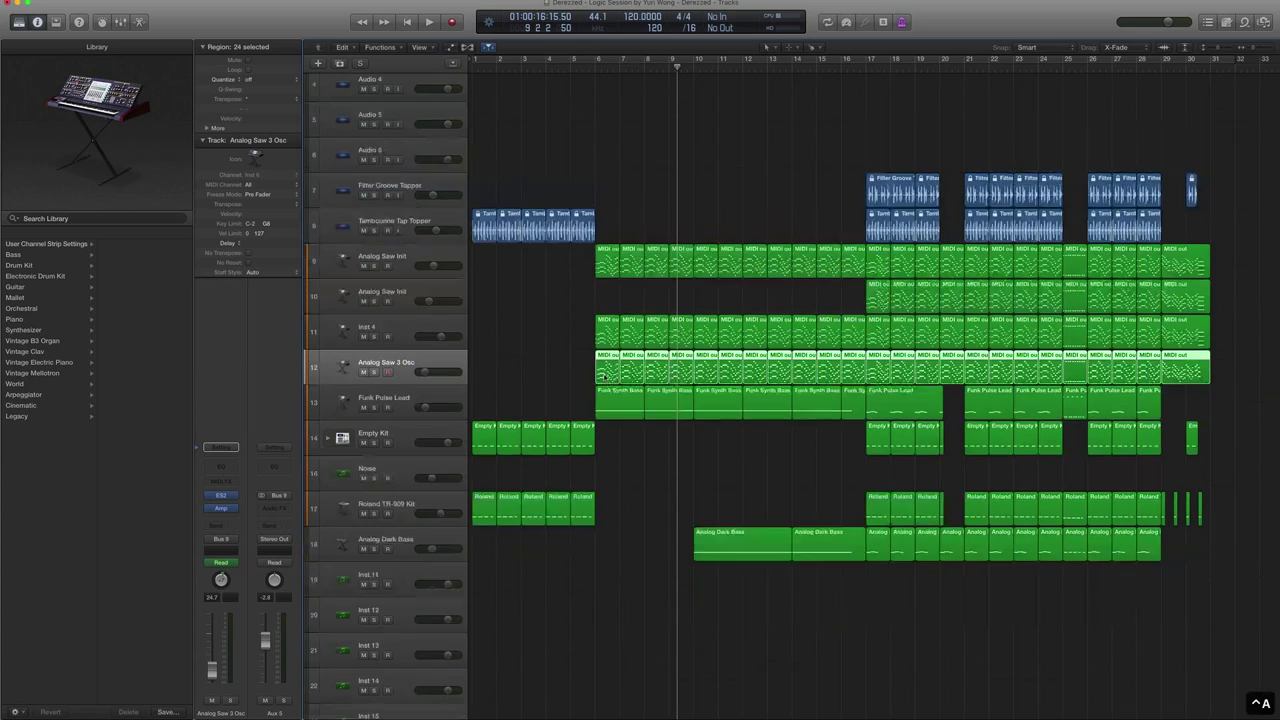
pyautogui.moveTo(575, 356); pyautogui.dragTo(862, 366)
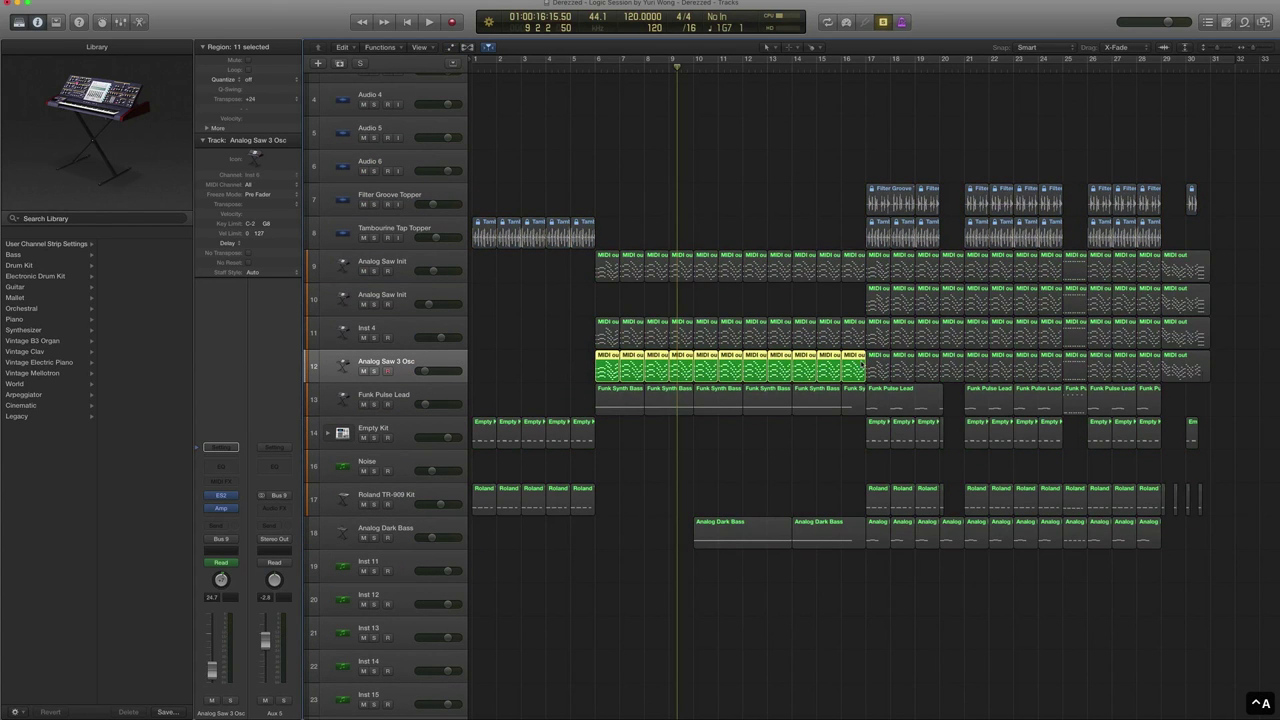
pyautogui.press('space')
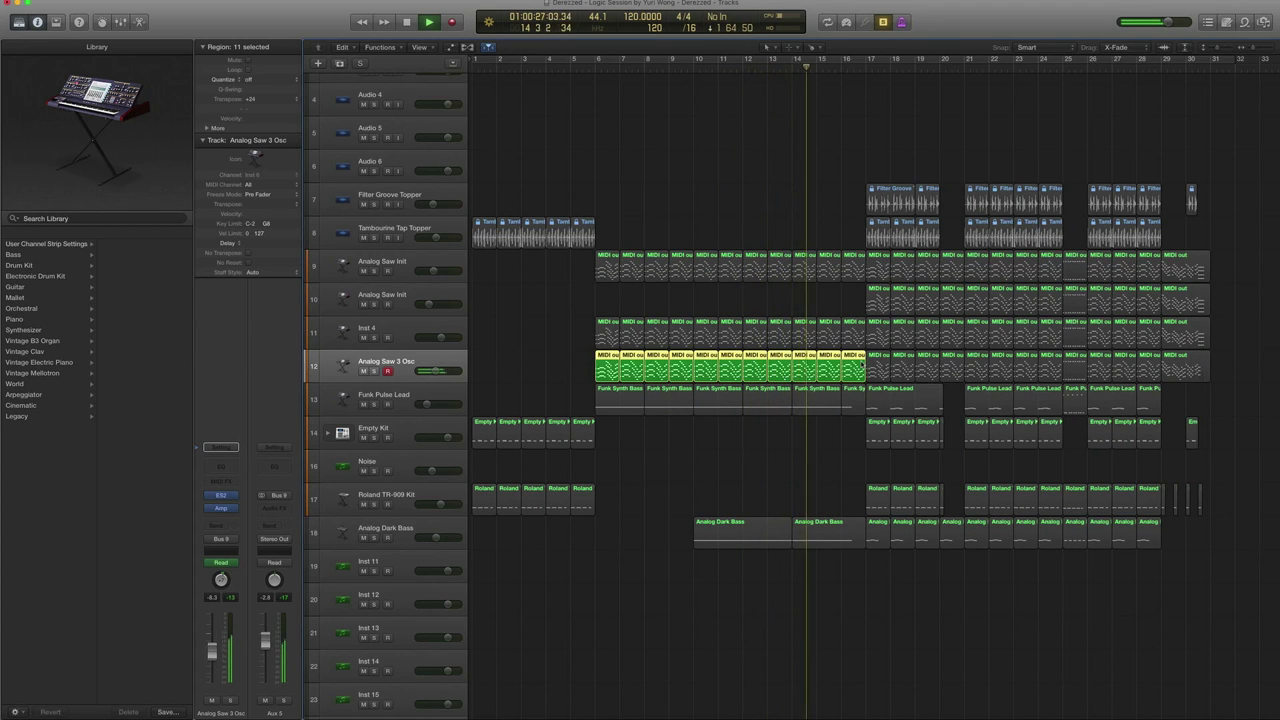
pyautogui.press('space')
pyautogui.hotkey('ctrl', 's')
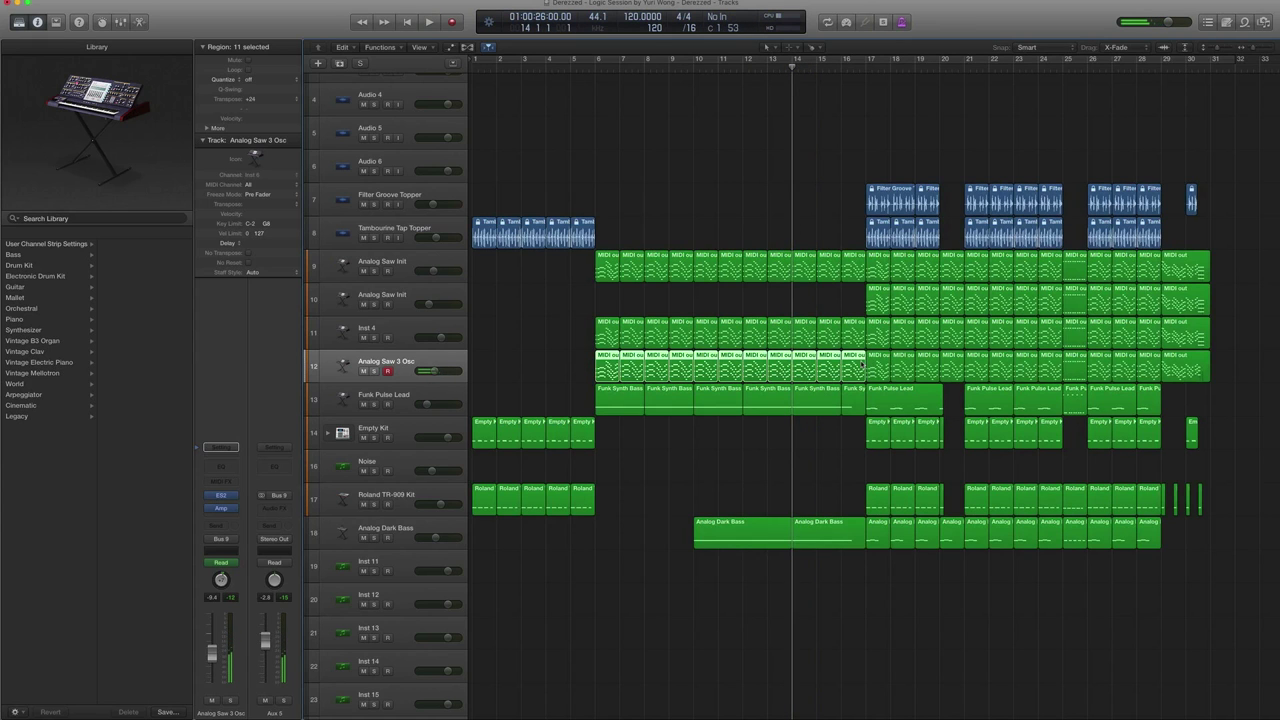
# Solo the regions on tracks 9, 11 and 12 from bar 6 up to bar 17, listen to all three layers together, and unsolo
pyautogui.moveTo(592, 272); pyautogui.dragTo(852, 366)
pyautogui.hotkey('ctrl', 's')
pyautogui.hotkey('shift', 'space')
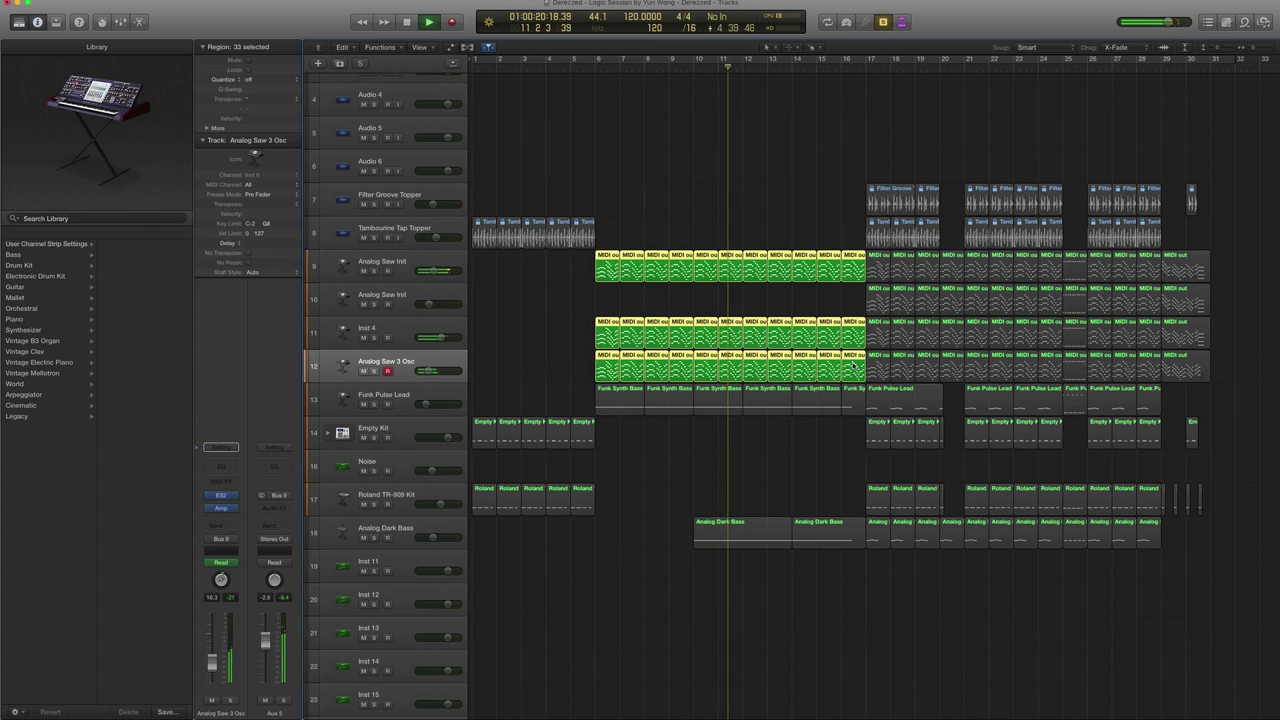
pyautogui.press('space')
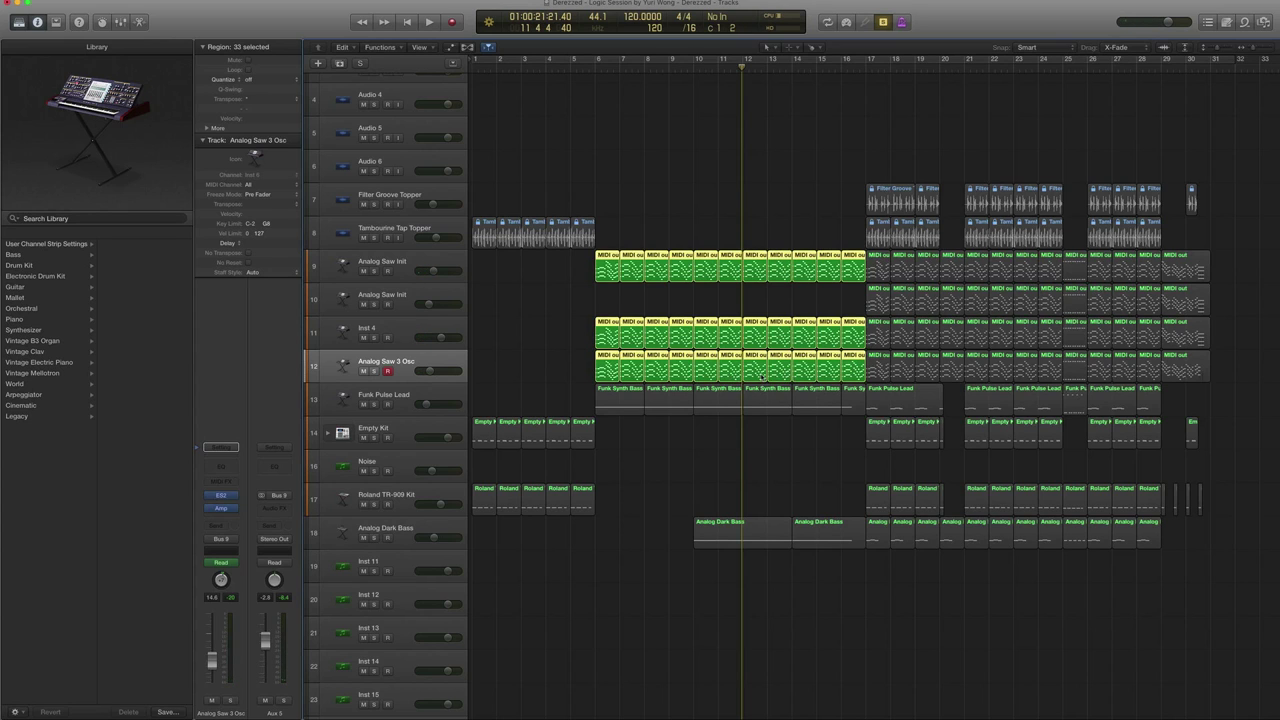
pyautogui.press('space')
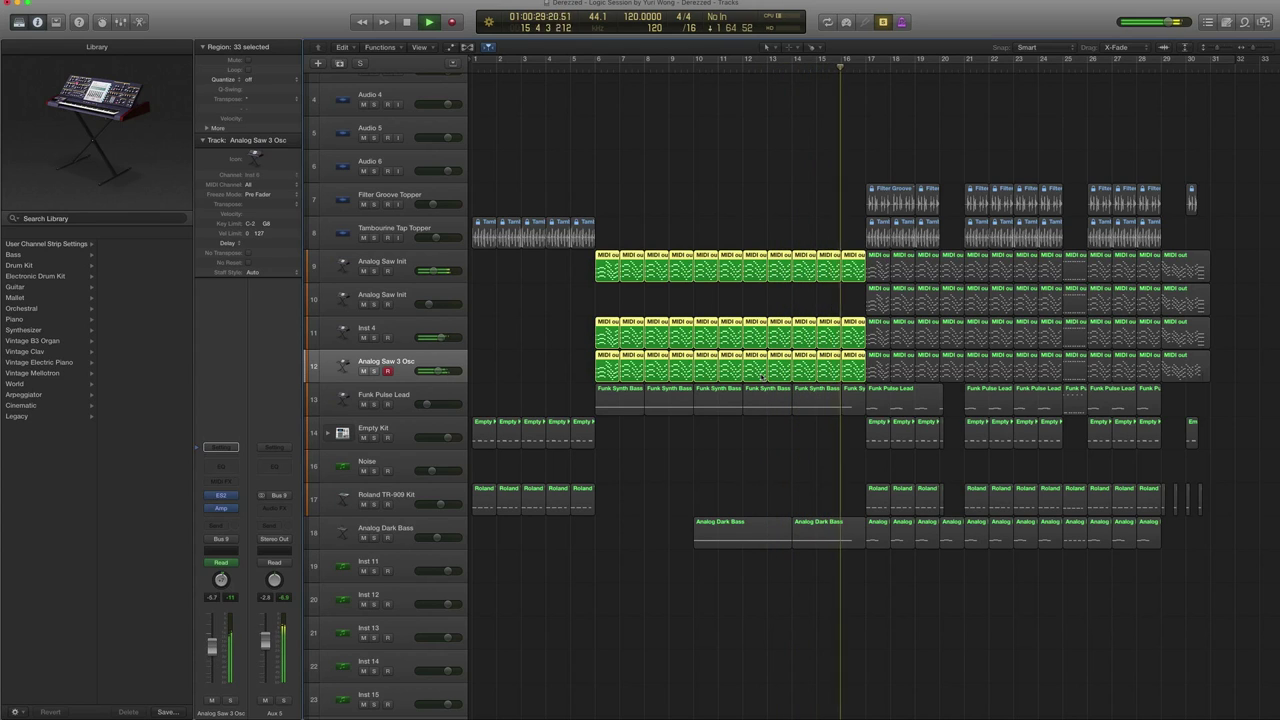
pyautogui.press('space')
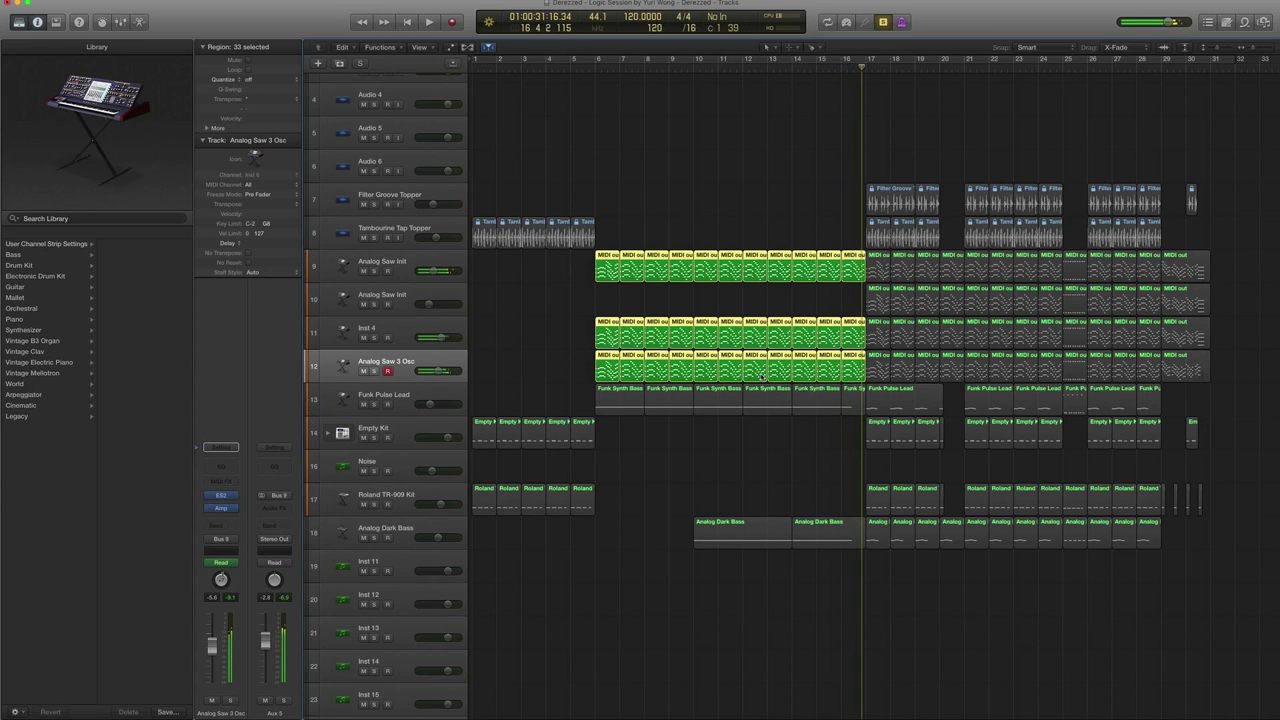
pyautogui.press(',')
pyautogui.hotkey('ctrl', 's')
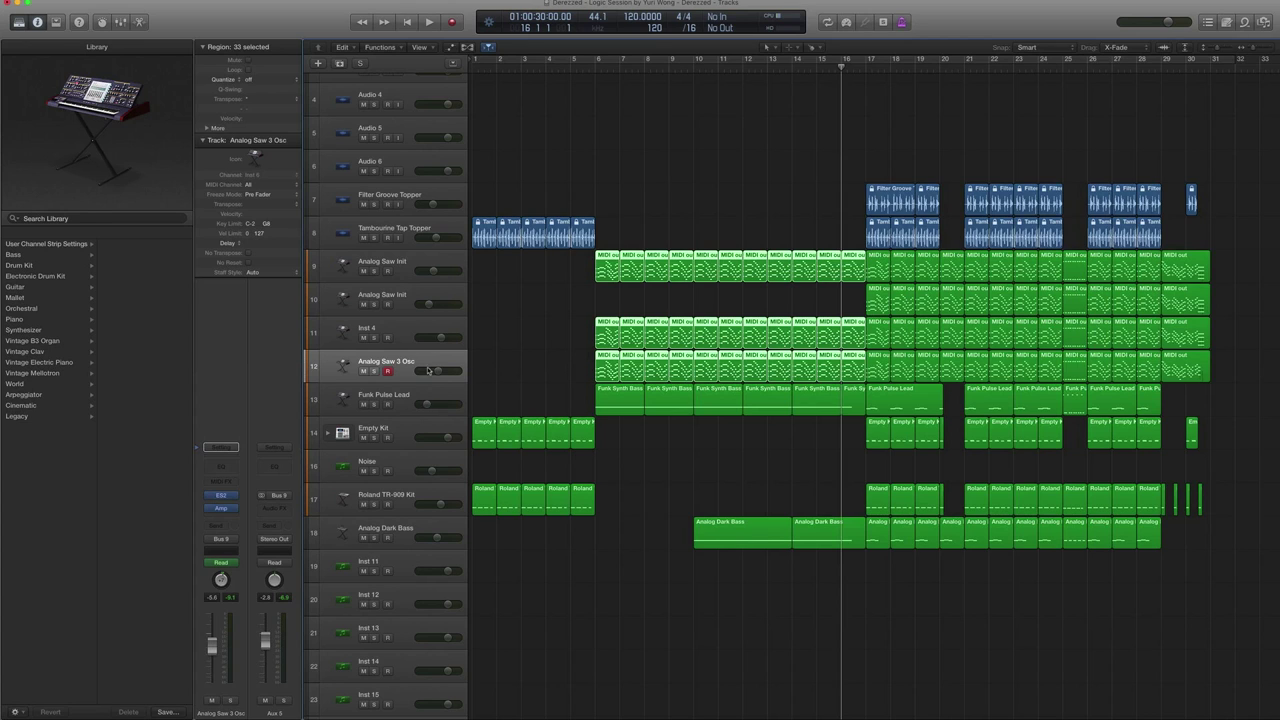
# Select the Funk Pulse Lead track and its first five Funk Synth Bass regions, review the ES2 synth and preset categories, and close the synth
pyautogui.click(415, 392)
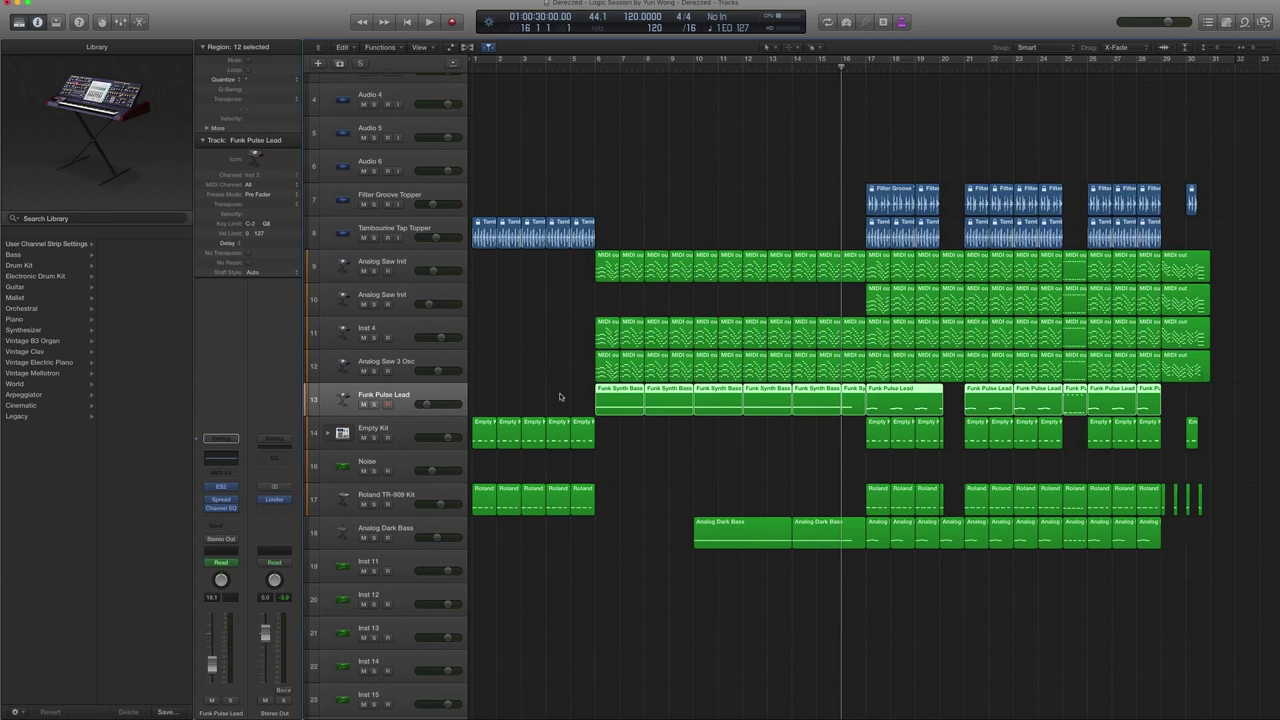
pyautogui.moveTo(560, 397); pyautogui.dragTo(796, 394)
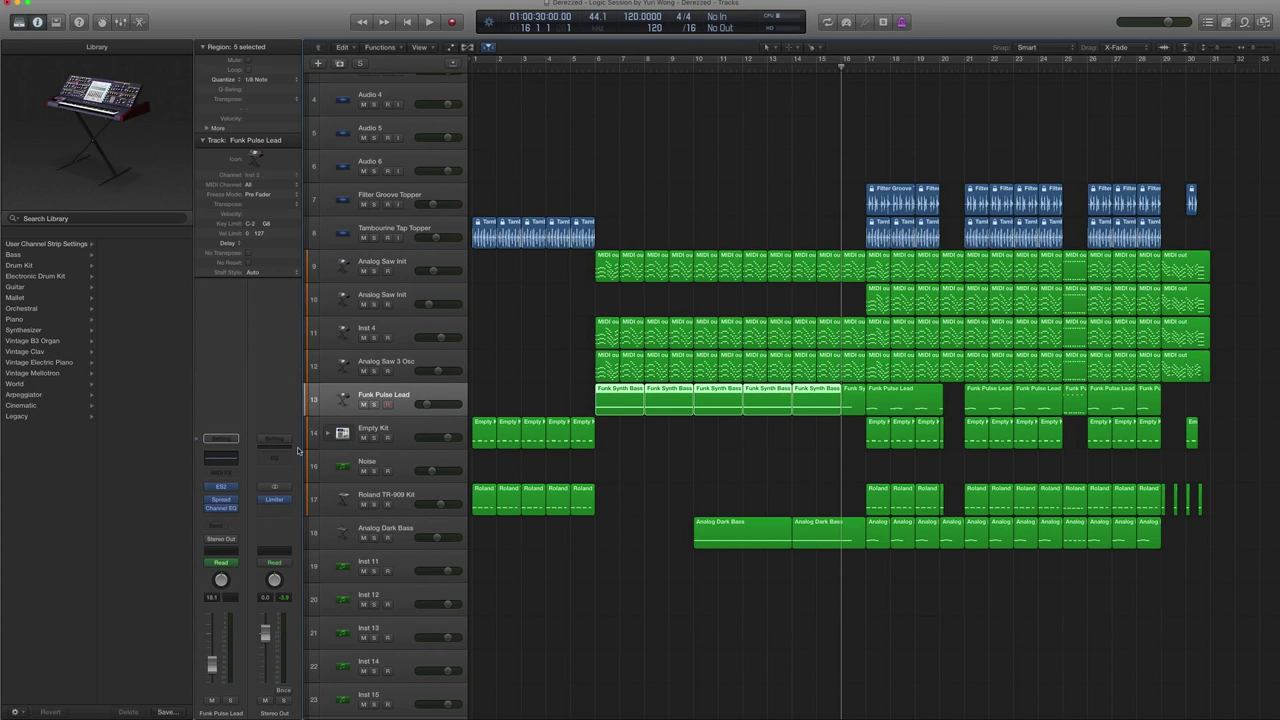
pyautogui.click(218, 487)
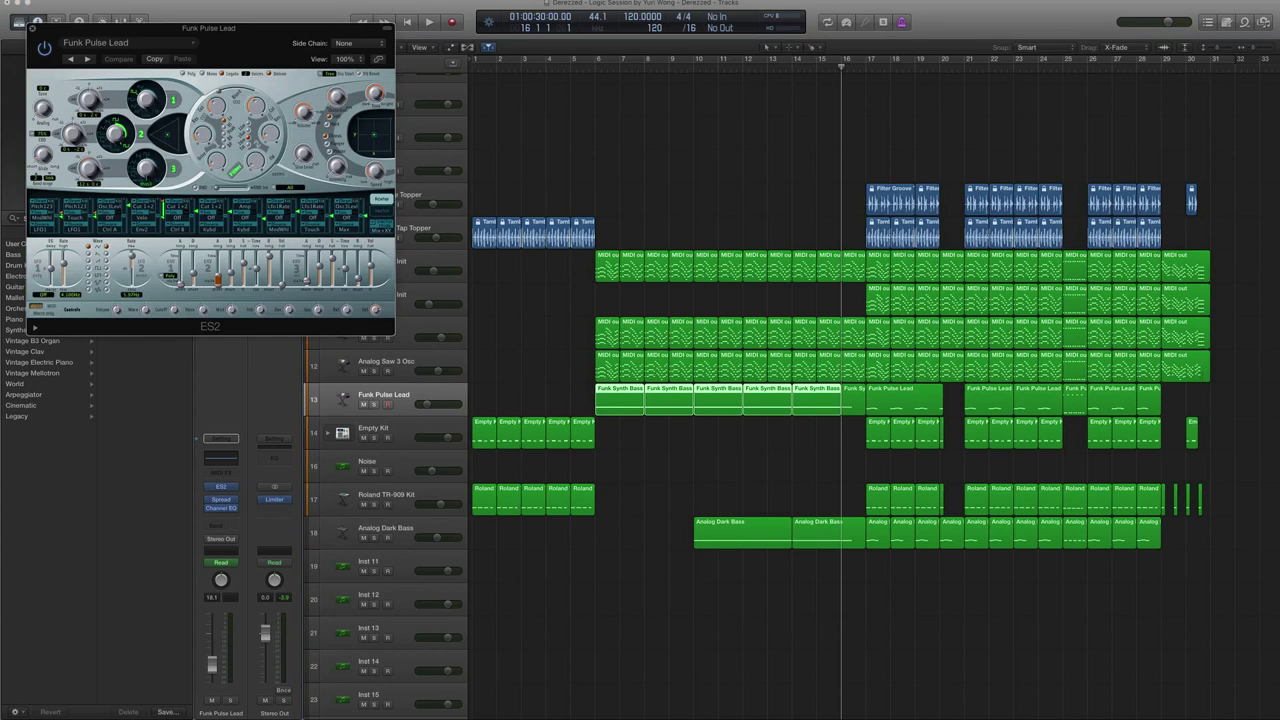
pyautogui.click(130, 42)
pyautogui.moveTo(125, 258)
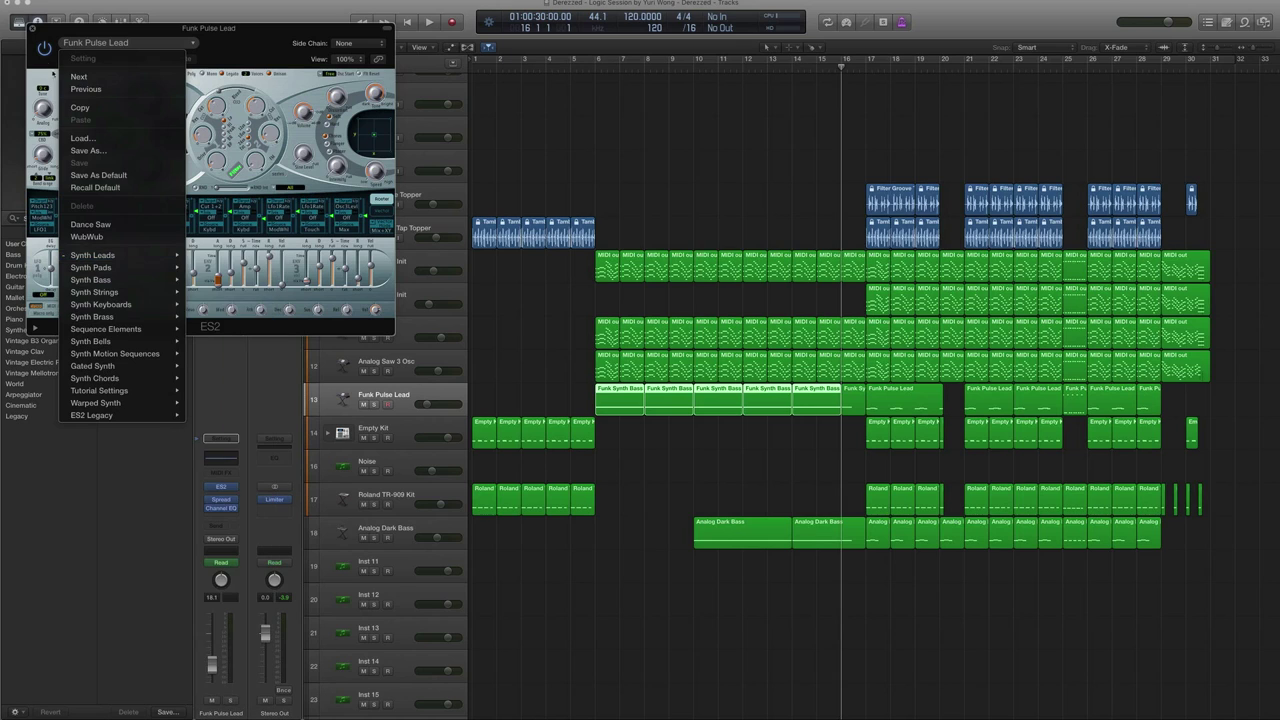
pyautogui.click(31, 27)
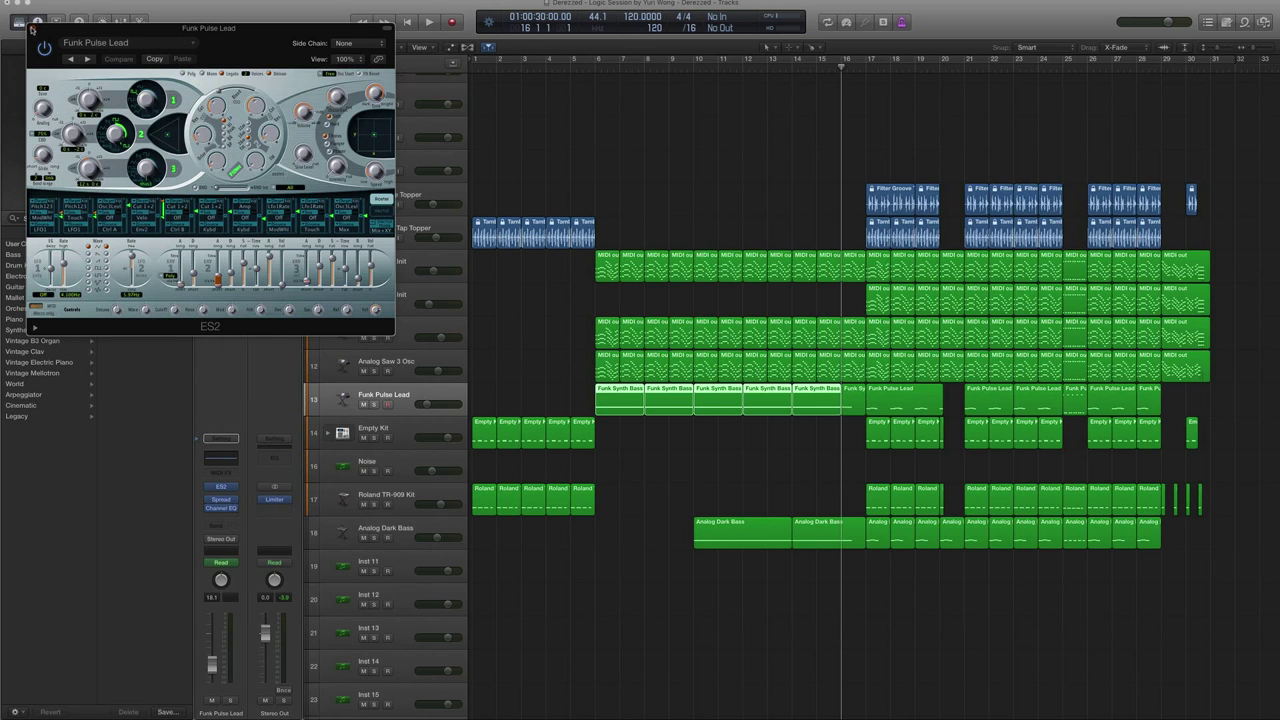
pyautogui.click(31, 27)
# Review the Stereo Spread and Channel EQ plug-ins on Funk Pulse Lead without changing them, close both, and keep the inspector shown
pyautogui.click(221, 499)
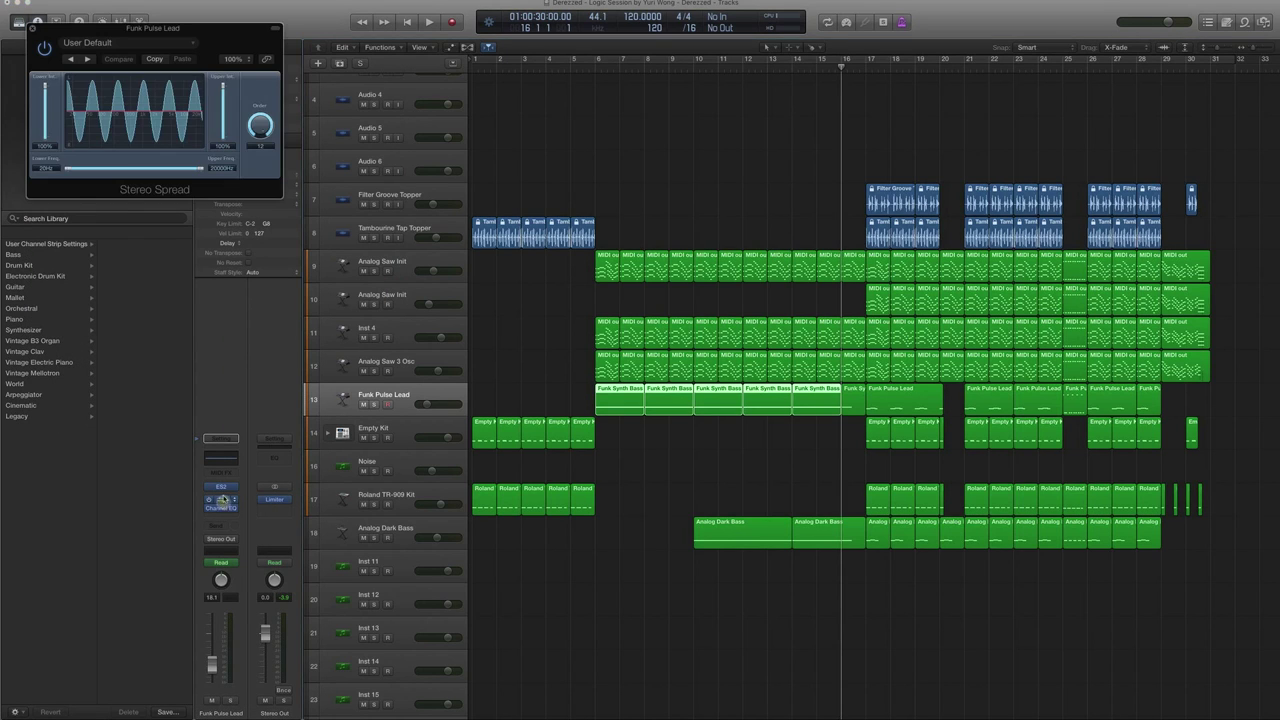
pyautogui.click(31, 28)
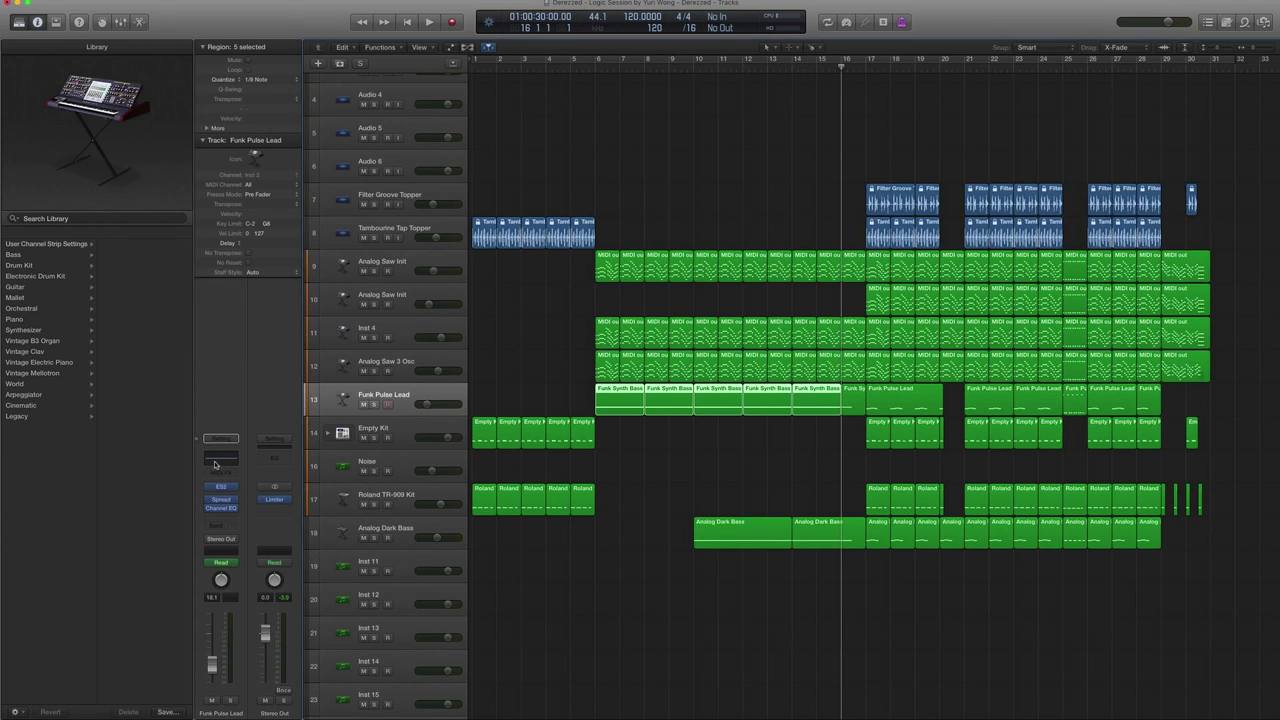
pyautogui.click(216, 461)
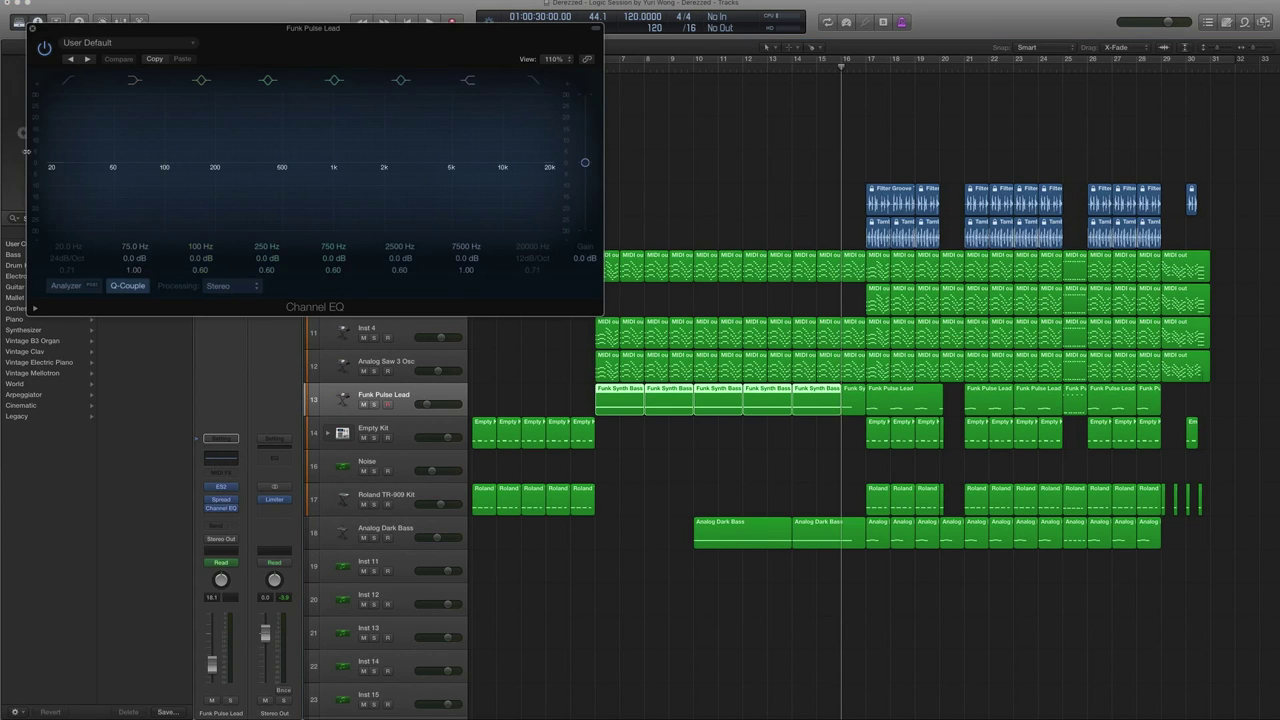
pyautogui.click(31, 31)
pyautogui.click(35, 27)
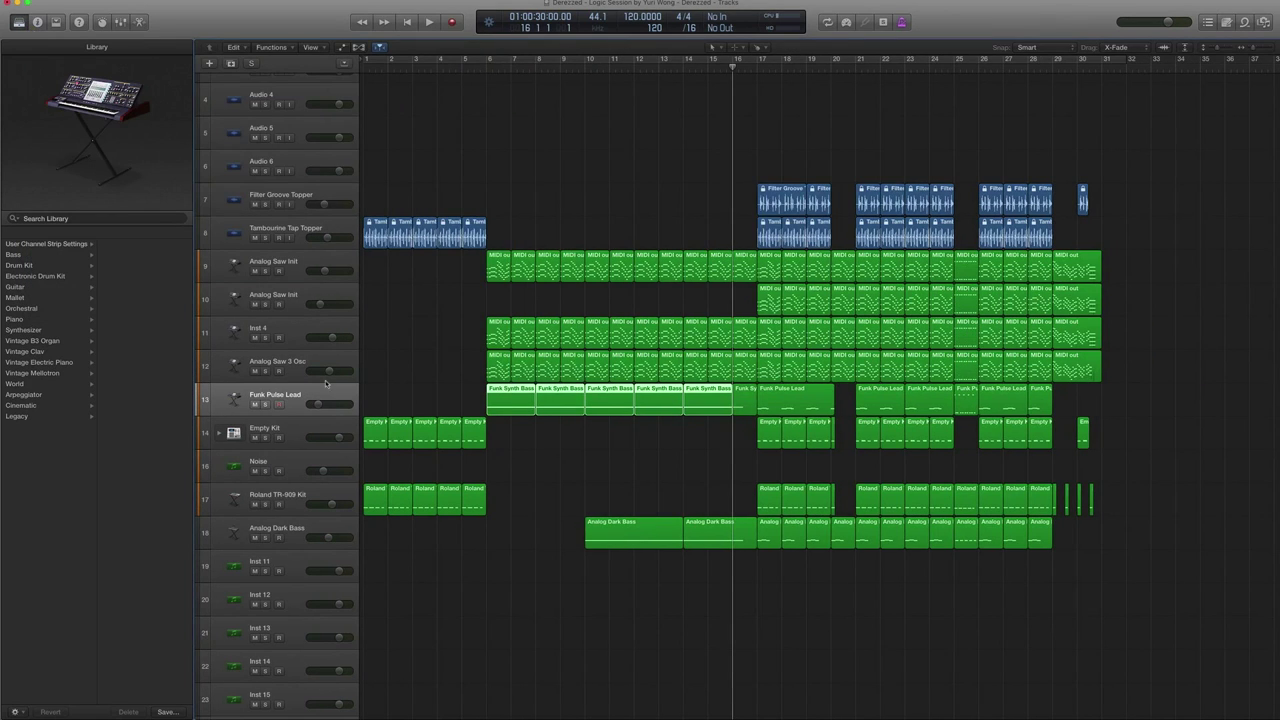
pyautogui.click(37, 21)
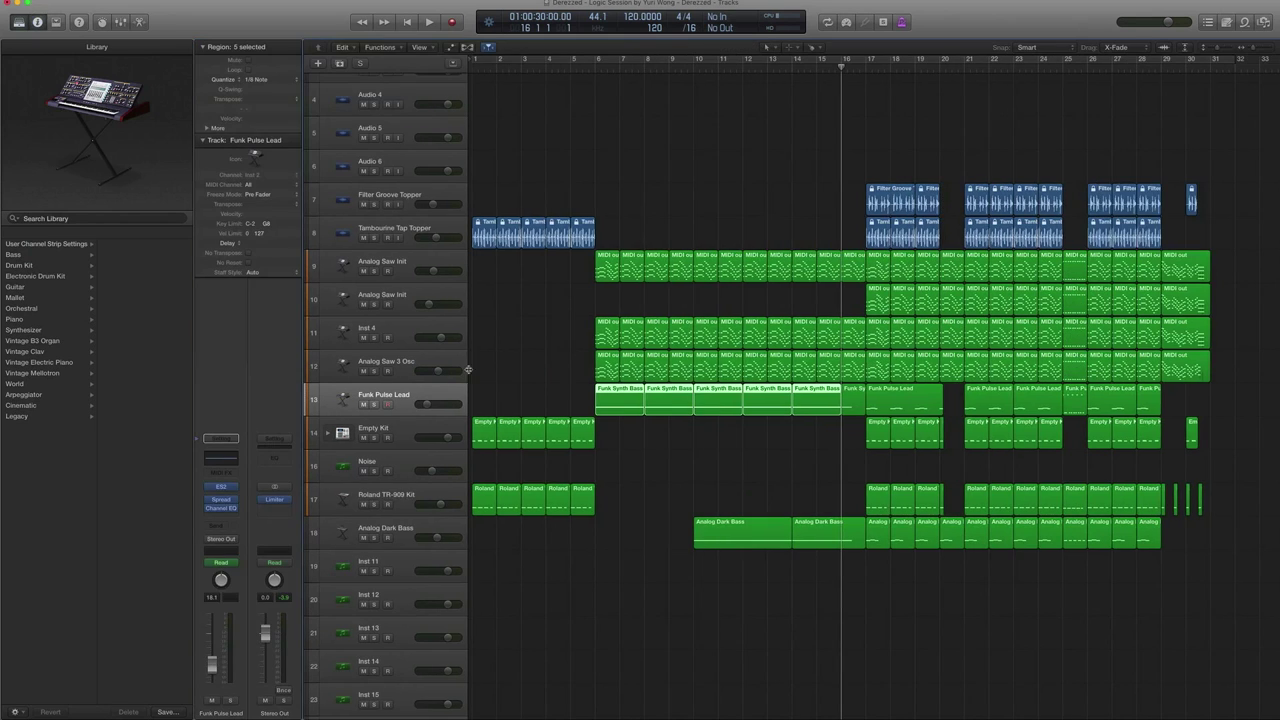
# Briefly show the Funk Pulse Lead volume automation, then solo the selected Funk Synth Bass regions, listen from about bar 6, and unsolo
pyautogui.press('a')
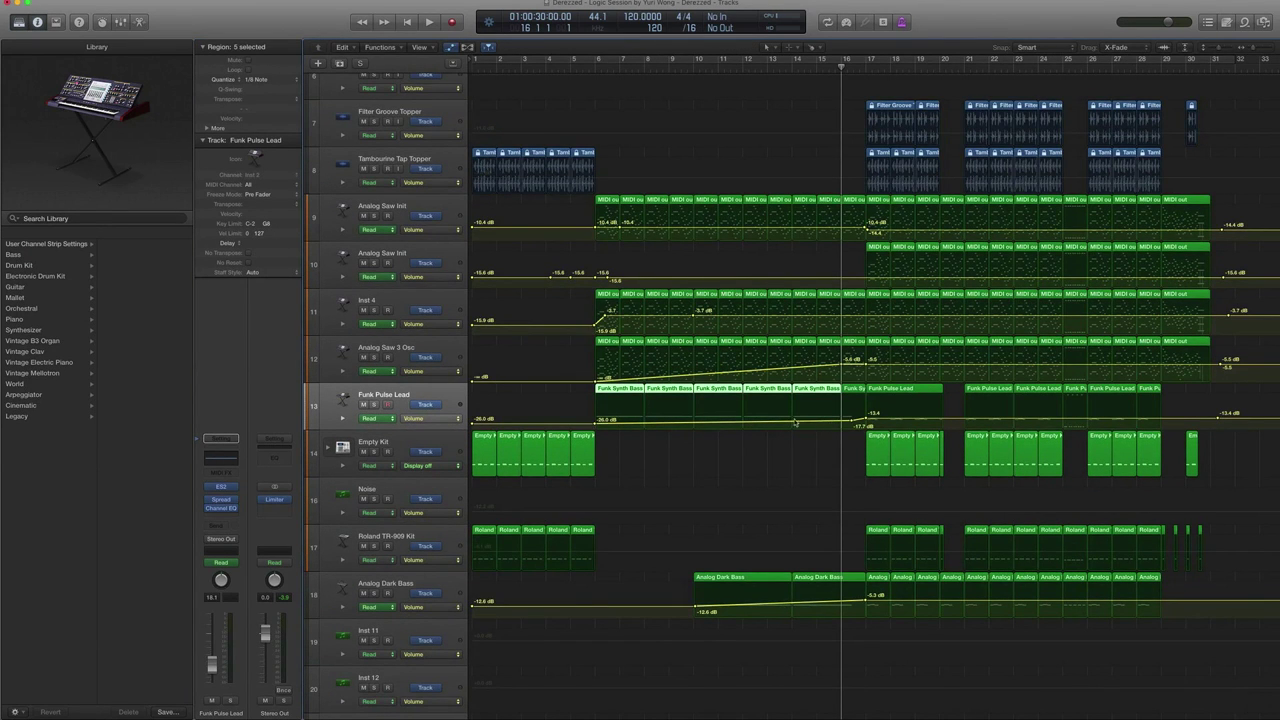
pyautogui.press('a')
pyautogui.hotkey('ctrl', 's')
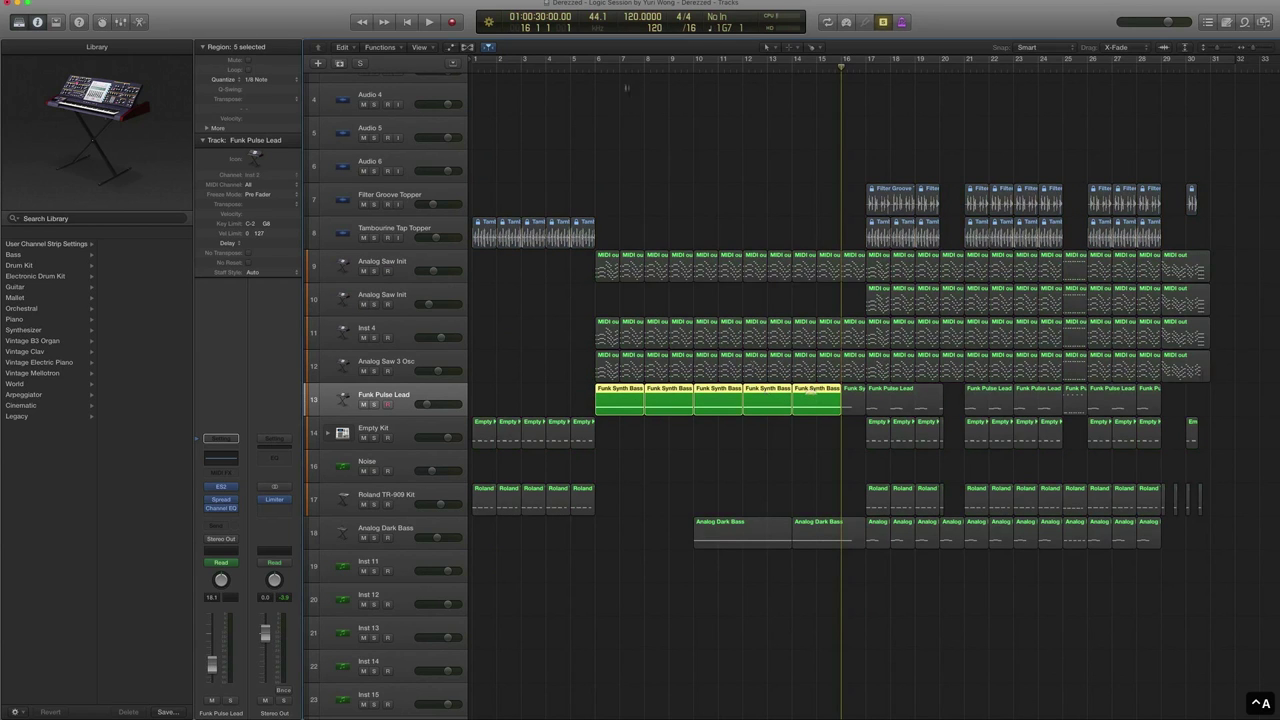
pyautogui.click(591, 68)
pyautogui.press('space')
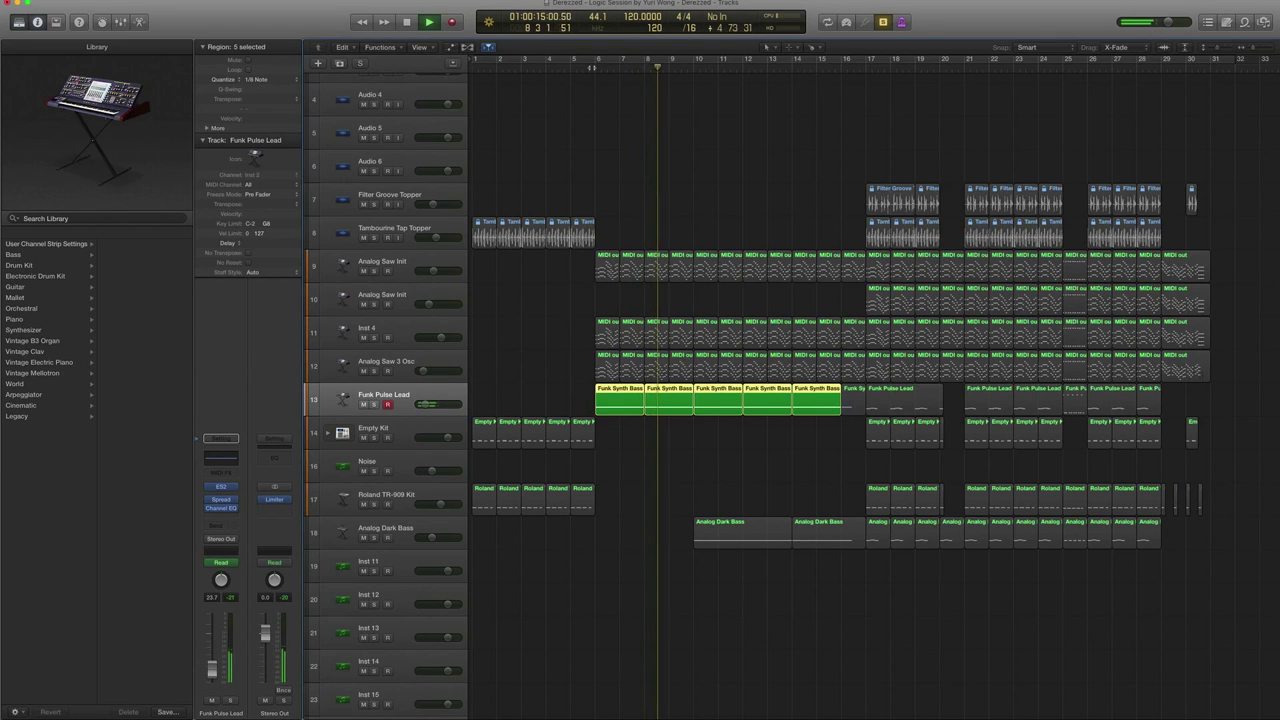
pyautogui.press('space')
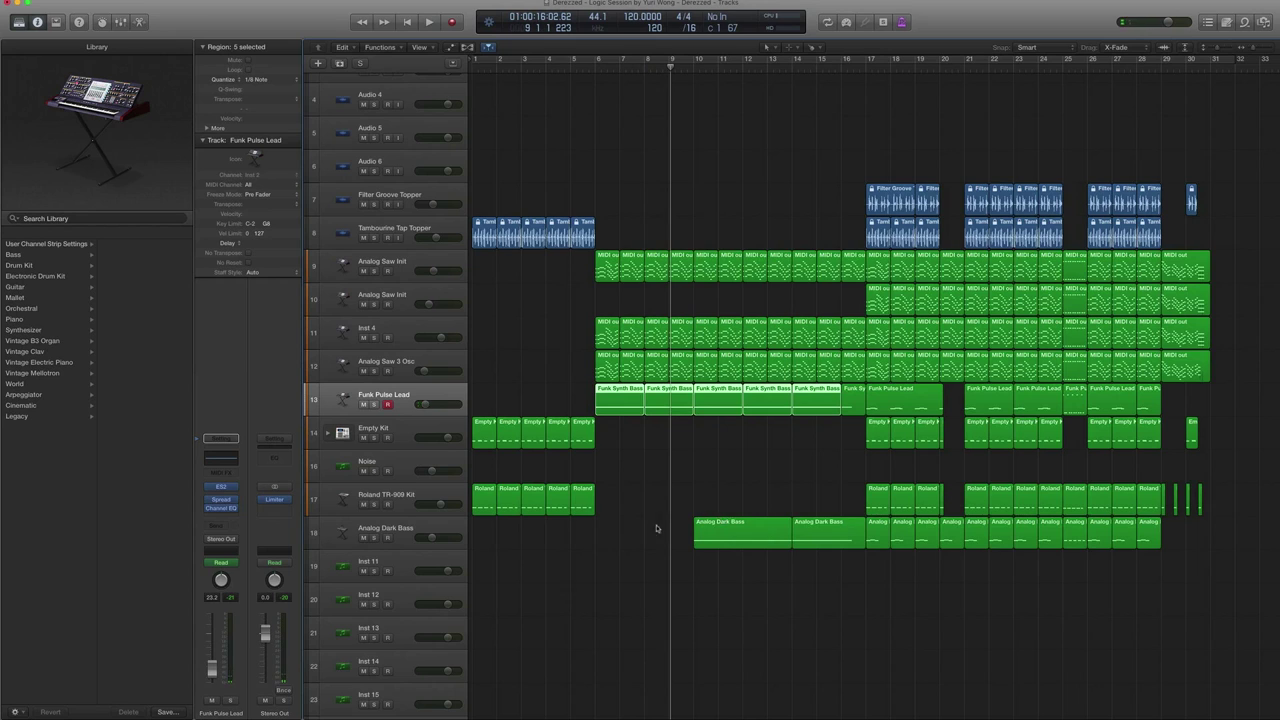
# Select the Analog Dark Bass track, review its Alchemy synth with the Analog Dark Bass preset, and close the synth
pyautogui.click(390, 530)
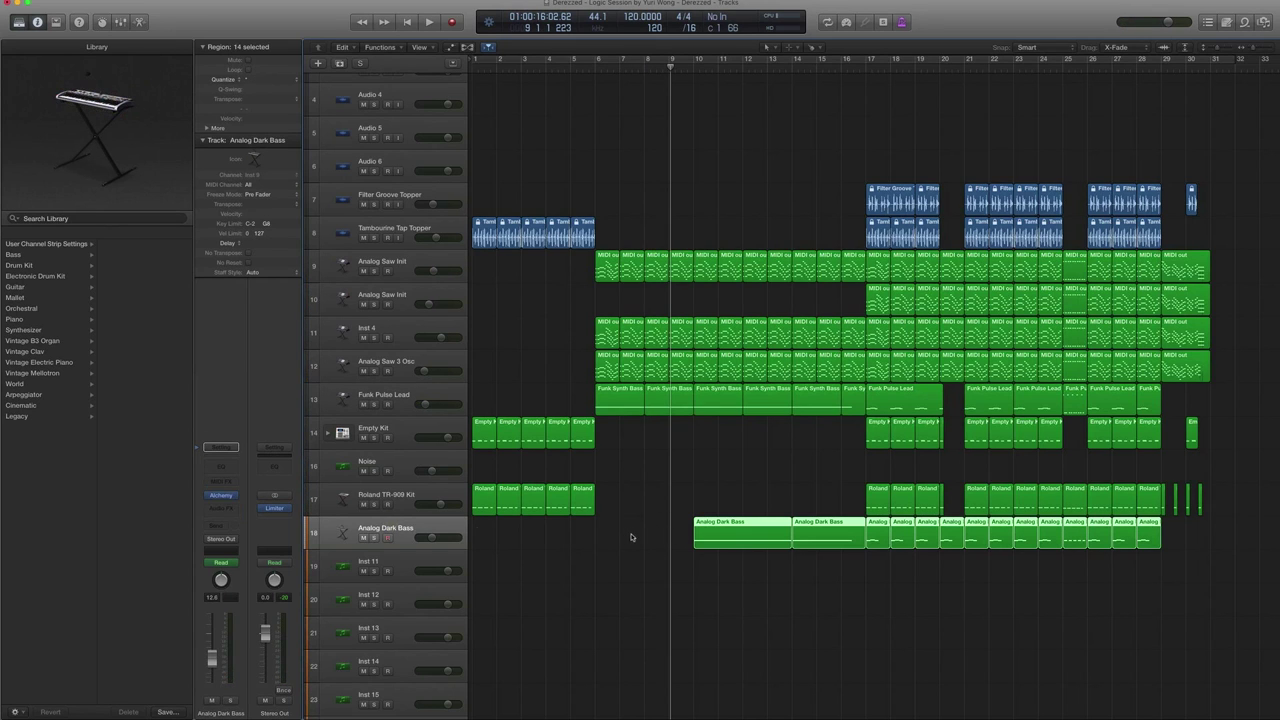
pyautogui.click(222, 497)
pyautogui.click(228, 494)
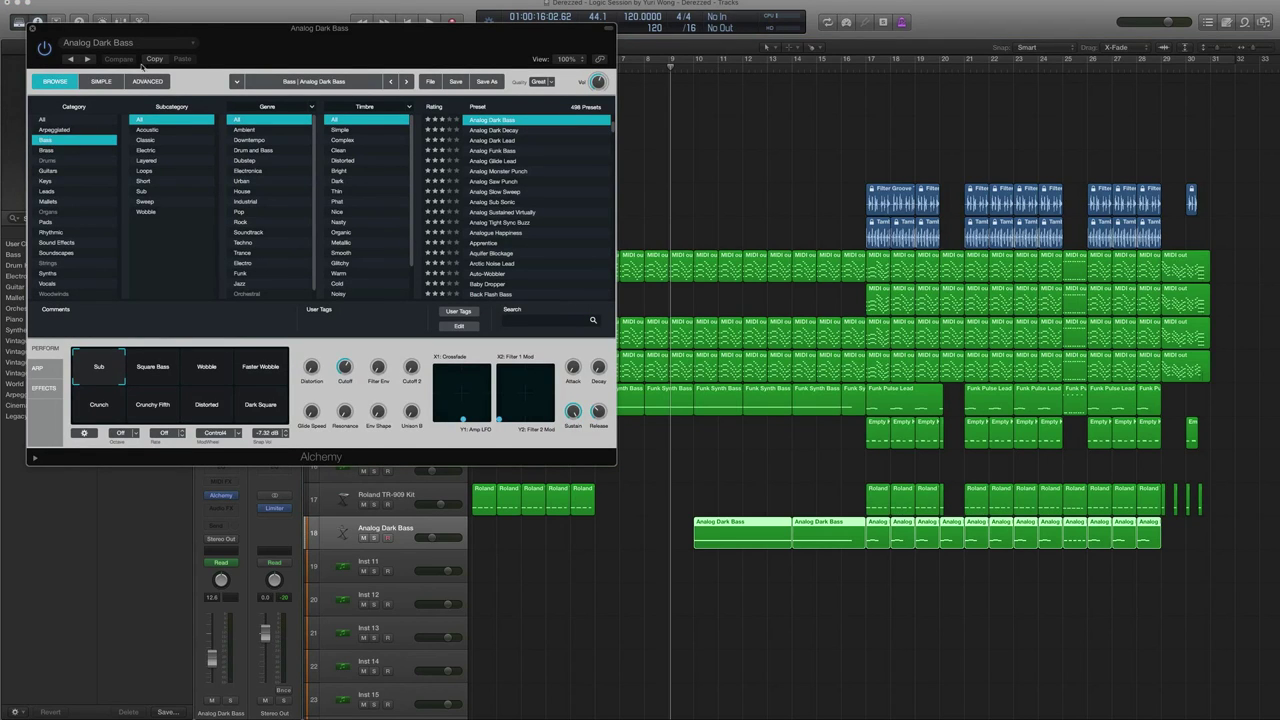
pyautogui.click(34, 29)
# Briefly show the Analog Dark Bass volume automation, then solo its two regions from bar 10 up to bar 17, listen, and unsolo
pyautogui.press('a')
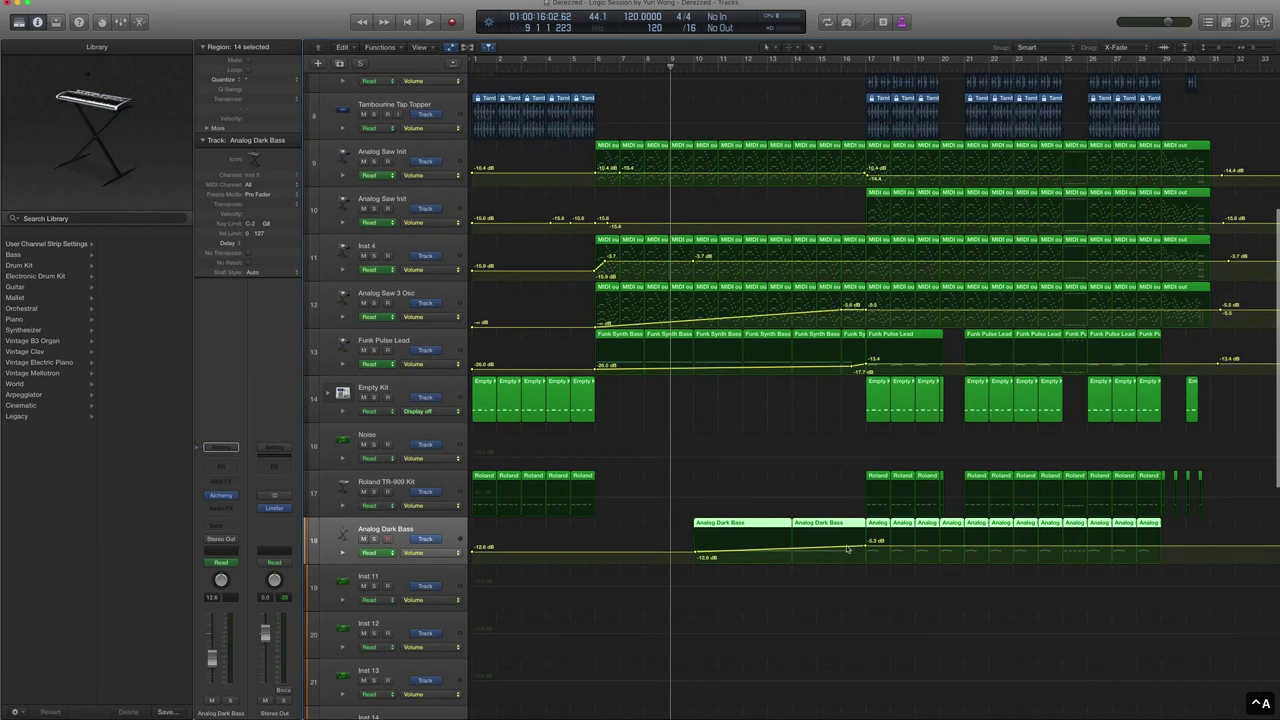
pyautogui.press('a')
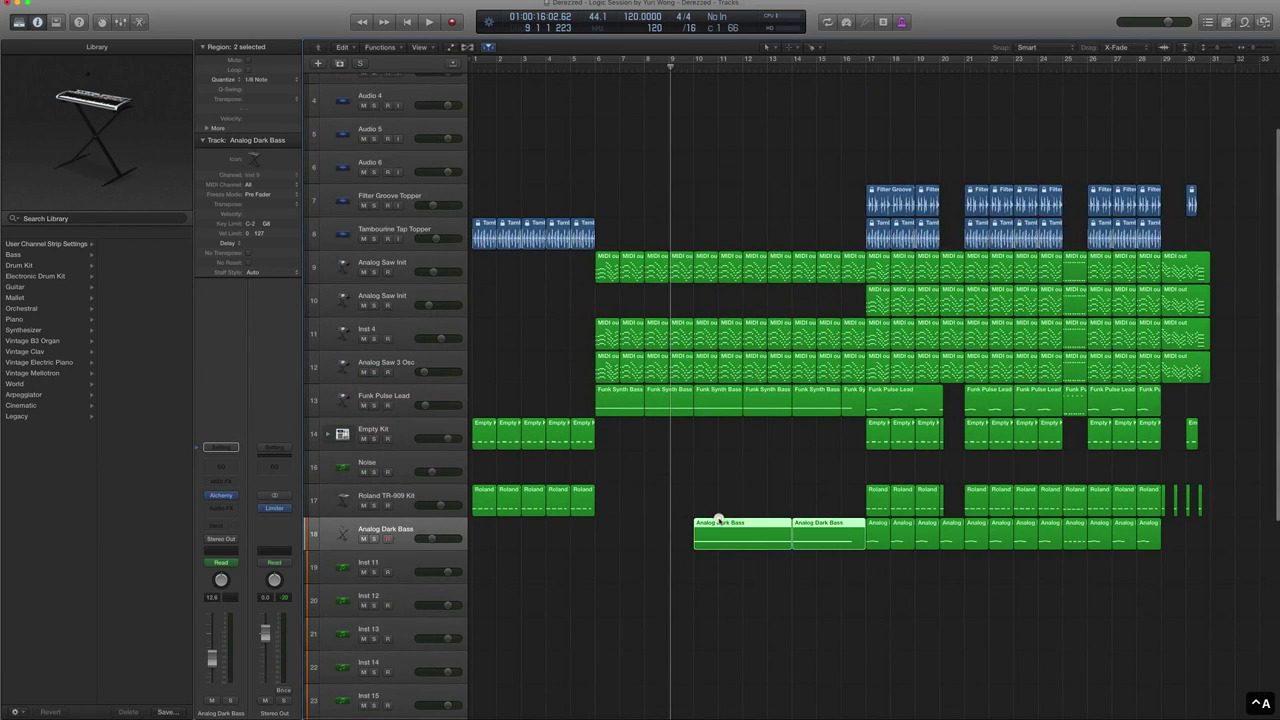
pyautogui.click(719, 522)
pyautogui.press('space')
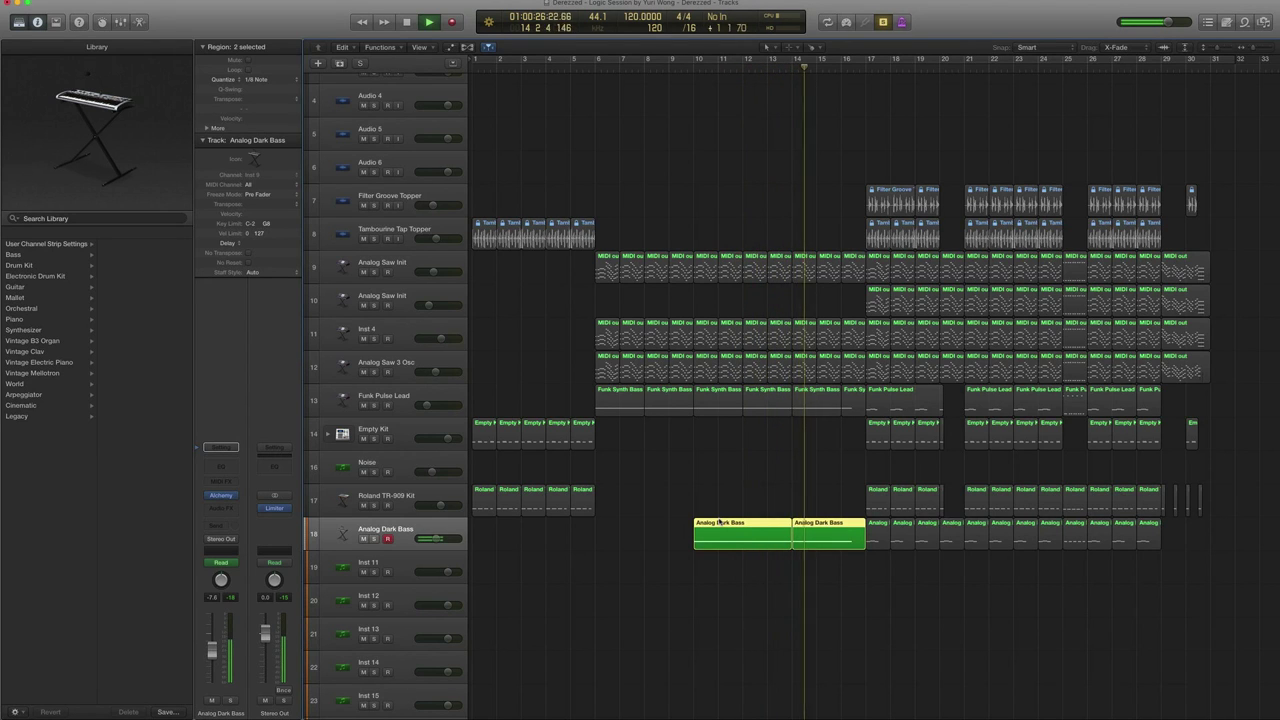
pyautogui.press('space')
pyautogui.hotkey('ctrl', 's')
# Move the playhead to bar 17, solo the Funk Pulse Lead region starting there, and listen to it
pyautogui.press(',')
pyautogui.press('.')
pyautogui.press('.')
pyautogui.press('.')
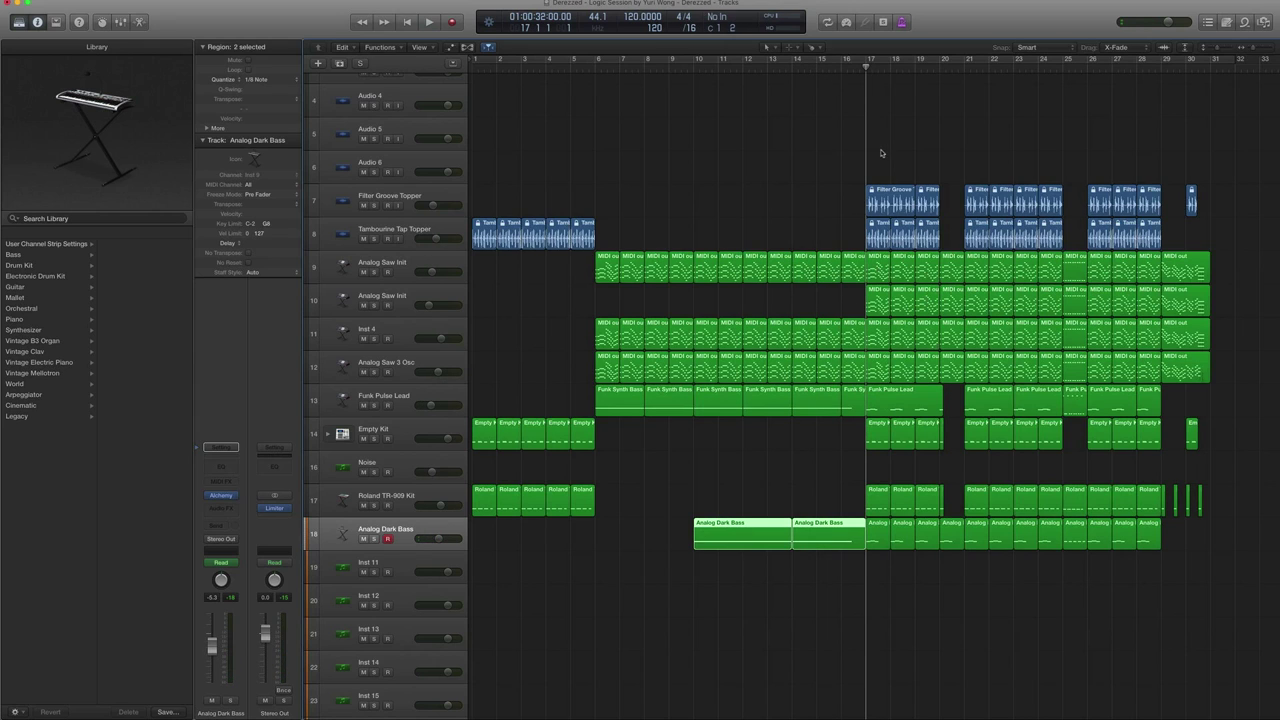
pyautogui.click(811, 223)
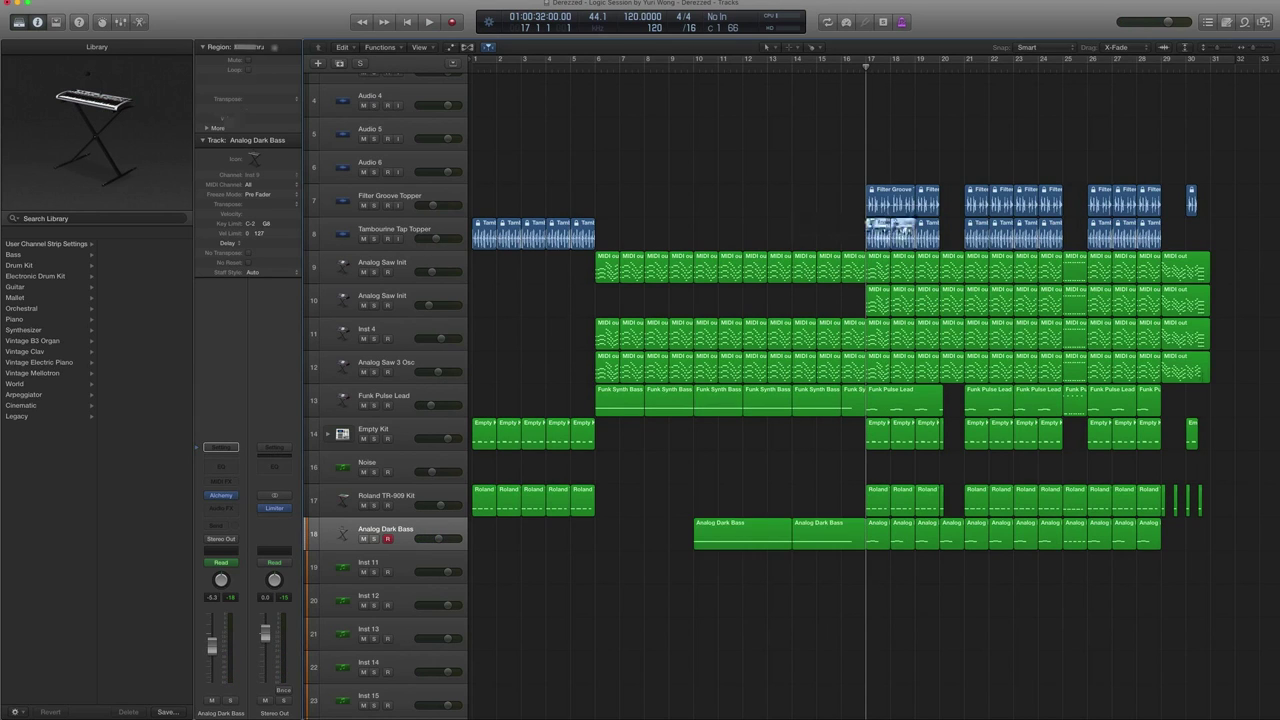
pyautogui.moveTo(846, 434); pyautogui.dragTo(946, 484)
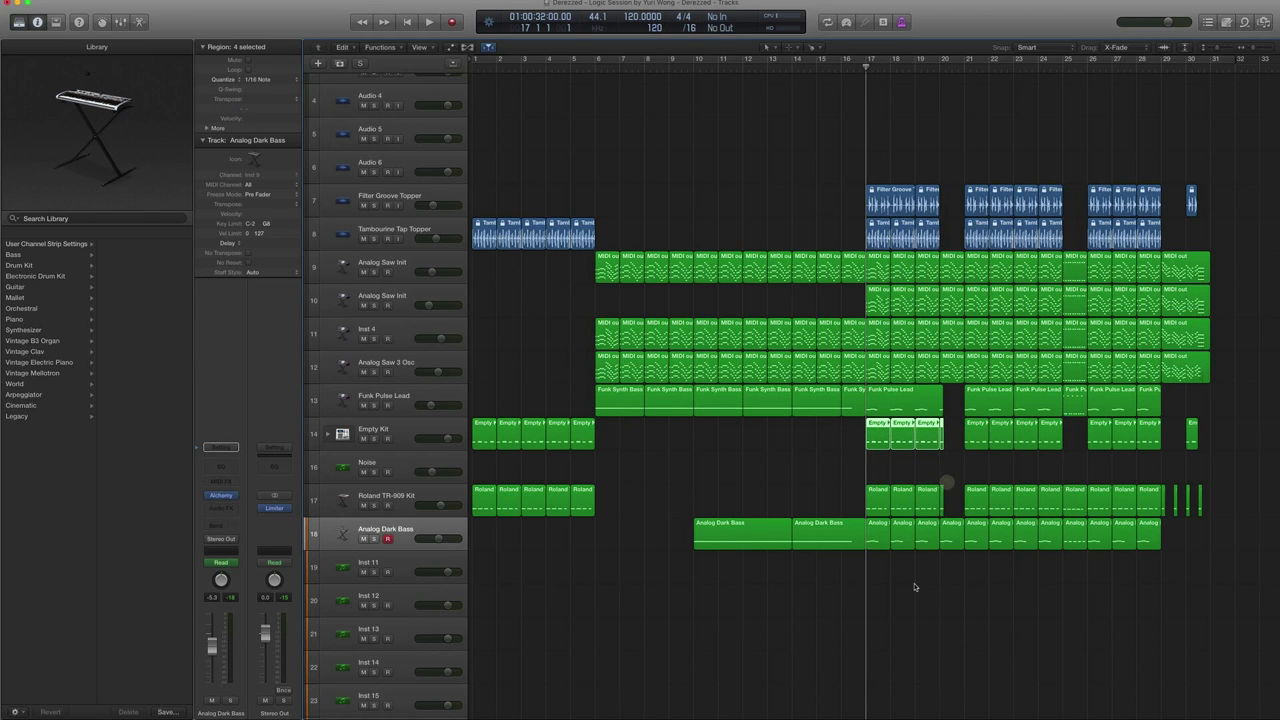
pyautogui.scroll(-2, 815, 455)
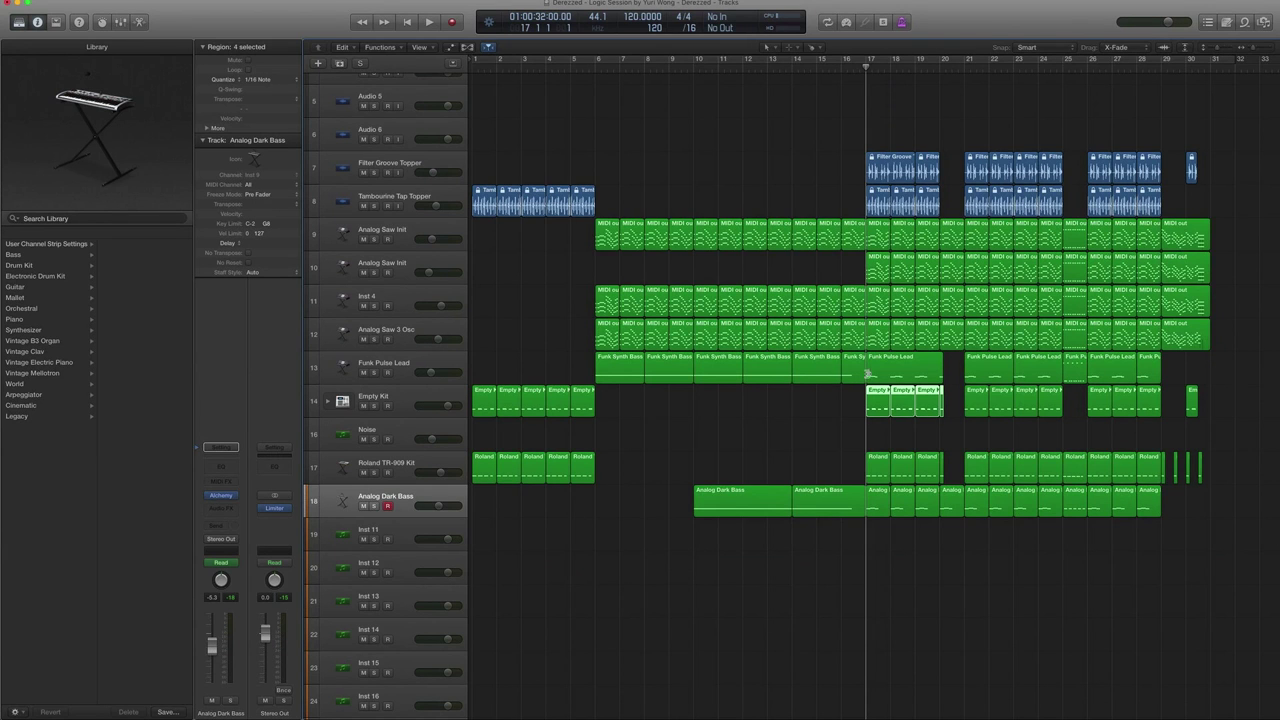
pyautogui.click(894, 372)
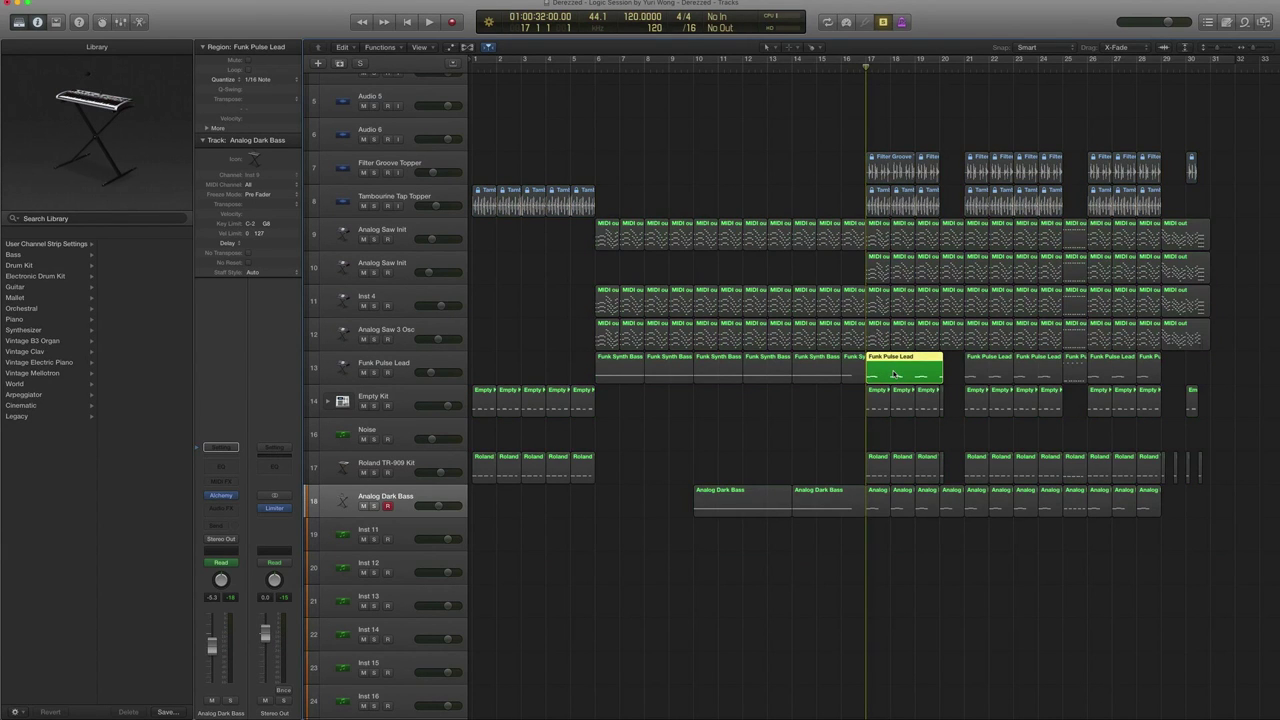
pyautogui.press('space')
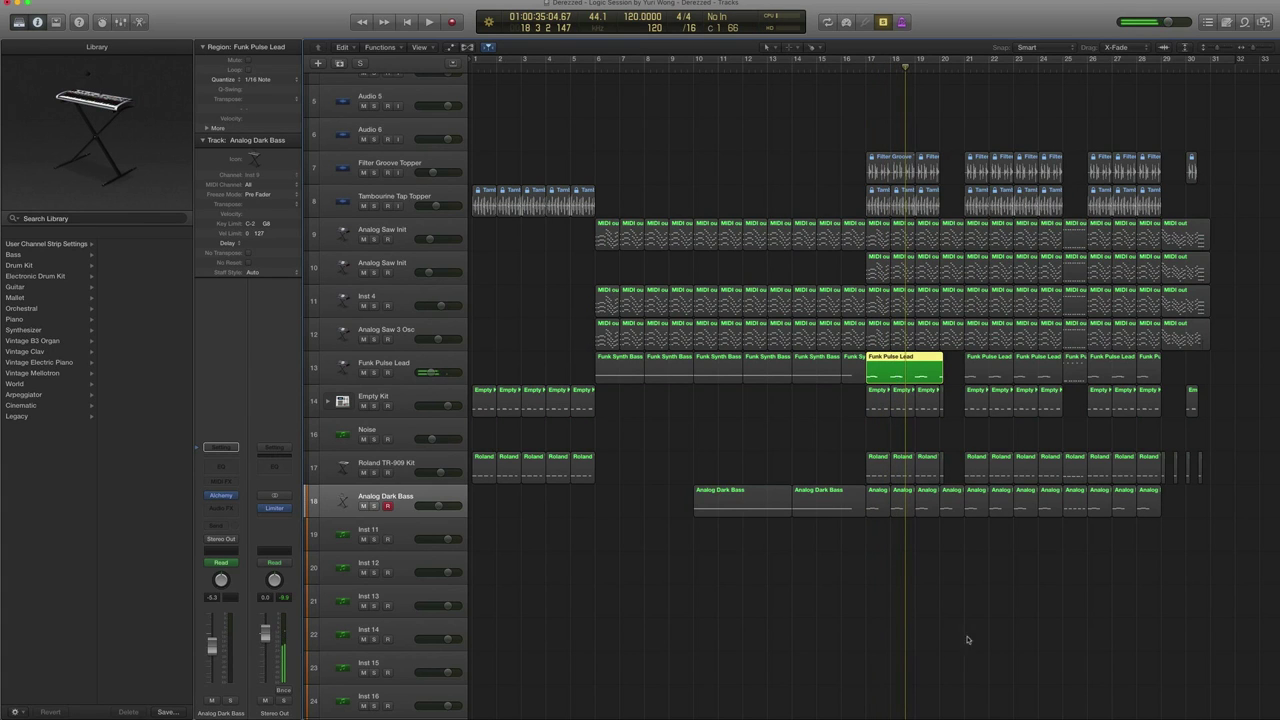
# Add the three Analog Dark Bass regions from bar 17 to the solo, listen to both parts from bar 17, and unsolo
pyautogui.moveTo(935, 573); pyautogui.dragTo(873, 504)
pyautogui.press(',')
pyautogui.press(',')
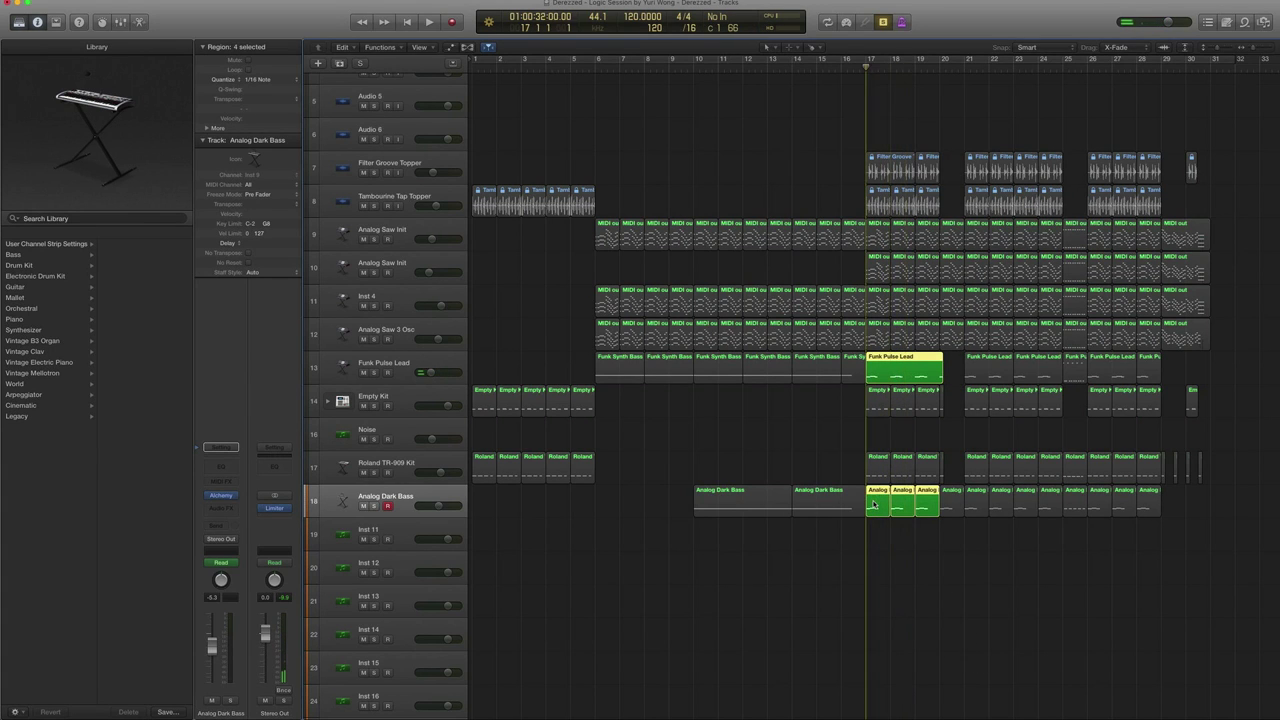
pyautogui.press('space')
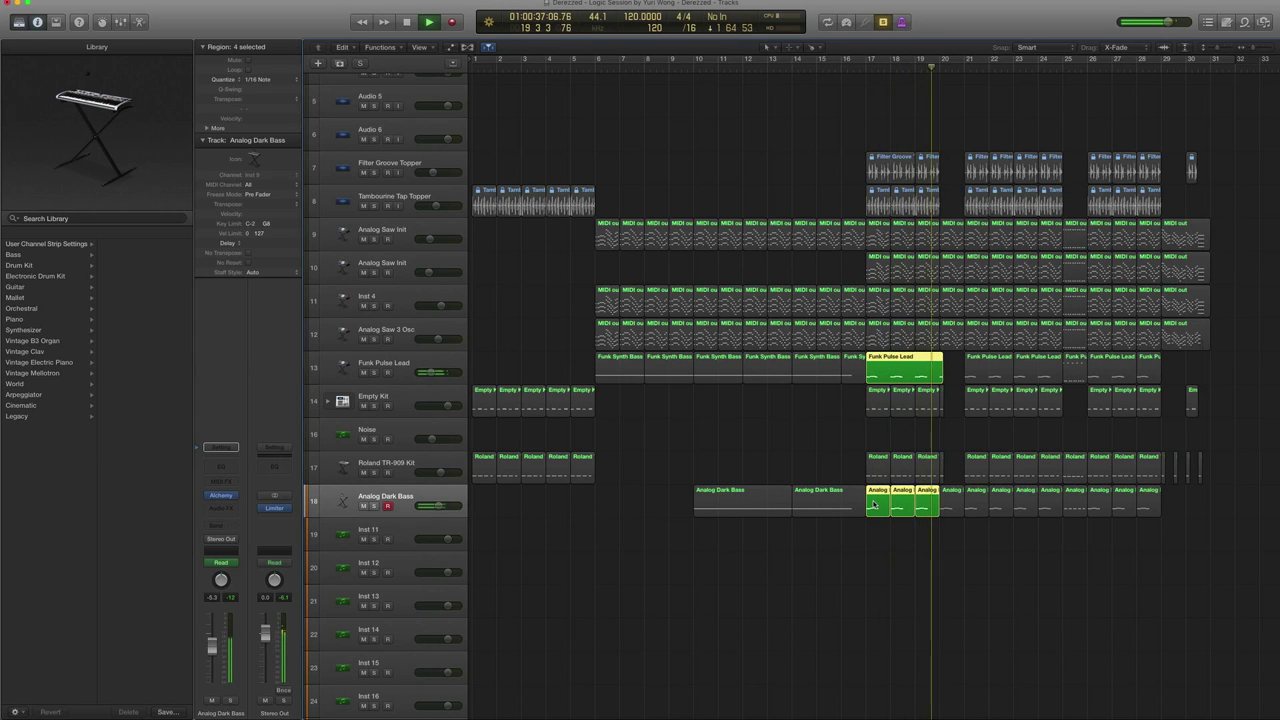
pyautogui.press('space')
pyautogui.hotkey('ctrl', 's')
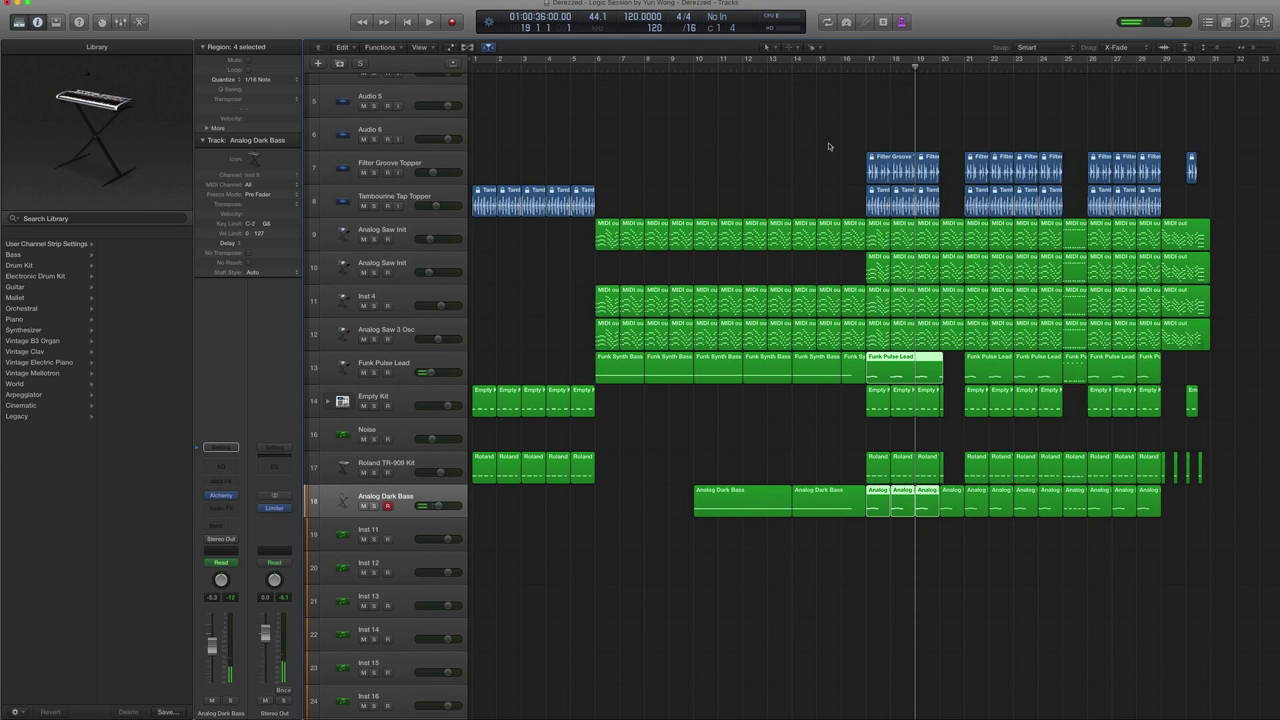
# Search the loop library for "filter groove", preview the Filter Groove Topper loop, clear the search, and close the loop browser
pyautogui.click(893, 170)
pyautogui.click(1243, 21)
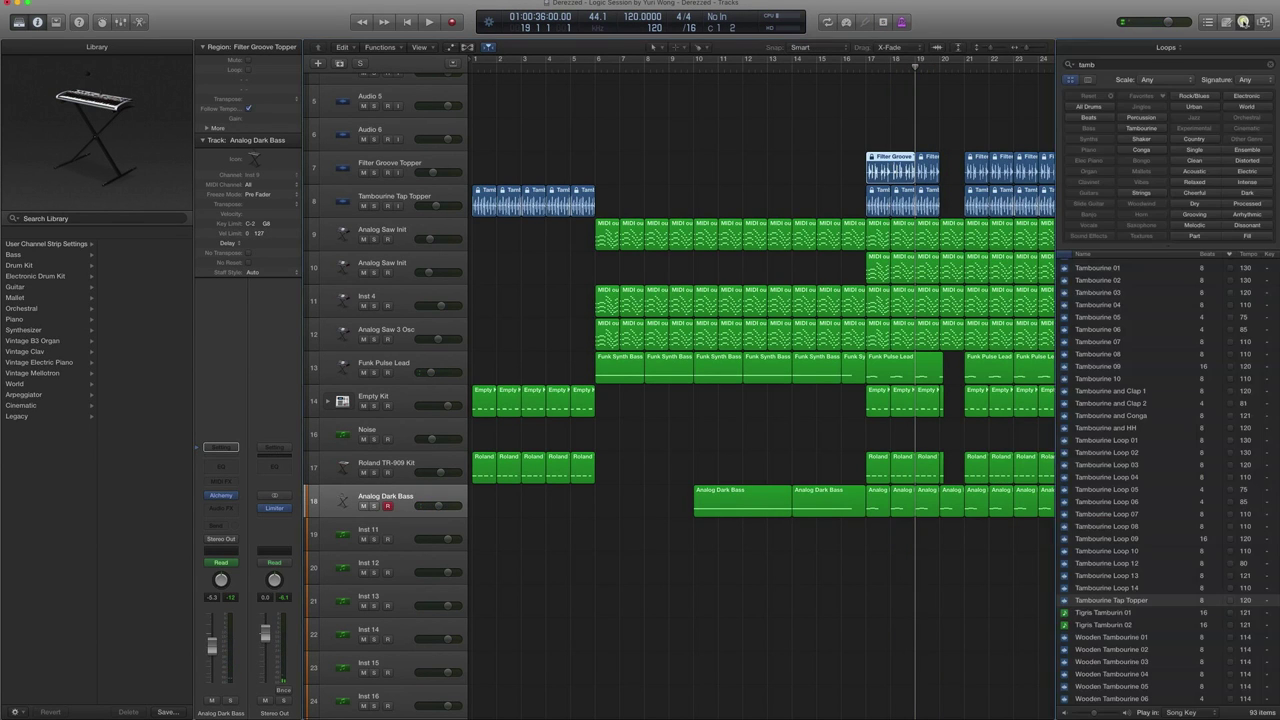
pyautogui.click(1139, 61)
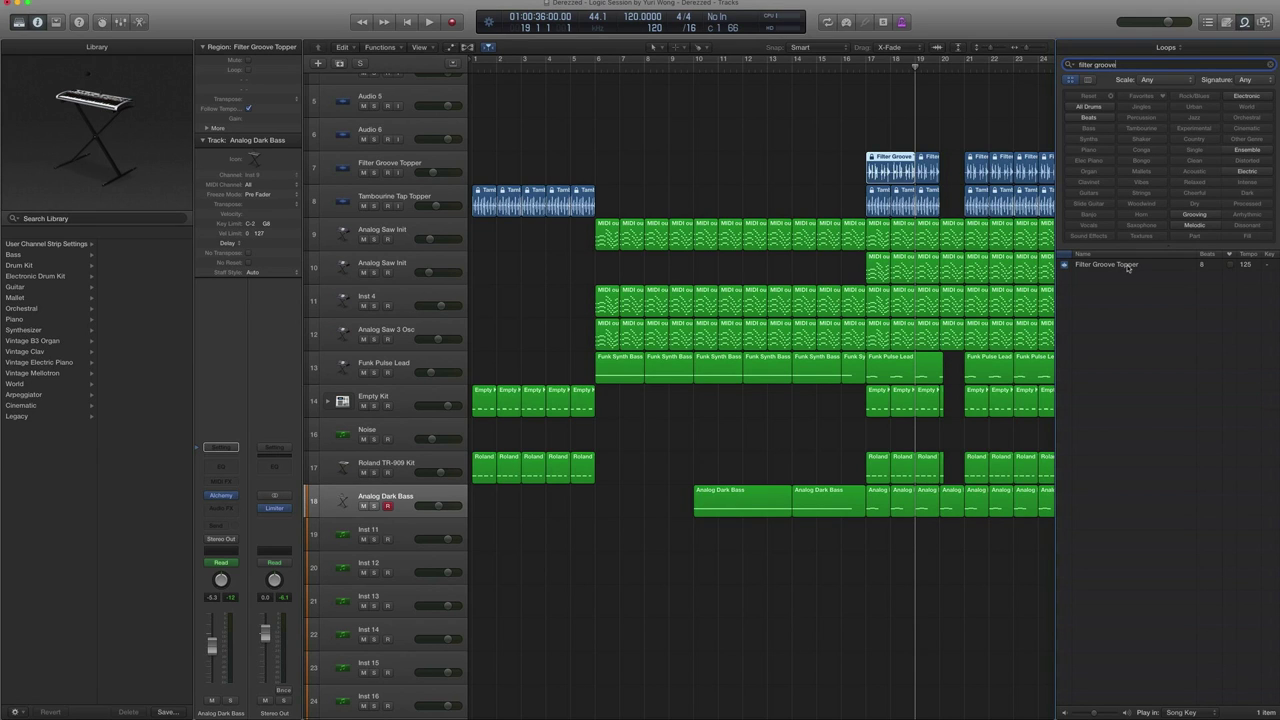
pyautogui.click(1127, 265)
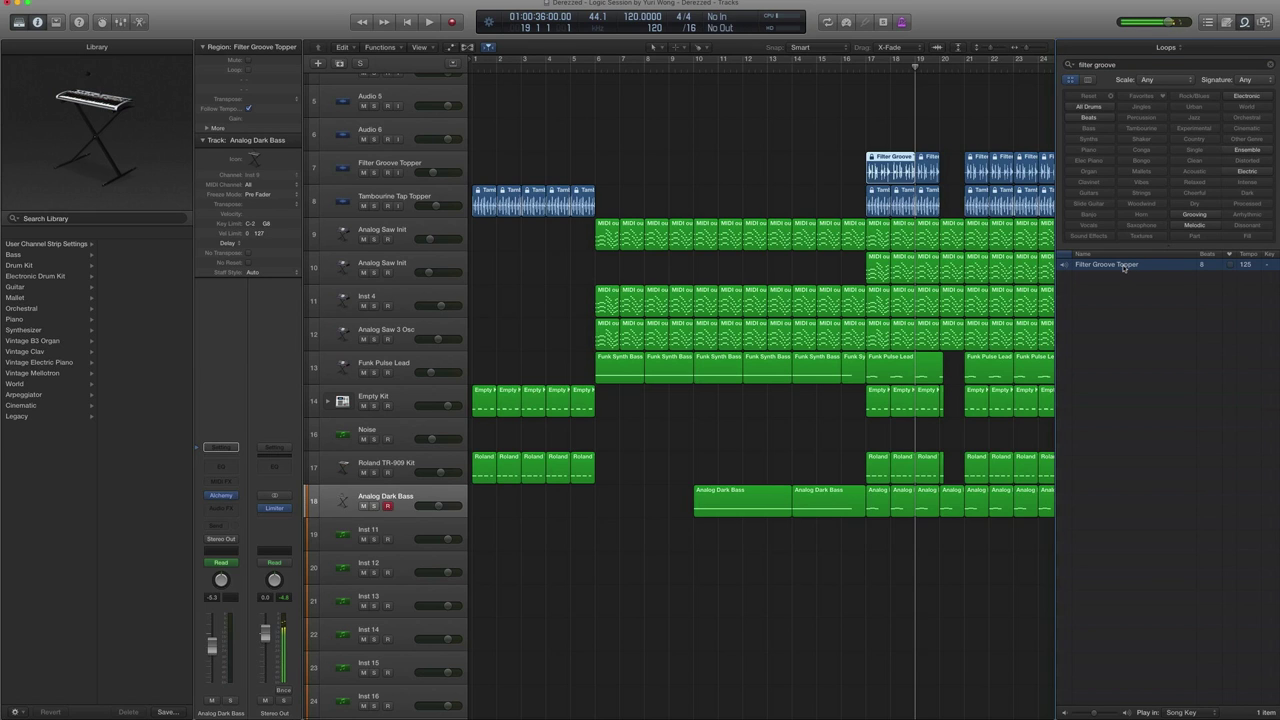
pyautogui.click(1271, 65)
pyautogui.click(1273, 66)
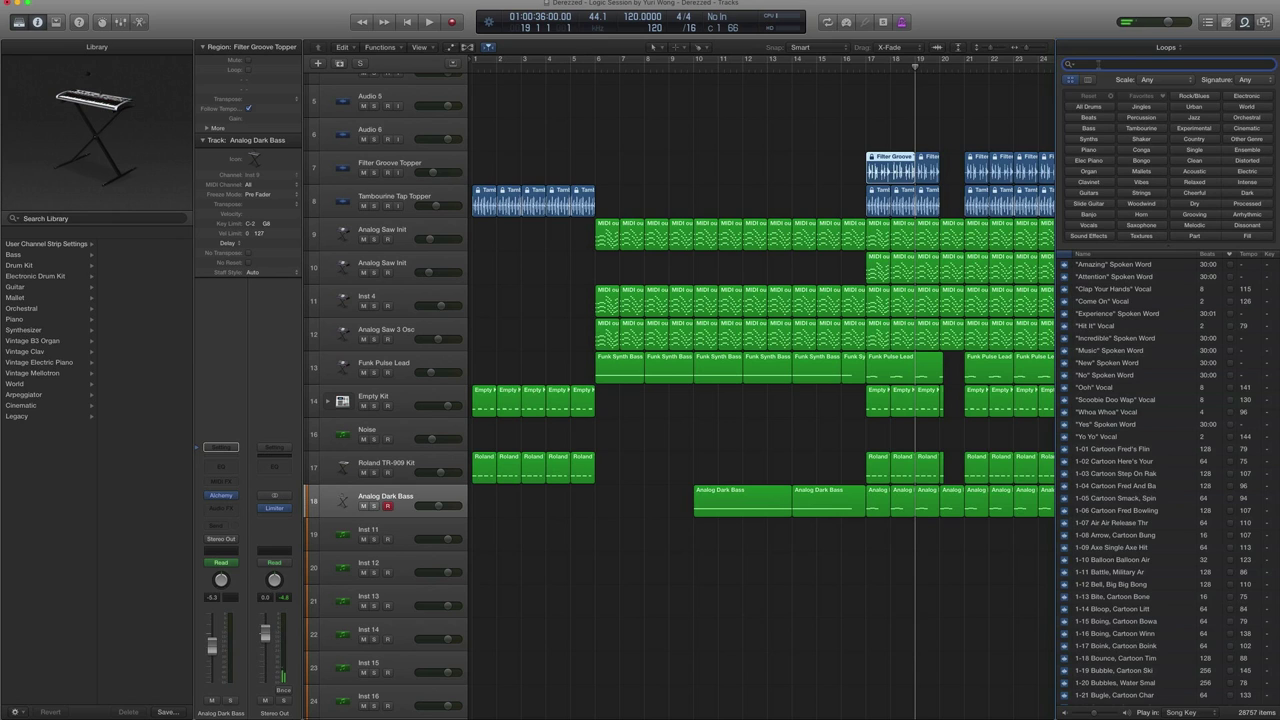
pyautogui.click(1244, 21)
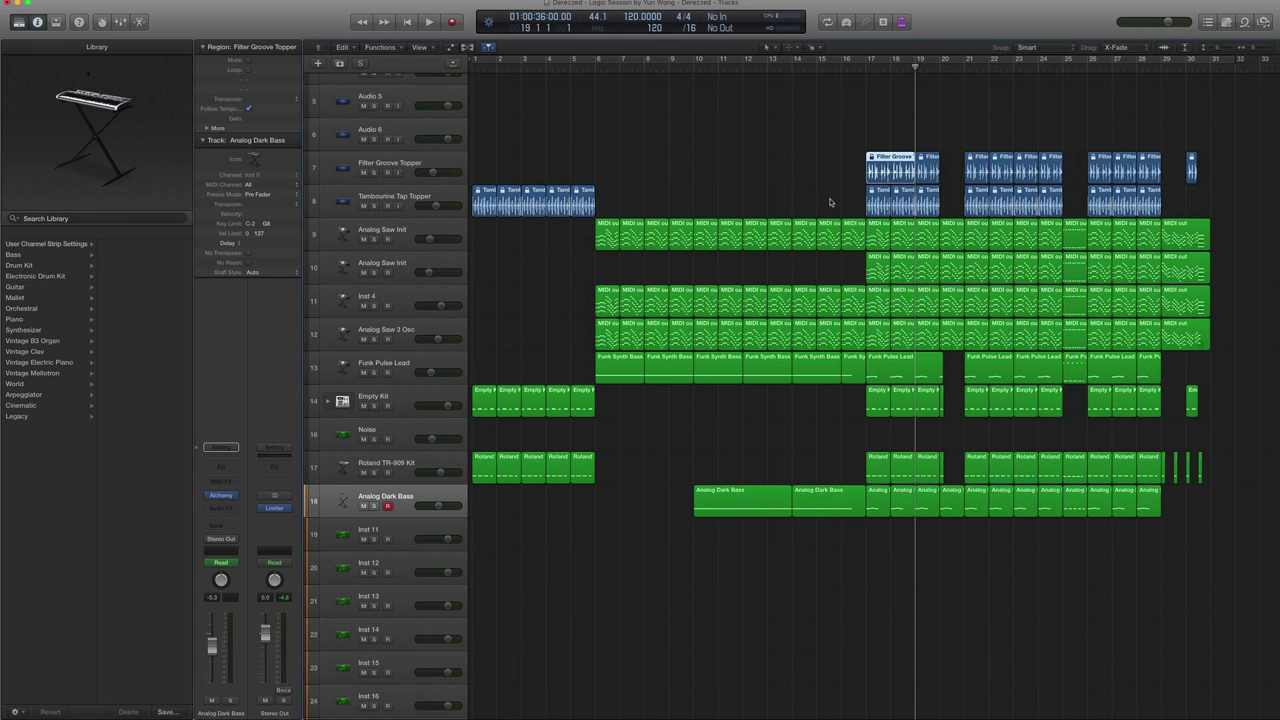
# Solo the Filter Groove Topper and Tambourine Tap Topper regions between bars 17 and 20, listen to them together, and stop playback
pyautogui.click(846, 194)
pyautogui.moveTo(840, 134); pyautogui.dragTo(938, 200)
pyautogui.hotkey('shift', 'space')
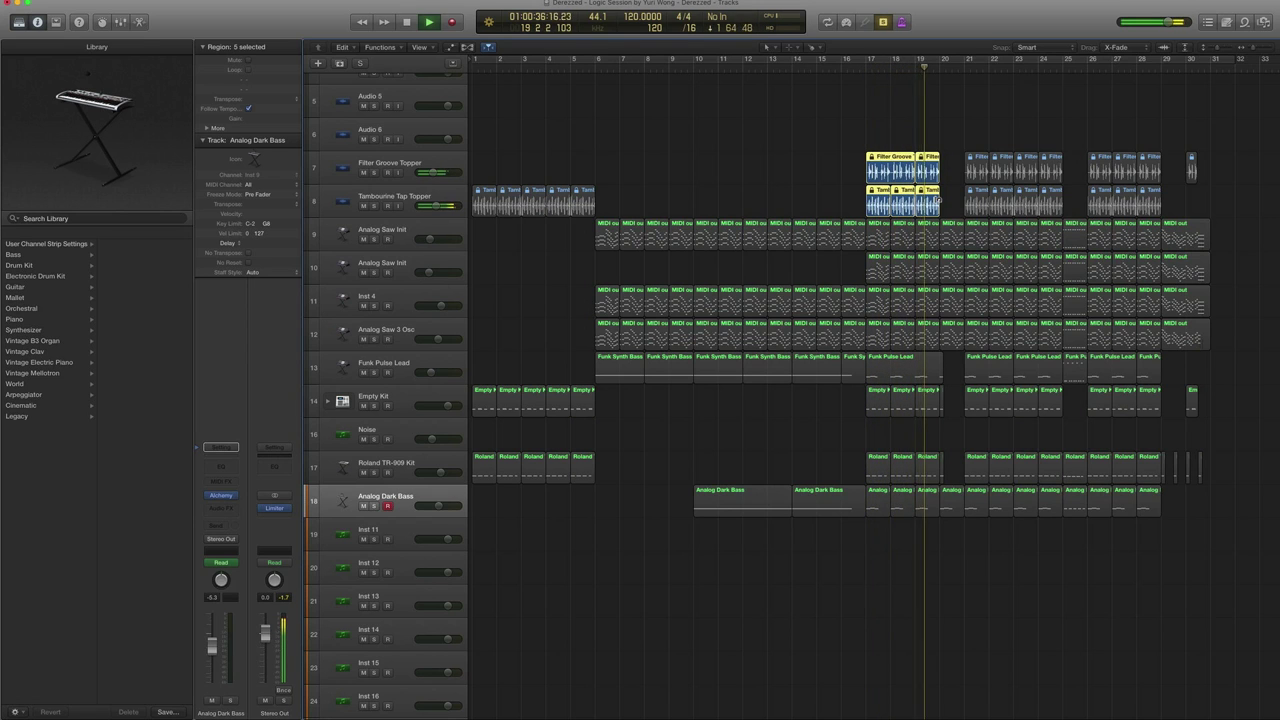
pyautogui.press('space')
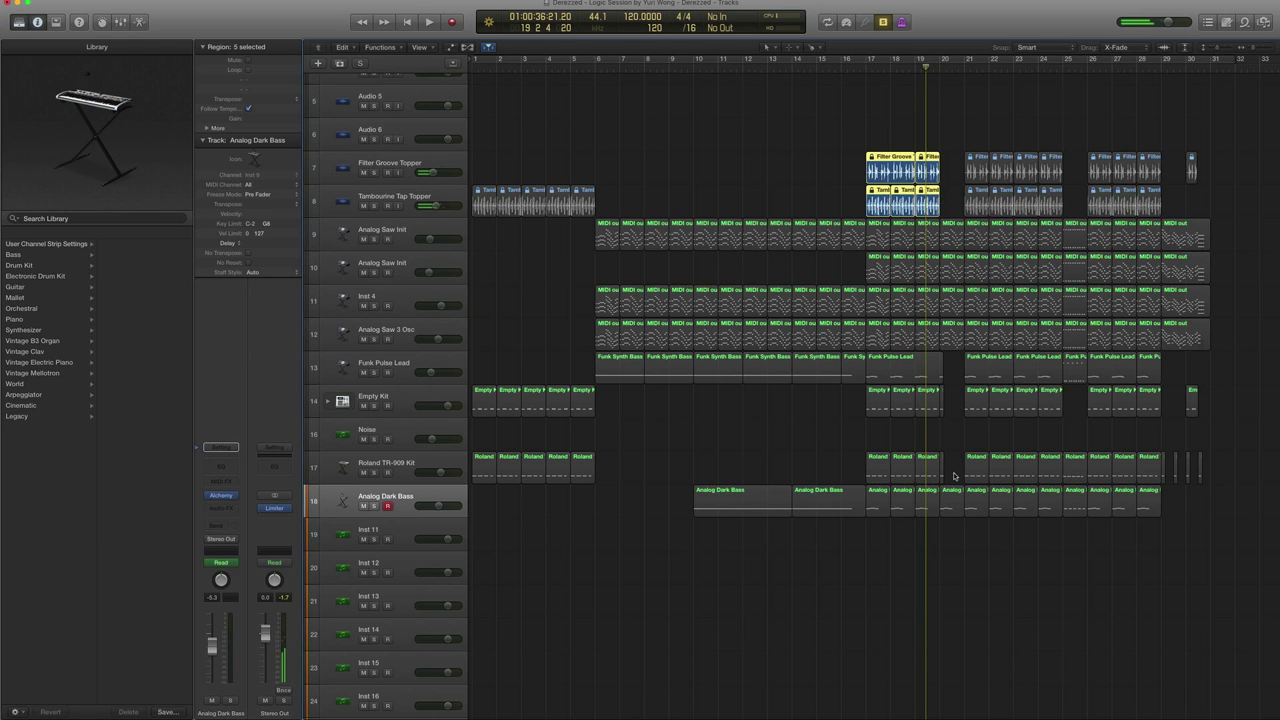
# Add the Empty Kit and Roland TR-909 Kit regions from bar 17 to the solo and listen to all four parts together
pyautogui.moveTo(954, 477); pyautogui.dragTo(870, 408)
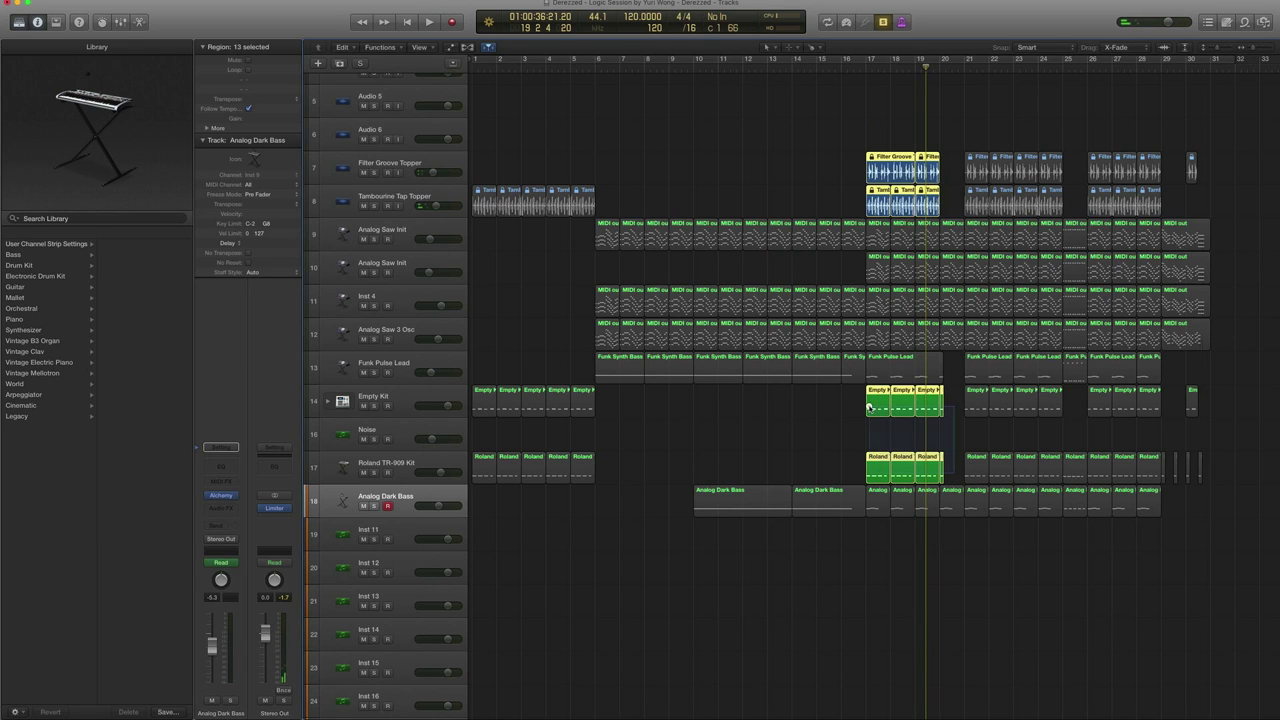
pyautogui.hotkey('shift', 'space')
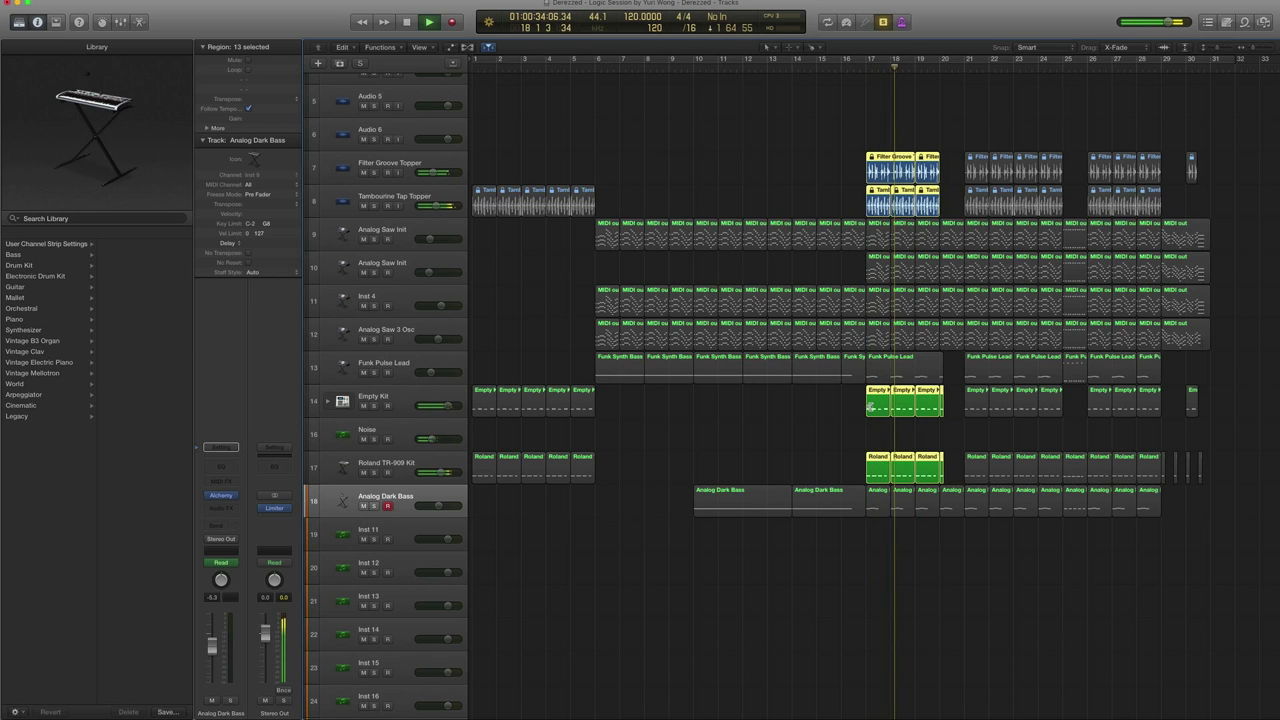
pyautogui.press('space')
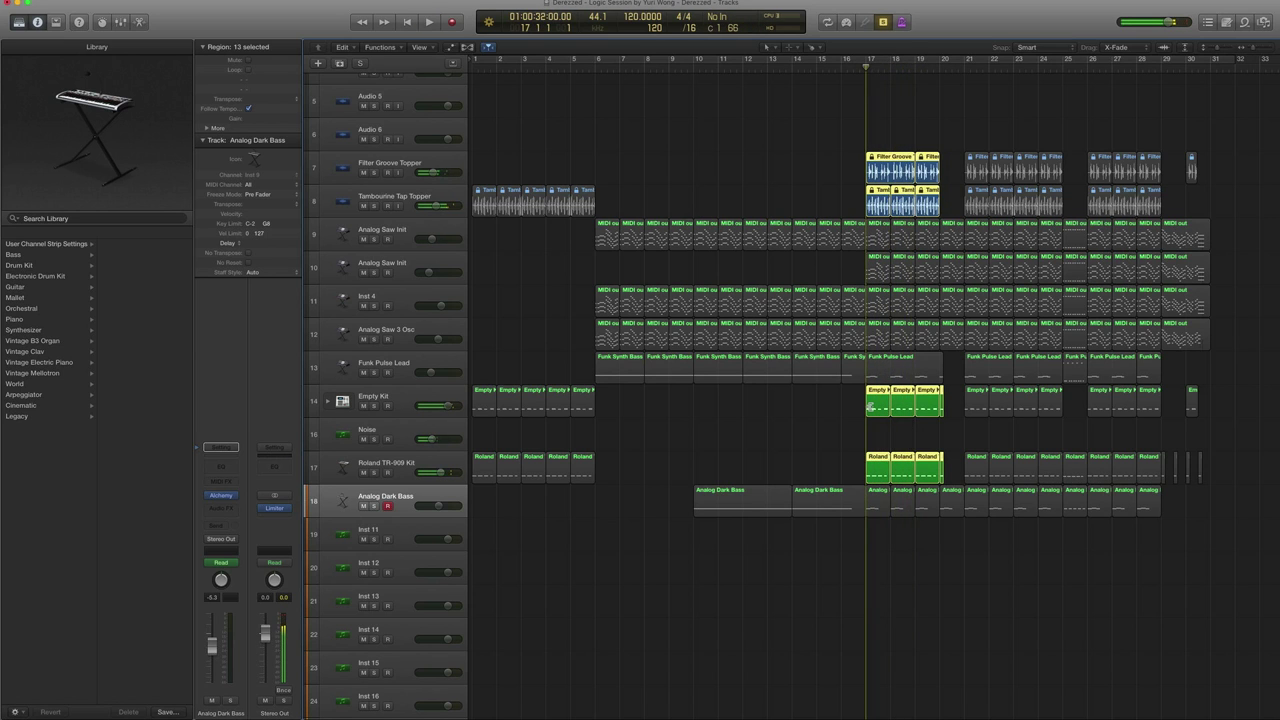
# Unsolo the regions, listen to the full mix from bar 17, and park the playhead at bar 20
pyautogui.hotkey('ctrl', 's')
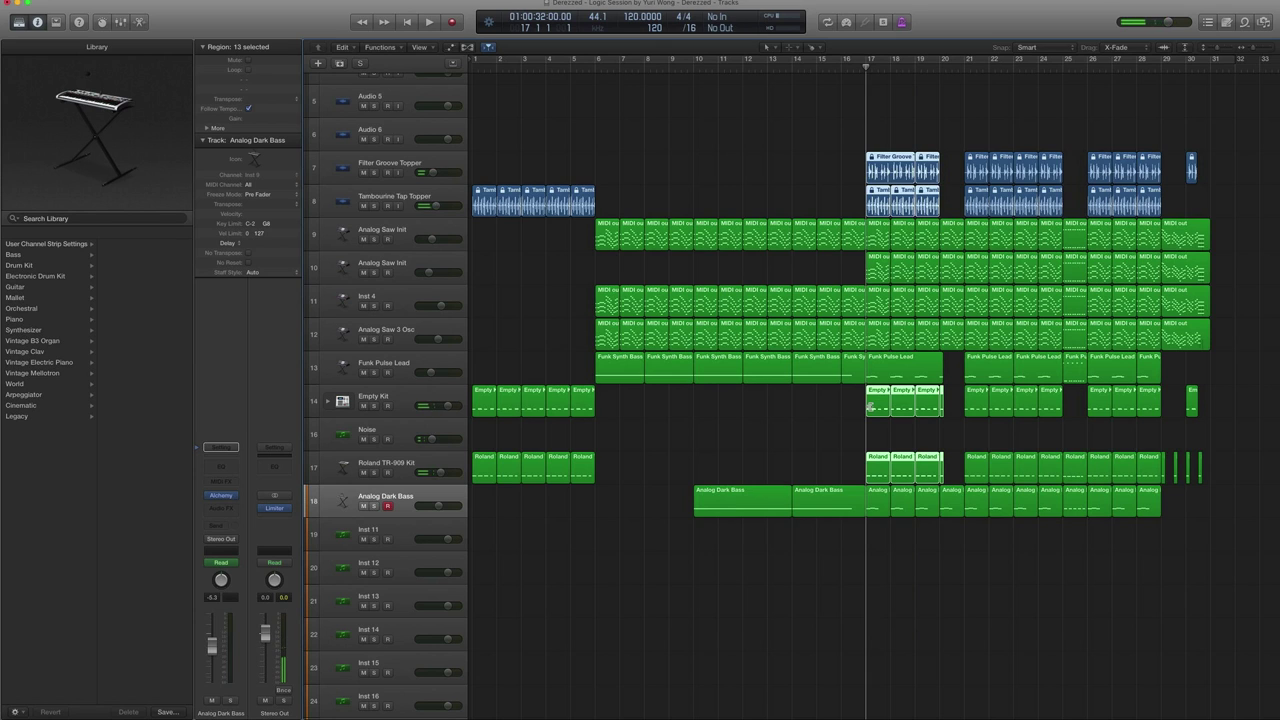
pyautogui.press('space')
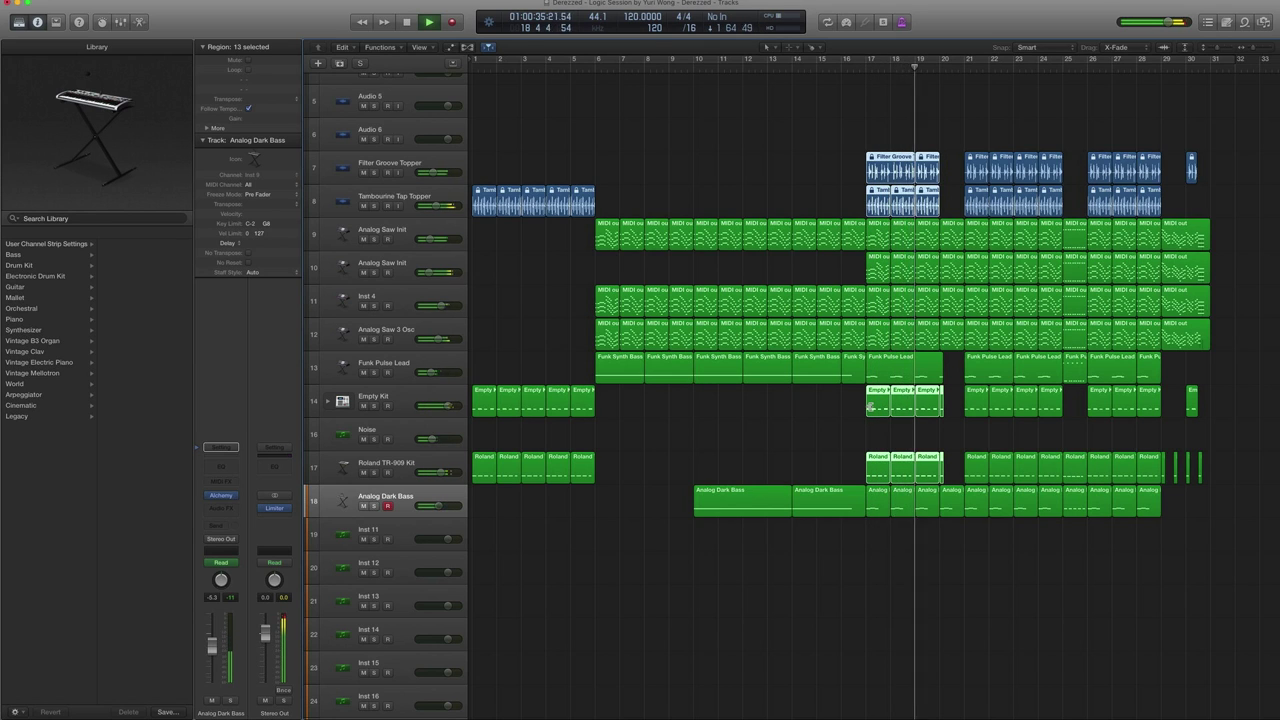
pyautogui.press('space')
pyautogui.press('.')
pyautogui.press('.')
pyautogui.press(',')
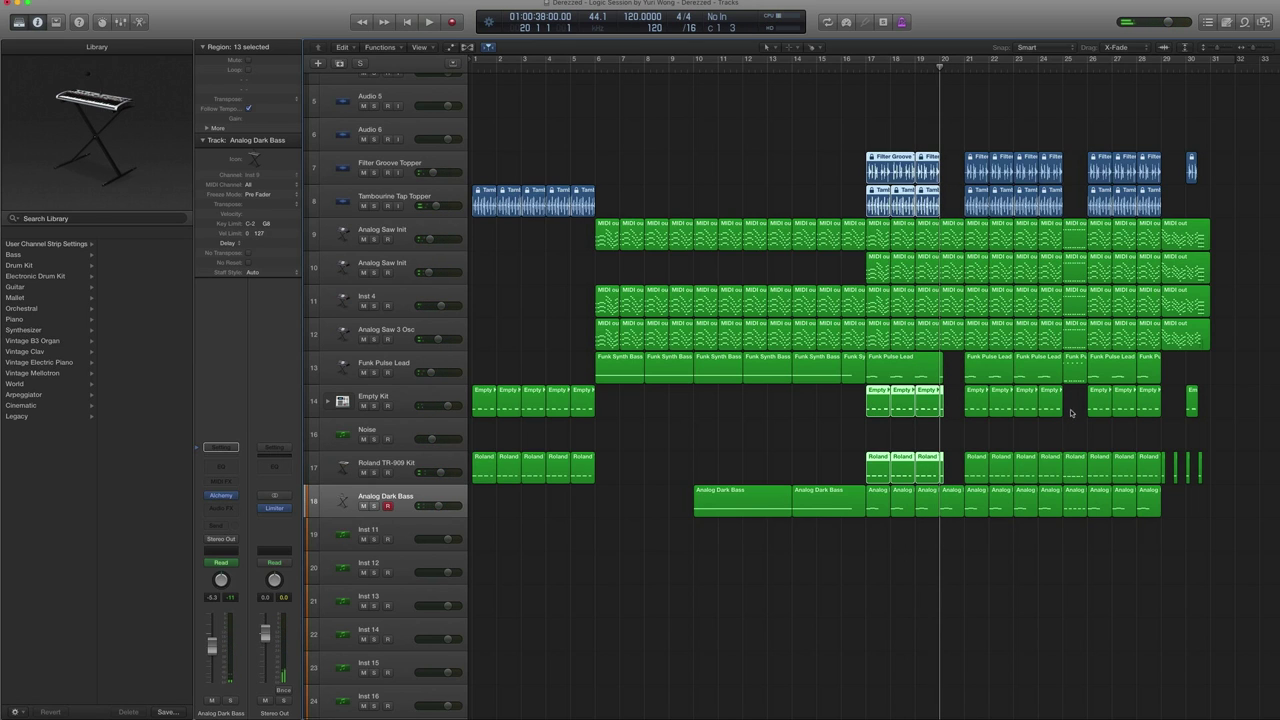
# Select the five bar 25 regions on tracks 9 to 13, show their notes in the Piano Roll, and move the playhead to bar 25
pyautogui.moveTo(1071, 413); pyautogui.dragTo(1072, 230)
pyautogui.press('e')
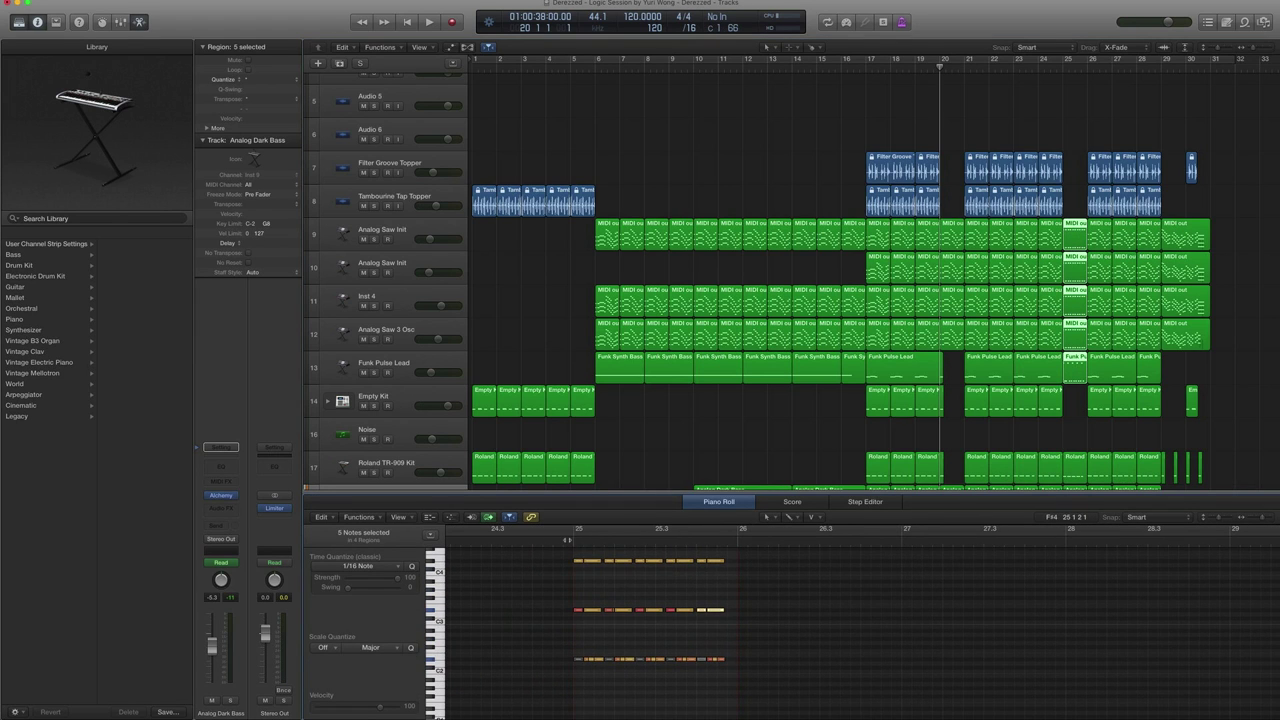
pyautogui.scroll(1, 568, 541)
pyautogui.click(569, 541)
pyautogui.press(',')
pyautogui.press('.')
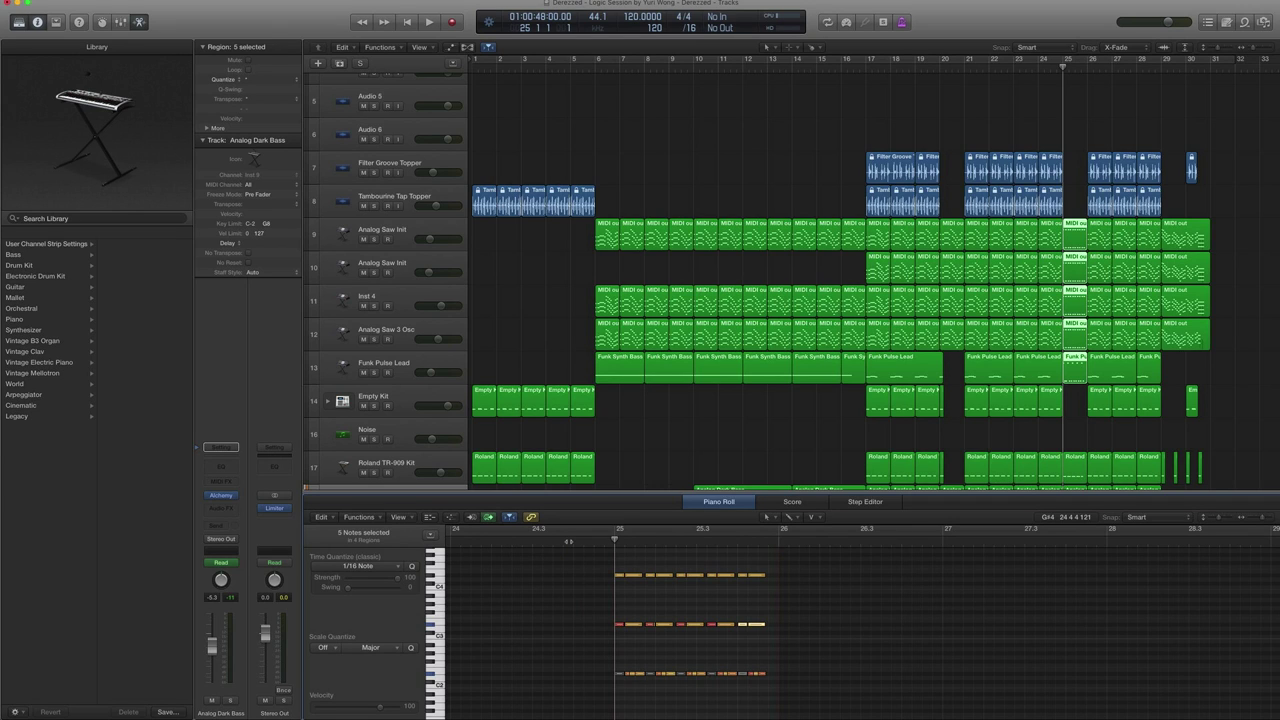
# Listen to the selected bar 25 regions soloed, and replay bar 25 unsoloed with the full mix
pyautogui.press('space')
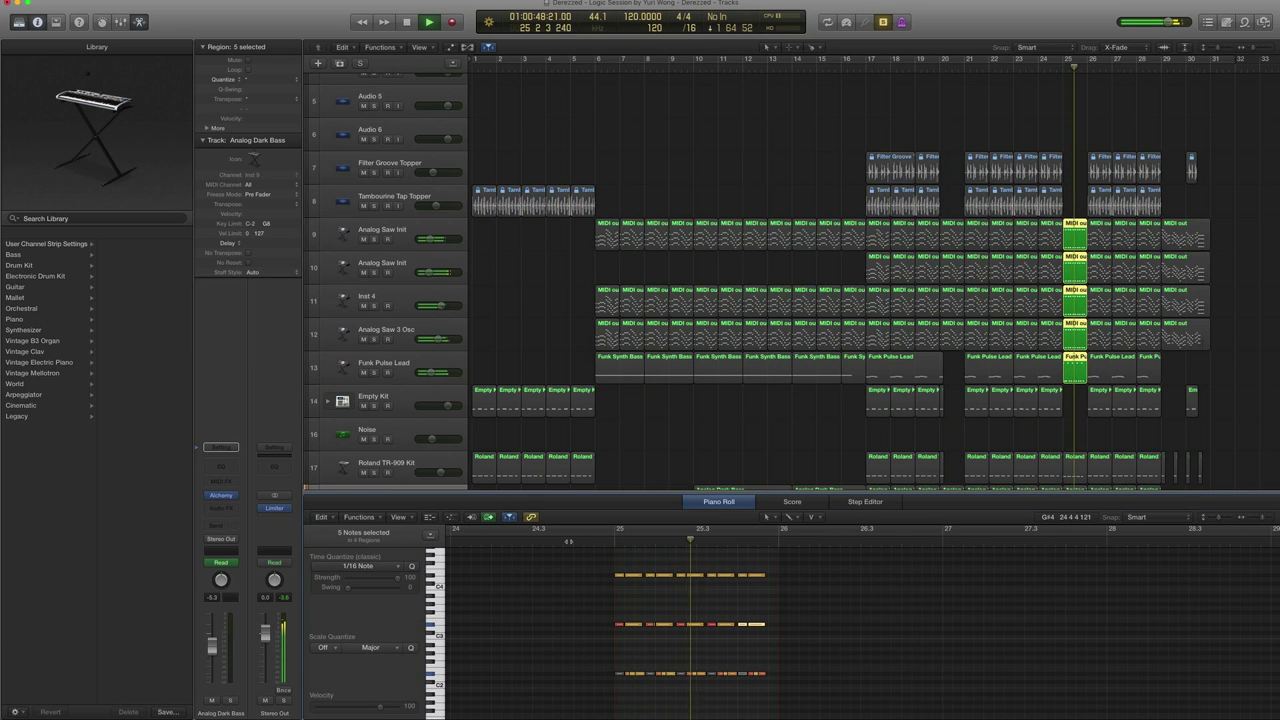
pyautogui.press('space')
pyautogui.press(',')
pyautogui.hotkey('ctrl', 's')
pyautogui.press('space')
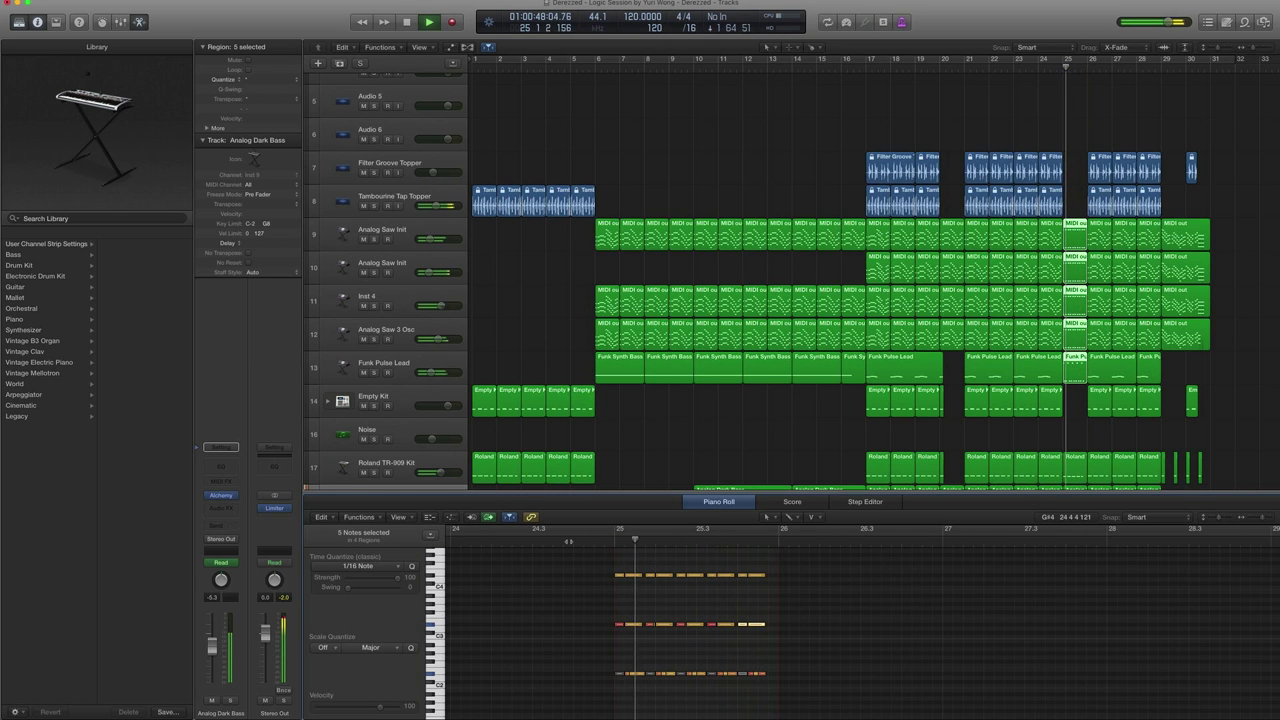
pyautogui.press('space')
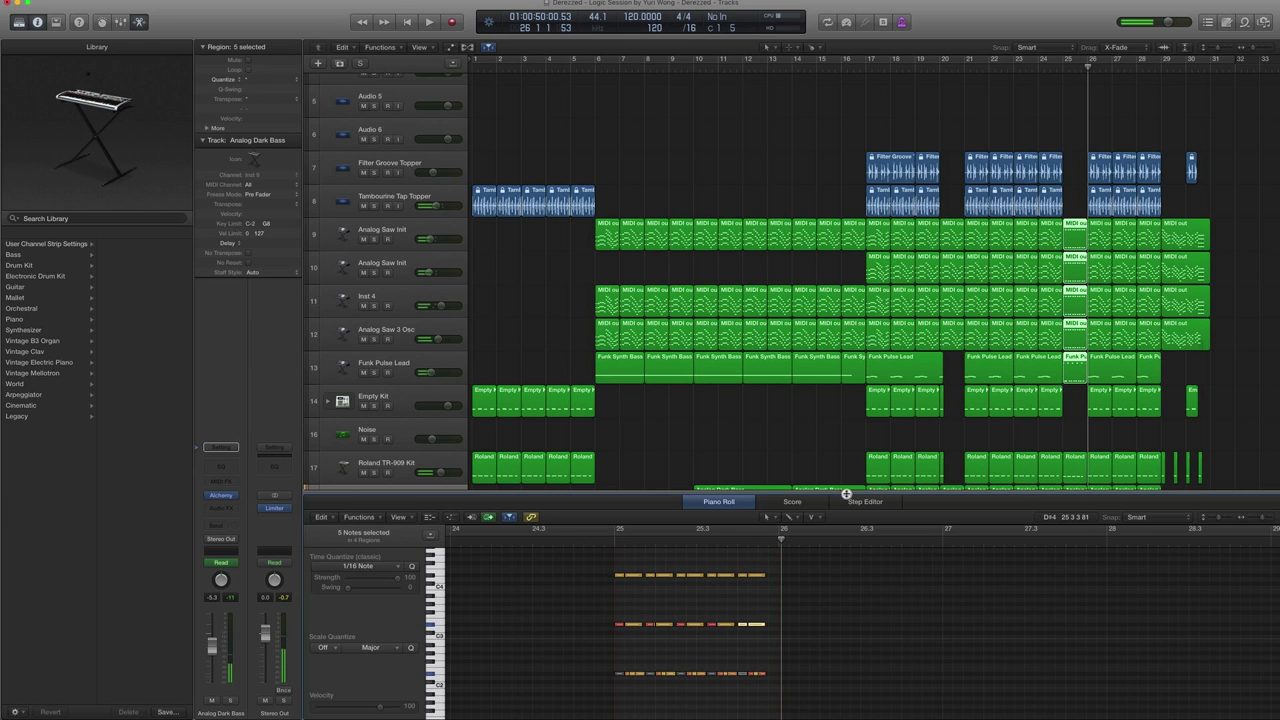
# Close the Piano Roll and deselect all regions in the arrangement
pyautogui.press('p')
pyautogui.scroll(-2, 1155, 462)
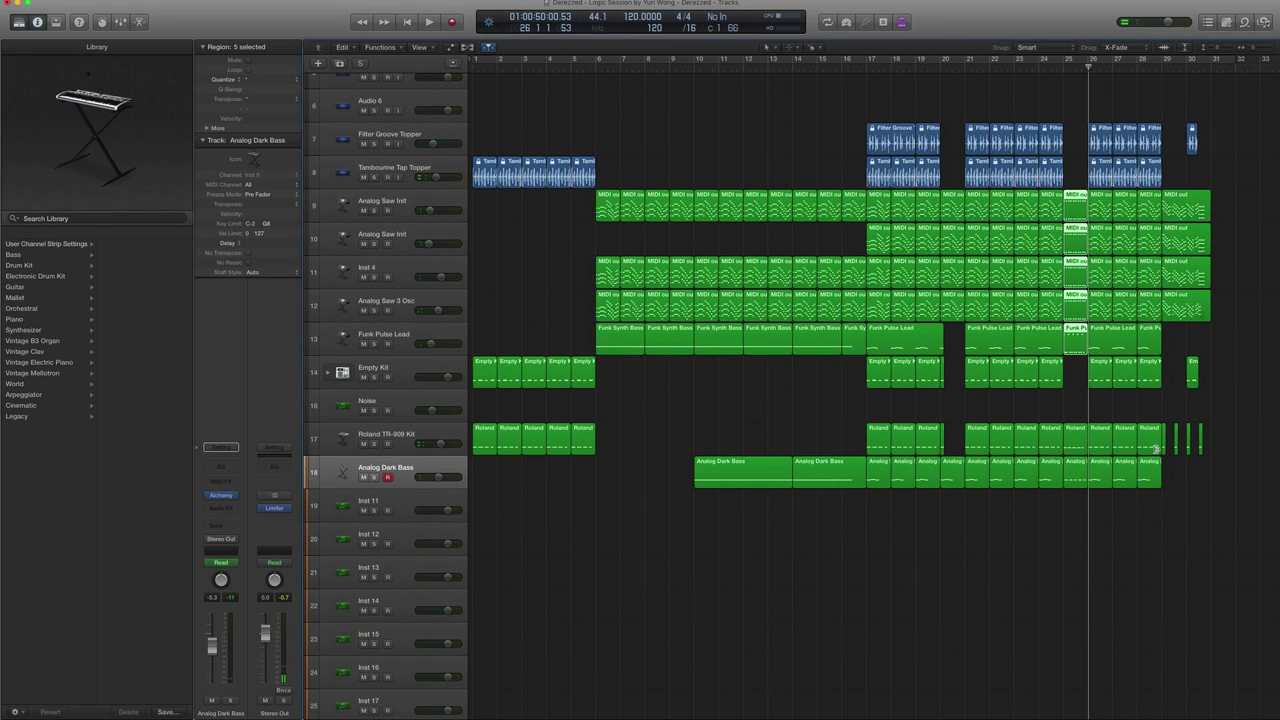
pyautogui.click(786, 381)
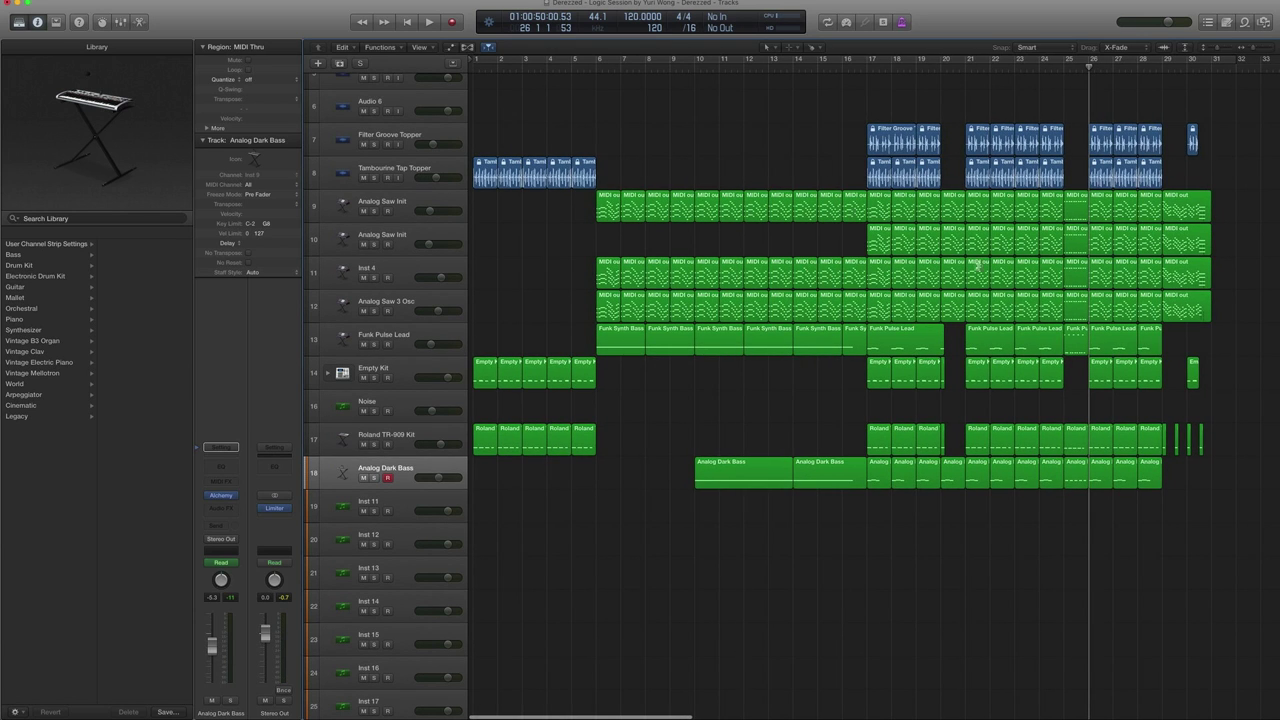
pyautogui.scroll(1, 822, 196)
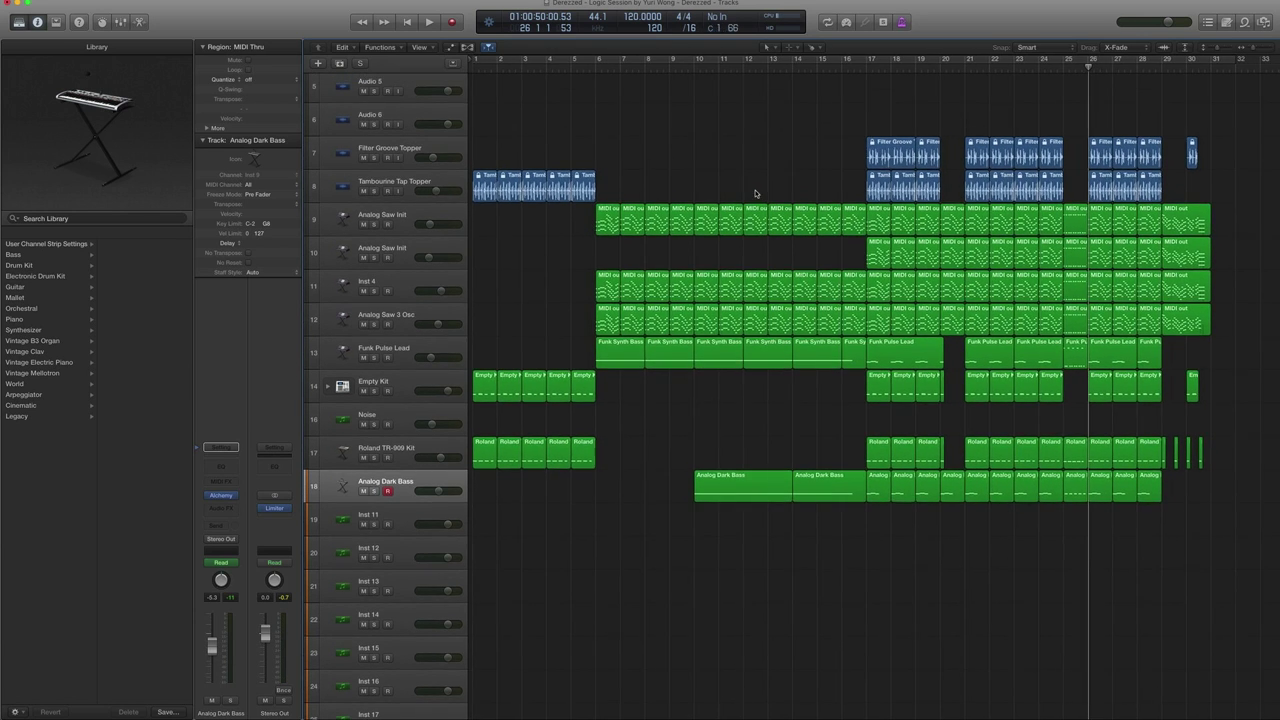